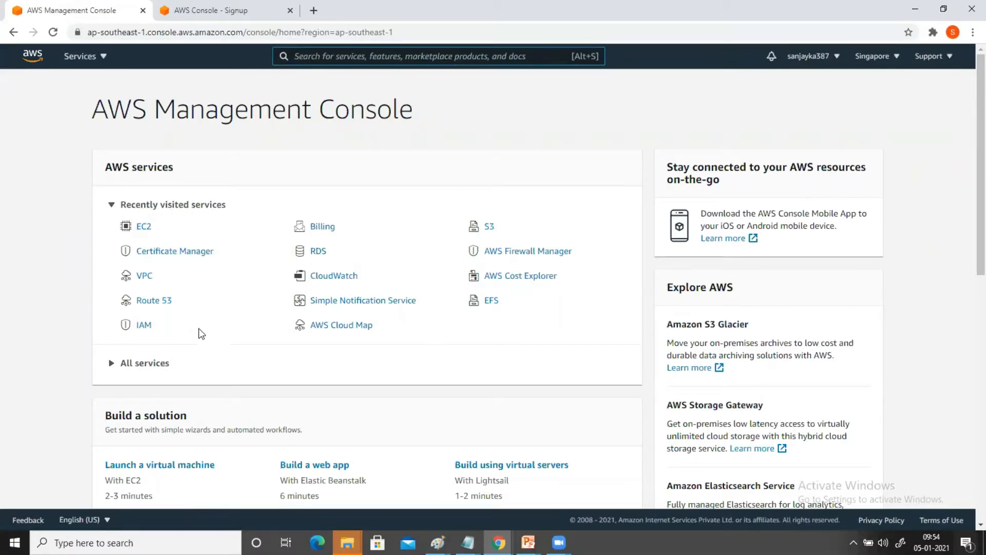
Search the AWS services for ec2 and open the EC2 service dashboard.
click(78, 61)
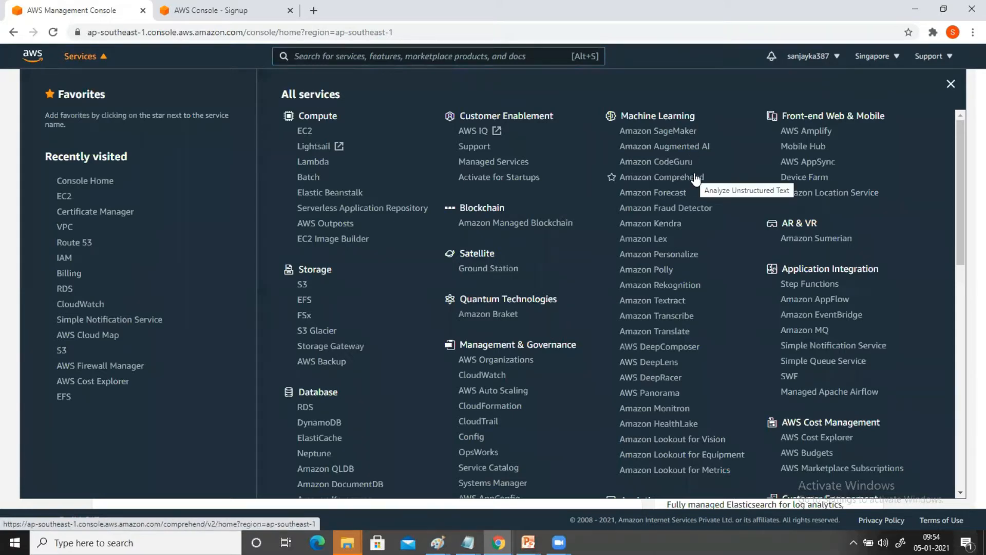
click(304, 54)
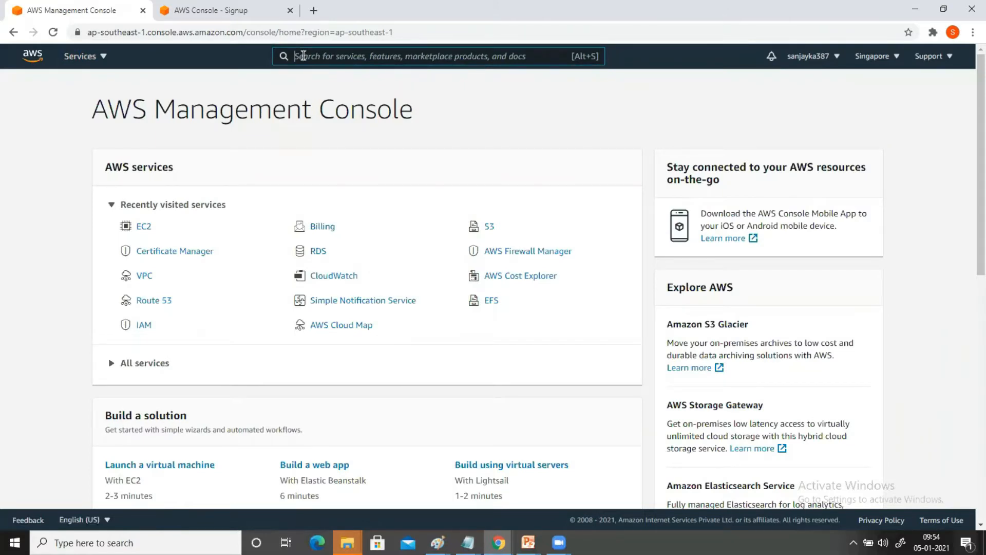
text(ec2)
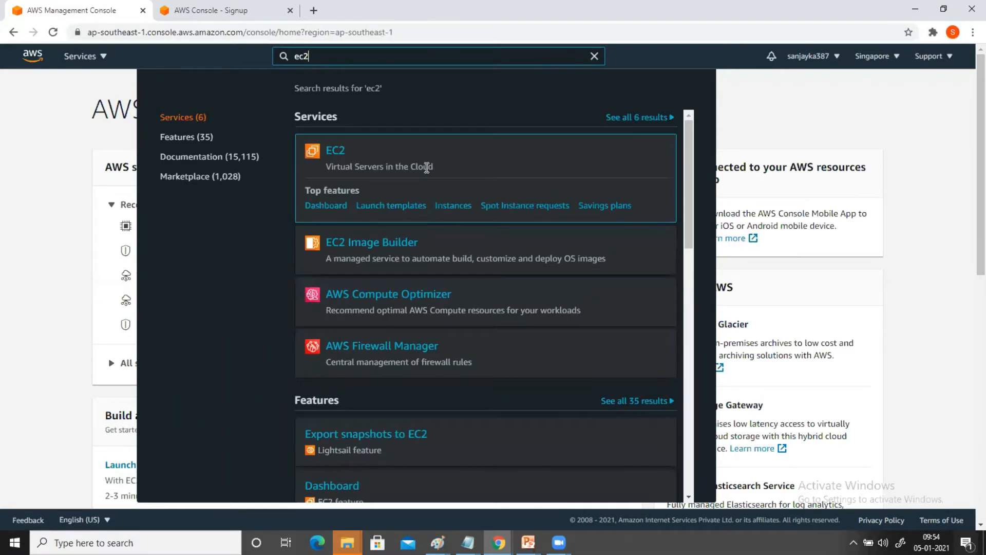
click(335, 153)
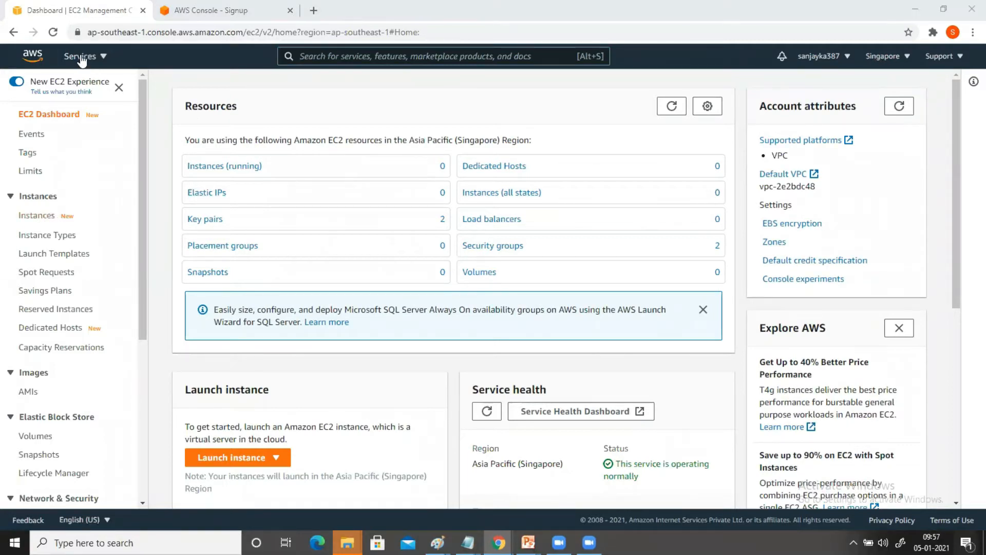
Start launching a new instance from the EC2 Instances list and reload the wizard page to load its AMIs.
click(81, 57)
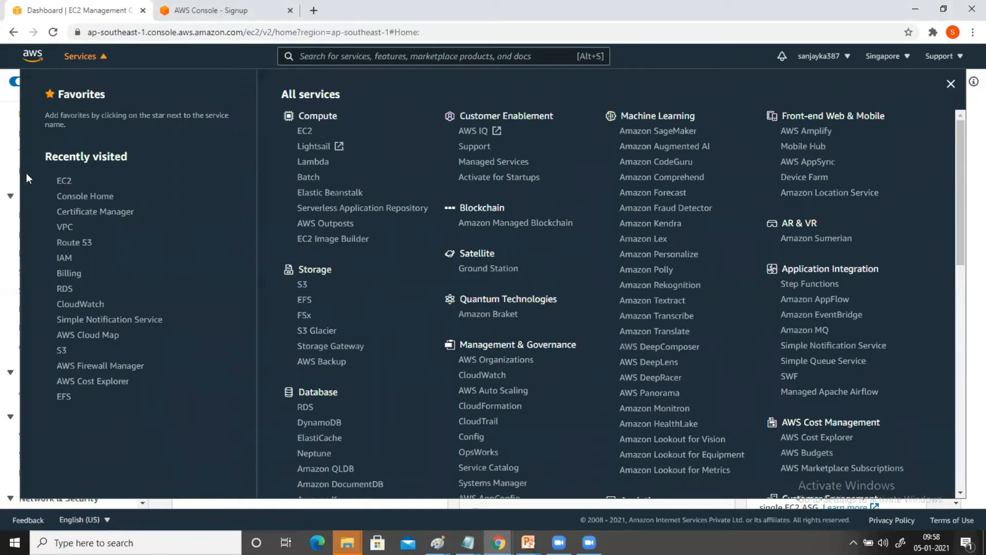
click(68, 183)
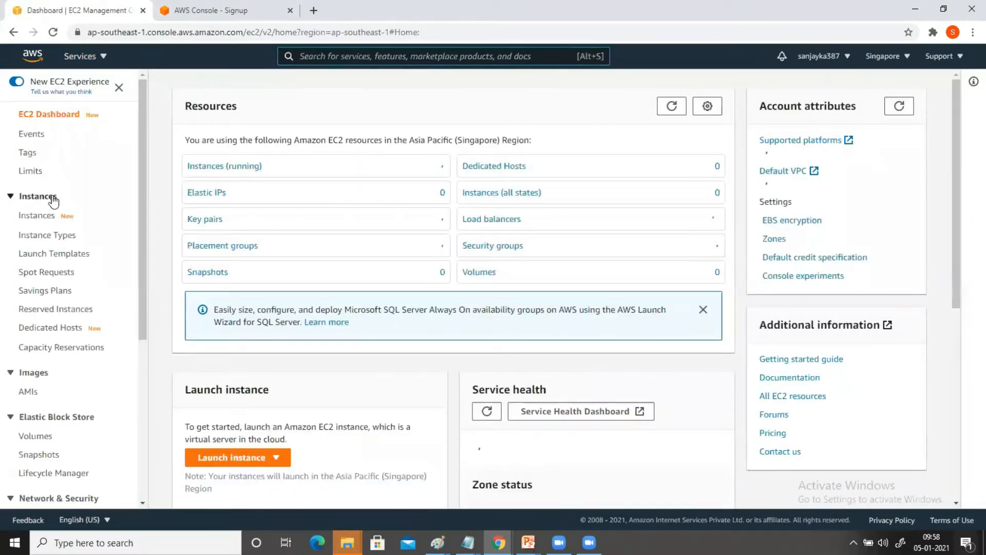
click(36, 216)
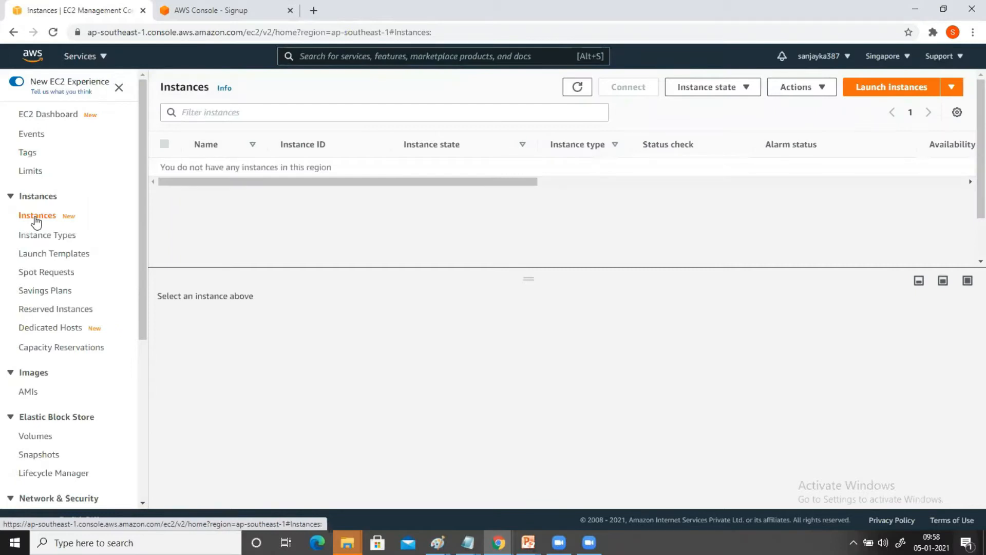
click(882, 92)
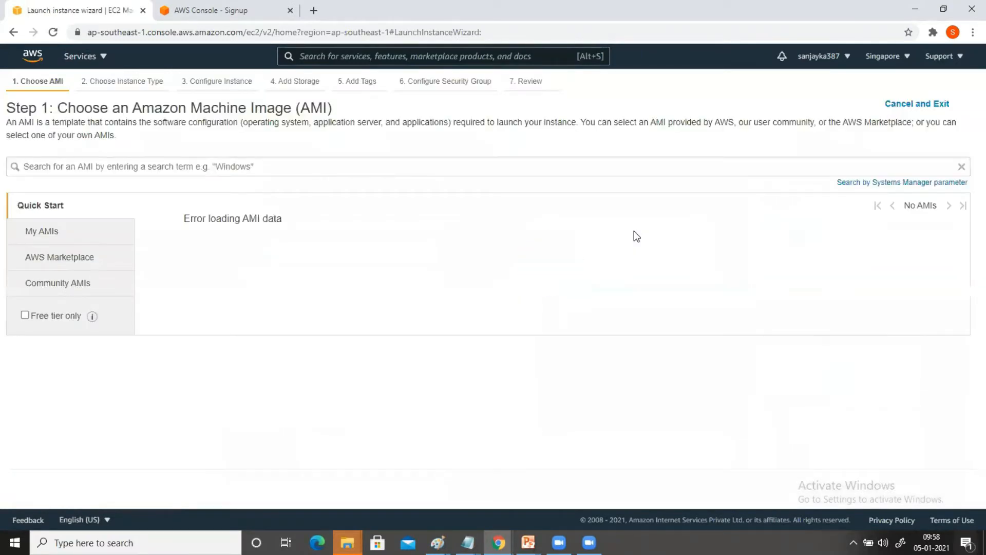
click(54, 34)
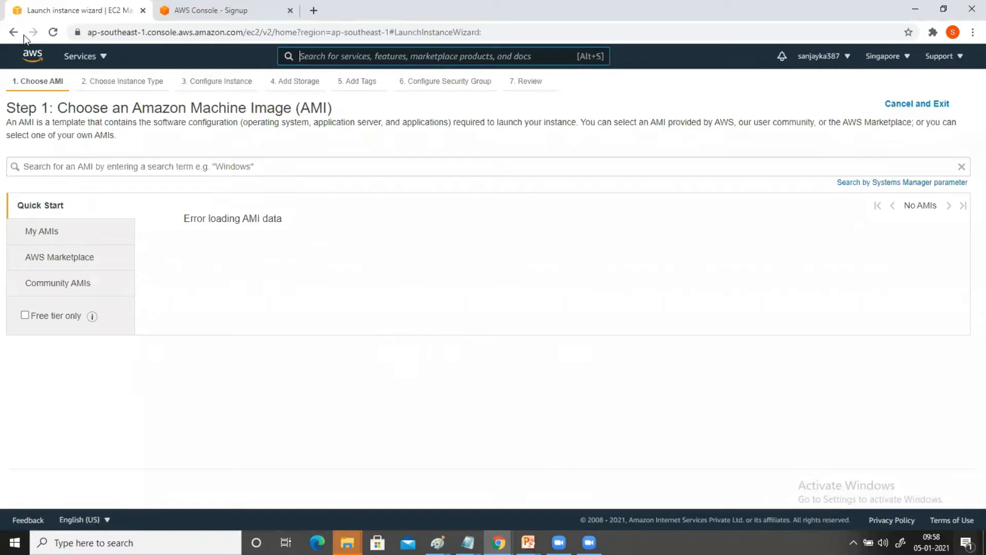
click(52, 33)
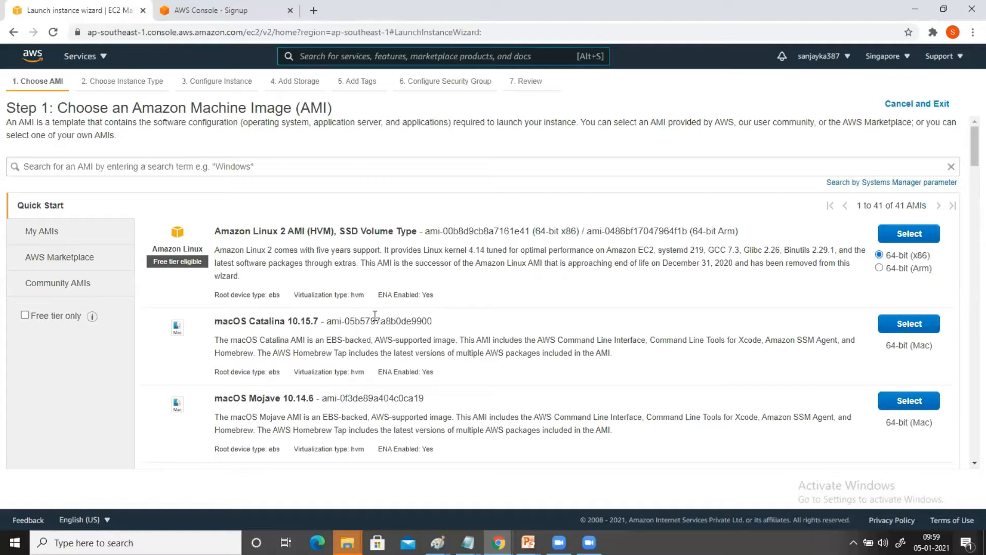
Choose the Microsoft Windows Server 2016 Base image from the Quick Start AMI list.
scroll(373, 318, down, 2)
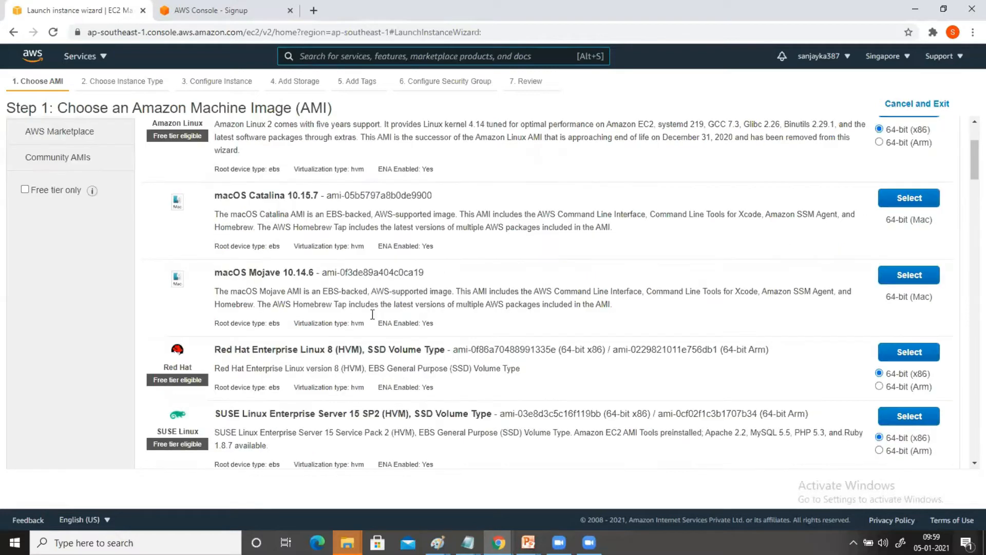
scroll(371, 315, down, 4)
scroll(372, 315, up, 2)
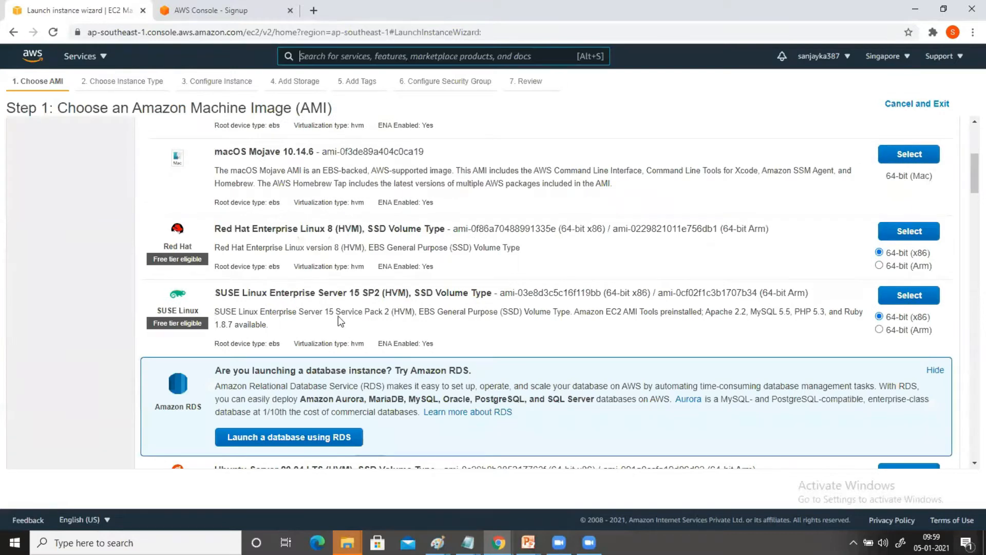
scroll(228, 364, up, 2)
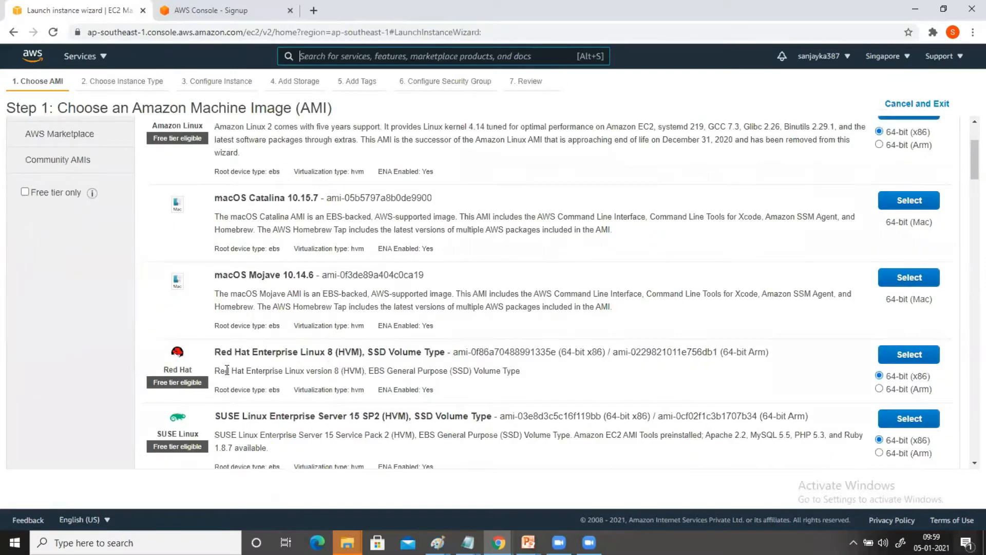
scroll(228, 375, down, 1)
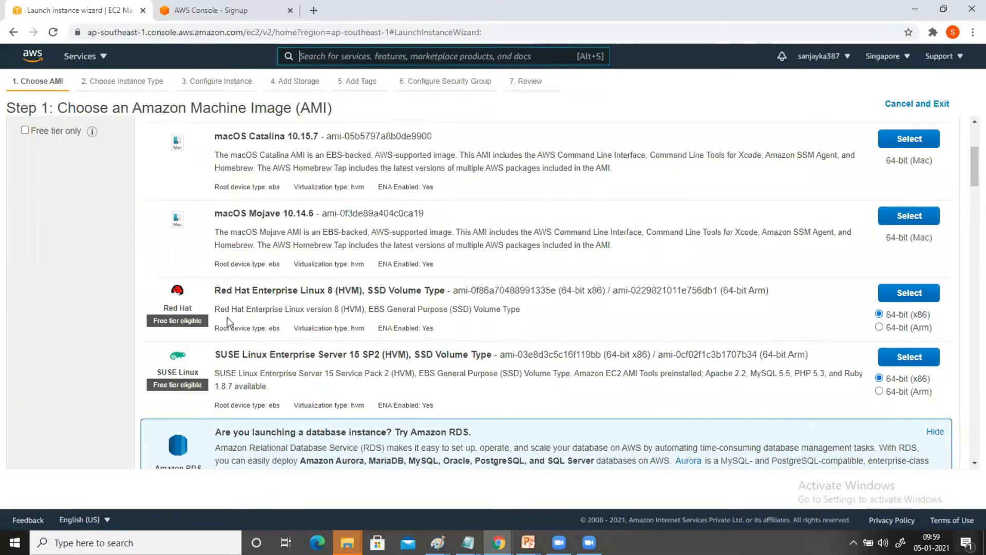
scroll(261, 321, down, 5)
scroll(273, 271, down, 3)
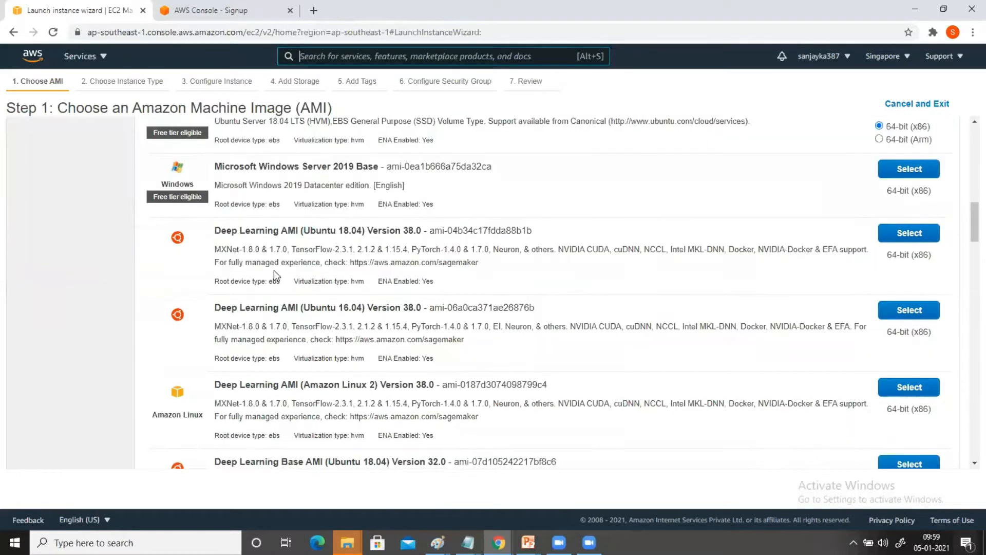
scroll(283, 350, down, 4)
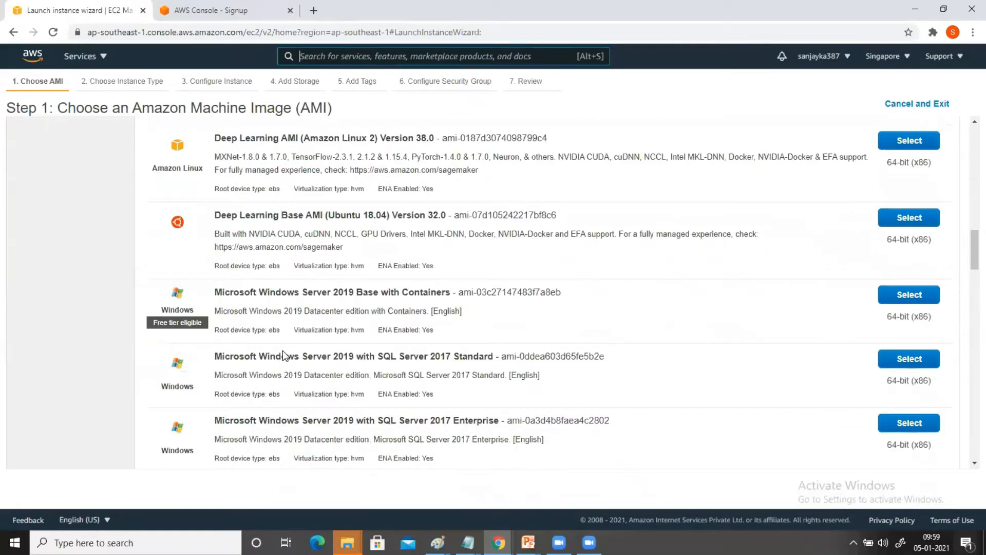
scroll(283, 354, down, 5)
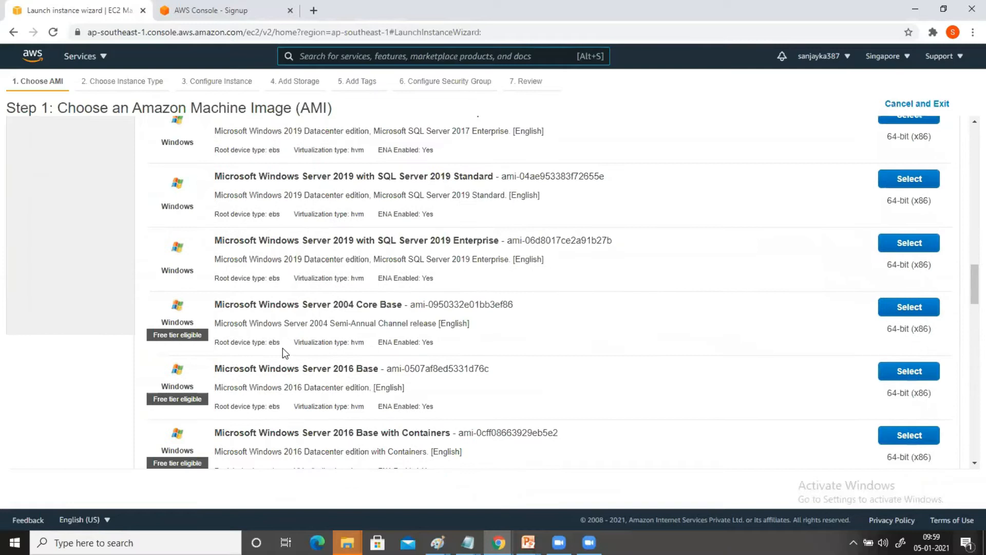
scroll(282, 347, up, 2)
scroll(282, 347, down, 3)
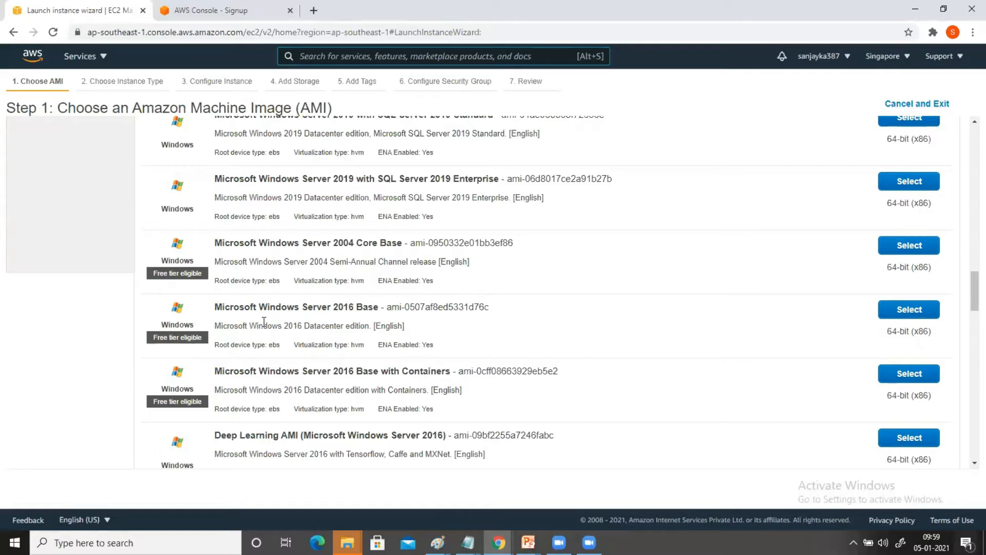
click(910, 314)
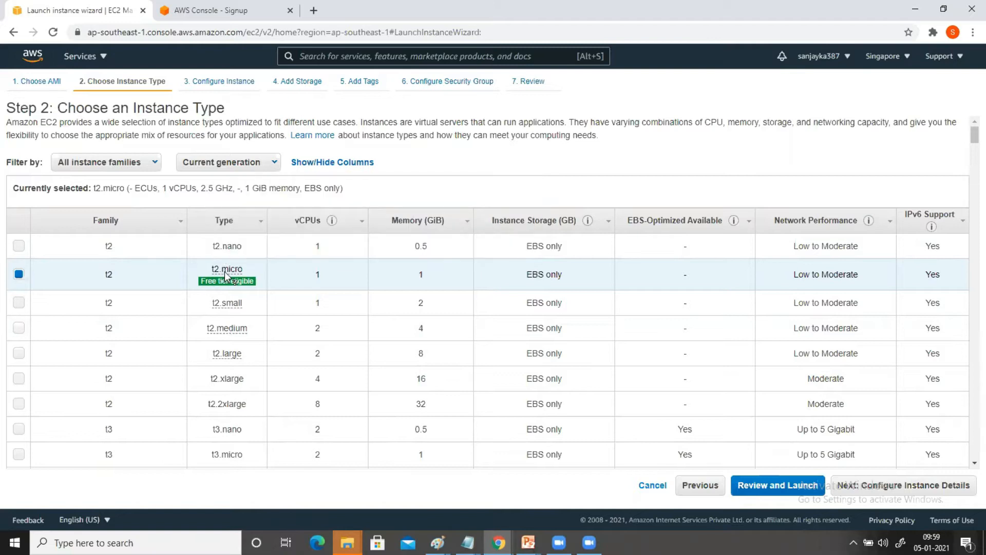
Keep the free-tier t2.micro instance type and continue to the instance details configuration.
mouse_move(242, 288)
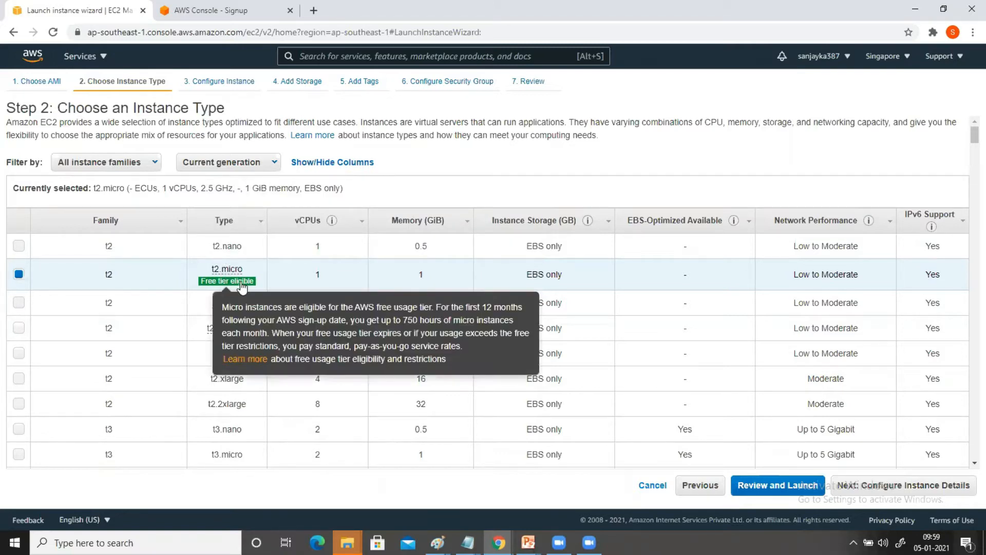
mouse_move(222, 270)
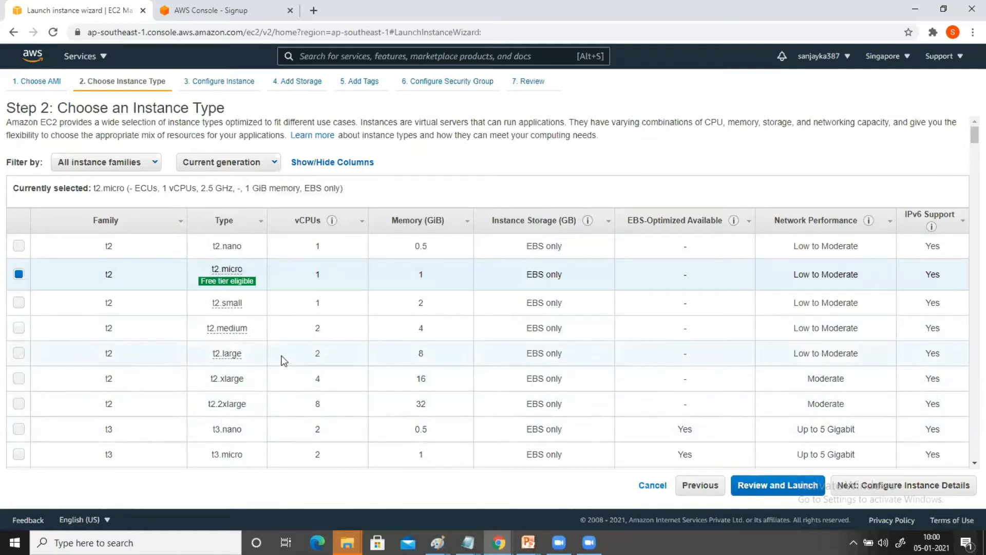
mouse_move(244, 285)
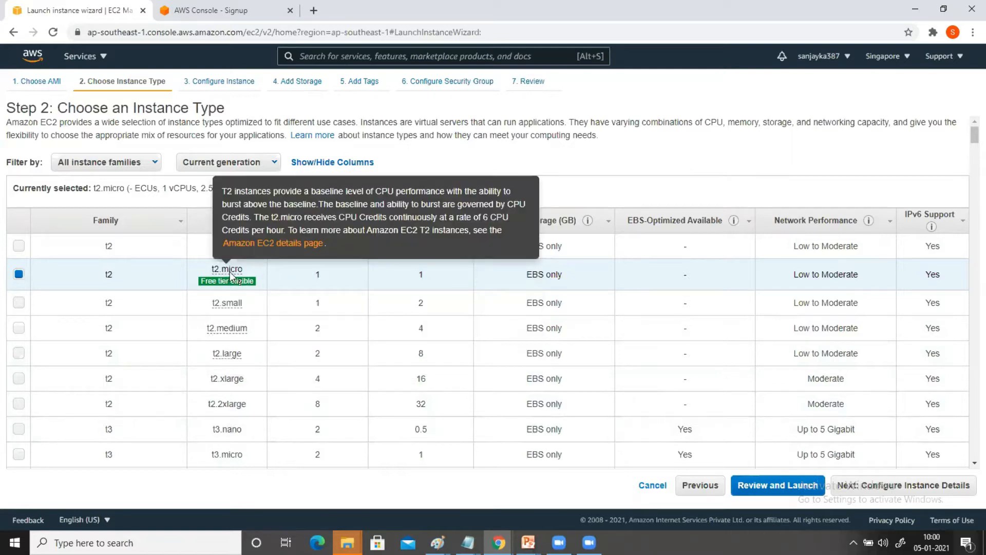
click(911, 487)
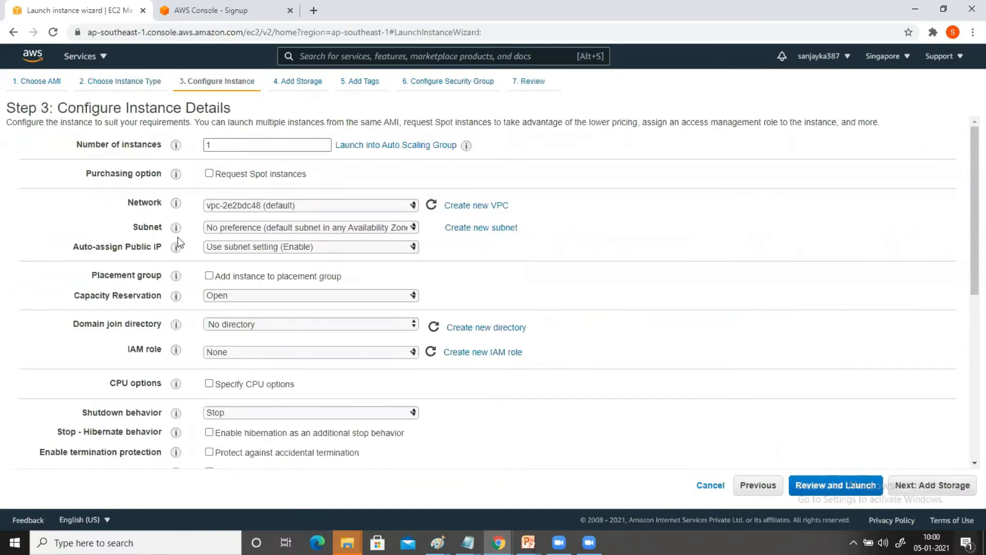
Look over the instance detail settings and enter 1 as the number of instances.
scroll(611, 393, down, 3)
scroll(610, 396, up, 3)
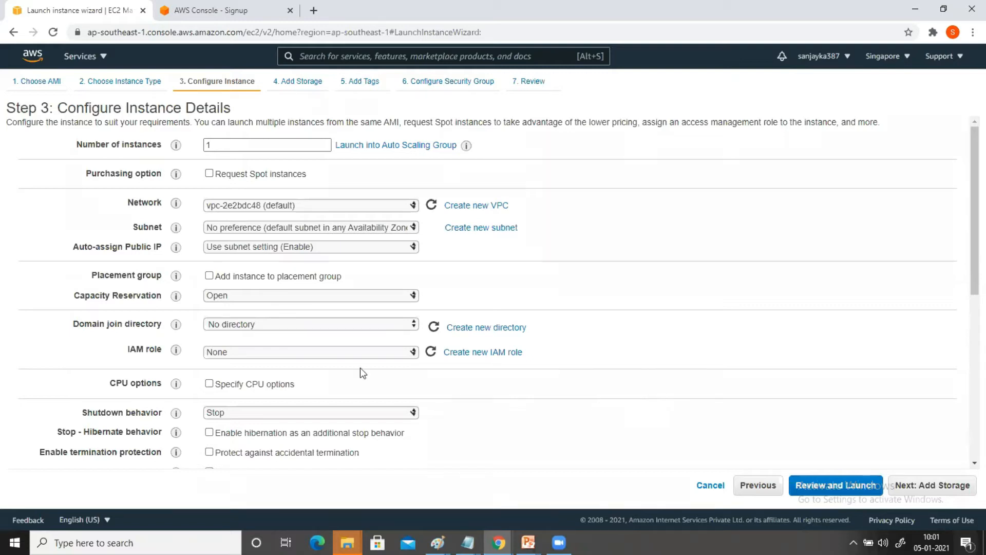
click(222, 144)
key(BackSpace)
text(1)
Switch to the Singapore region drawing in Paint and undo the additions made after the green Datacenter boxes and their labels.
click(437, 542)
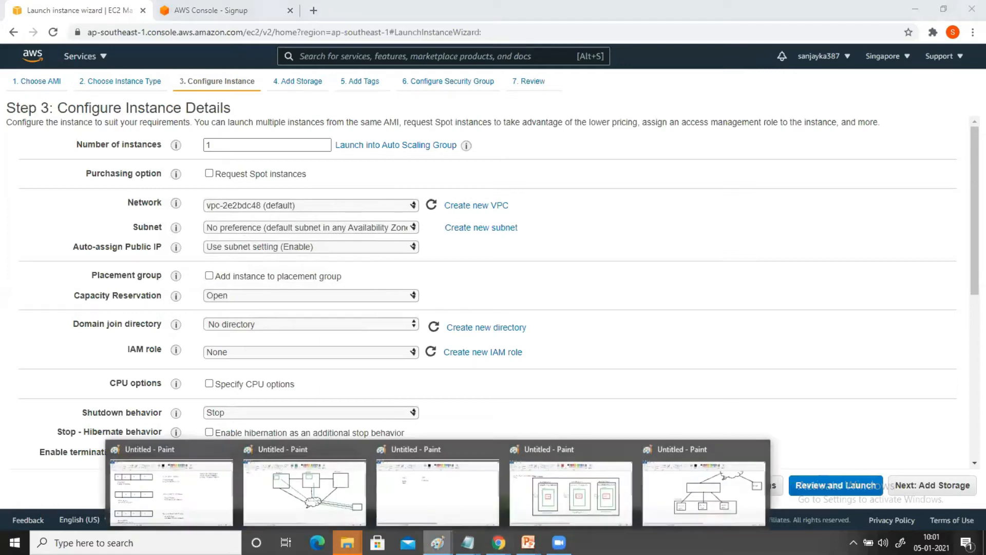
click(622, 493)
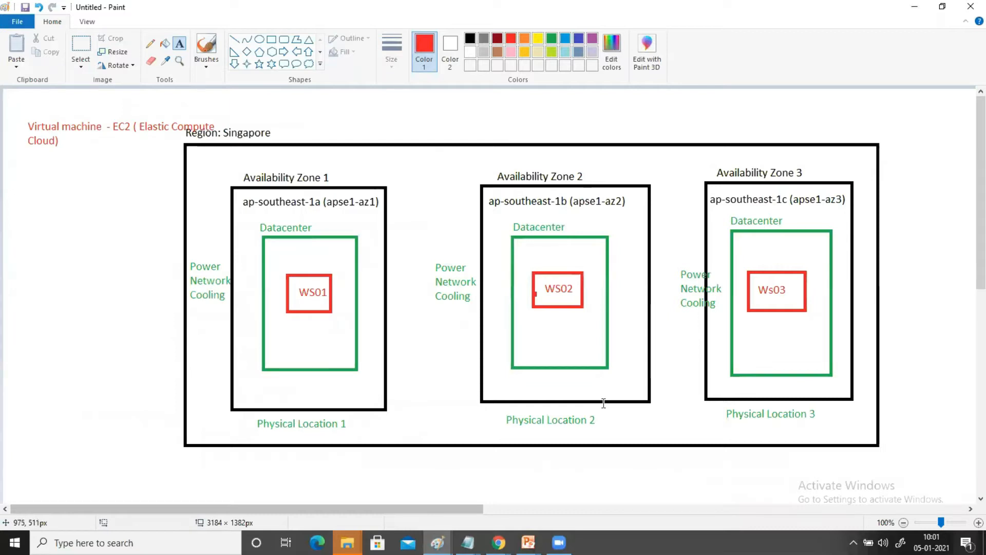
key(ctrl+z)
key(ctrl+z)
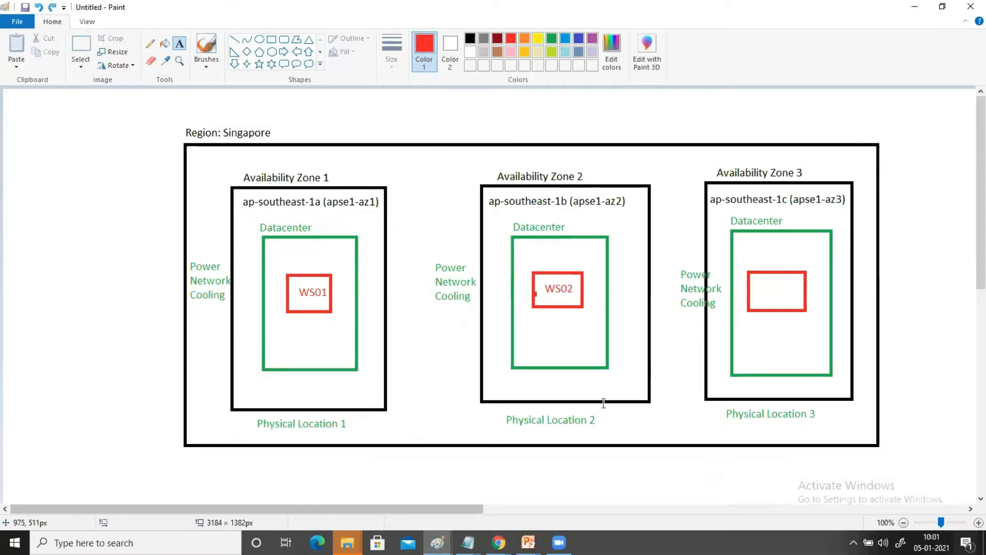
key(ctrl+z)
key(ctrl+z)
key(ctrl+z)
key(ctrl+z)
key(ctrl+z)
key(ctrl+z)
key(ctrl+z)
key(ctrl+z)
key(ctrl+z)
key(ctrl+z)
key(ctrl+z)
key(ctrl+z)
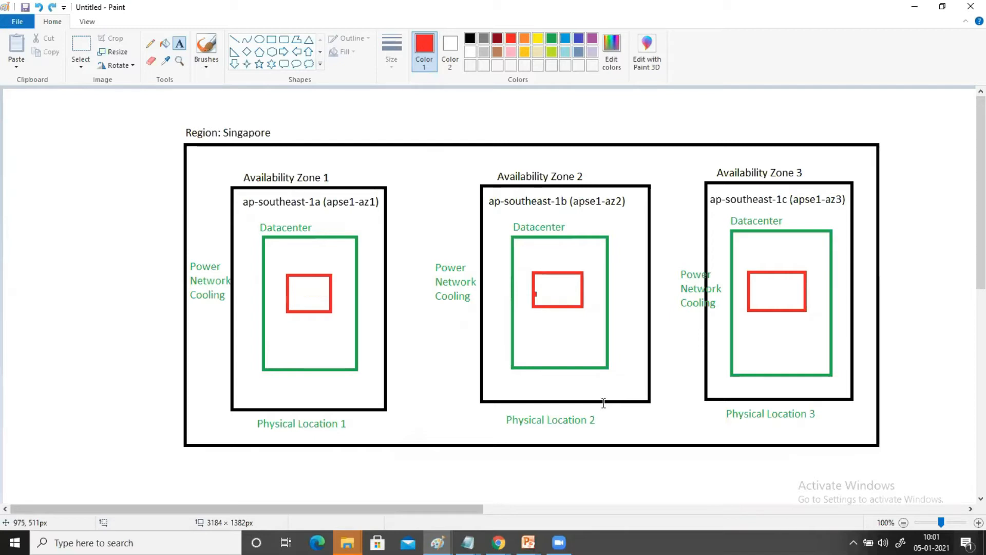
key(ctrl+y)
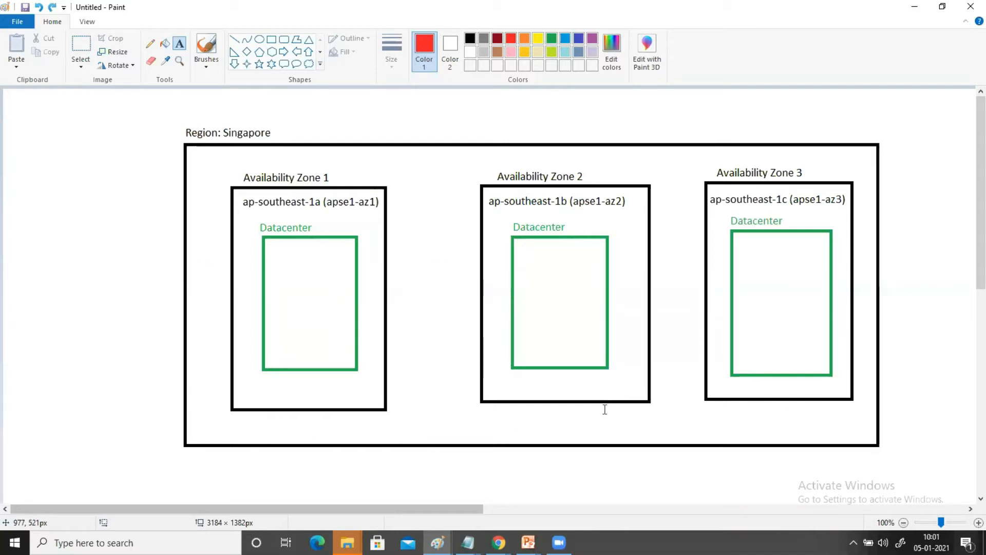
Draw a dark red rectangle of about 1167 × 514 px around the whole Singapore region box.
click(271, 44)
click(497, 39)
drag(169, 135, 889, 452)
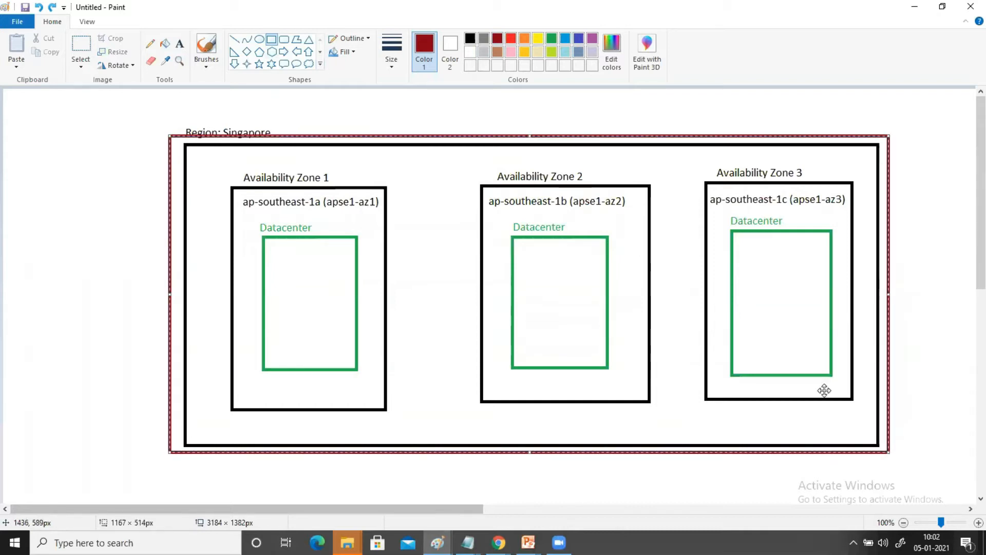
Add the dark red text "VPC: Virtual Private Cloud" beside the region diagram and widen its text box to fit one line.
click(179, 43)
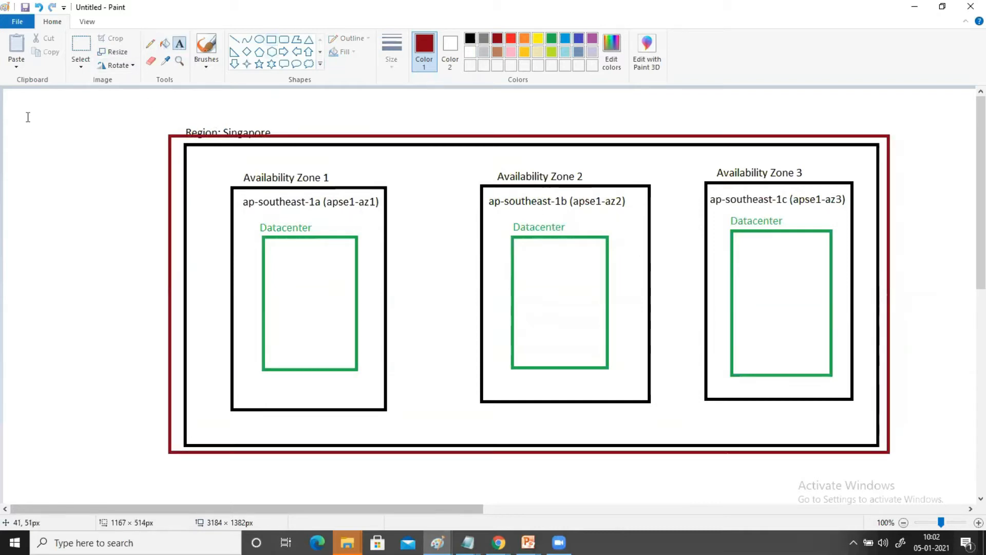
click(27, 106)
text(VPC)
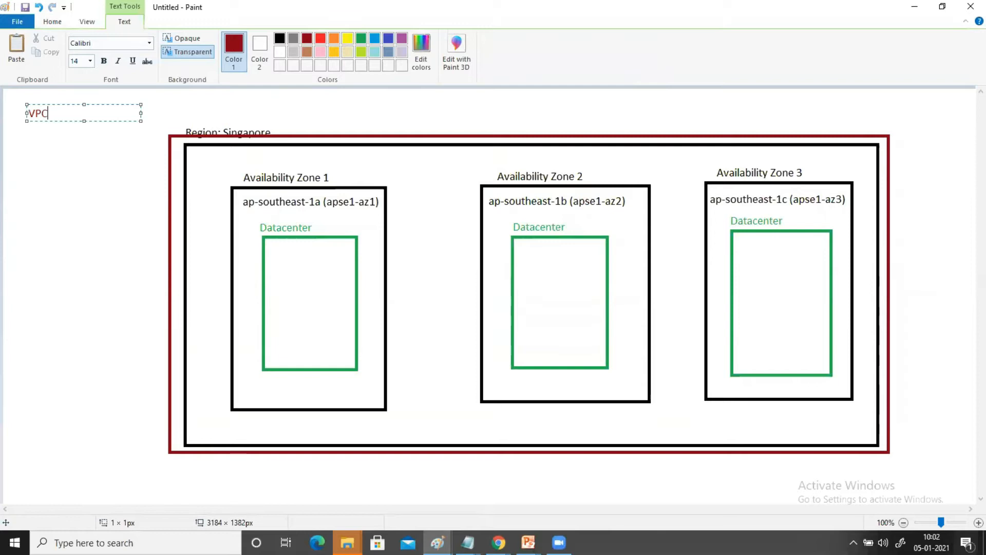
text(: Virtual)
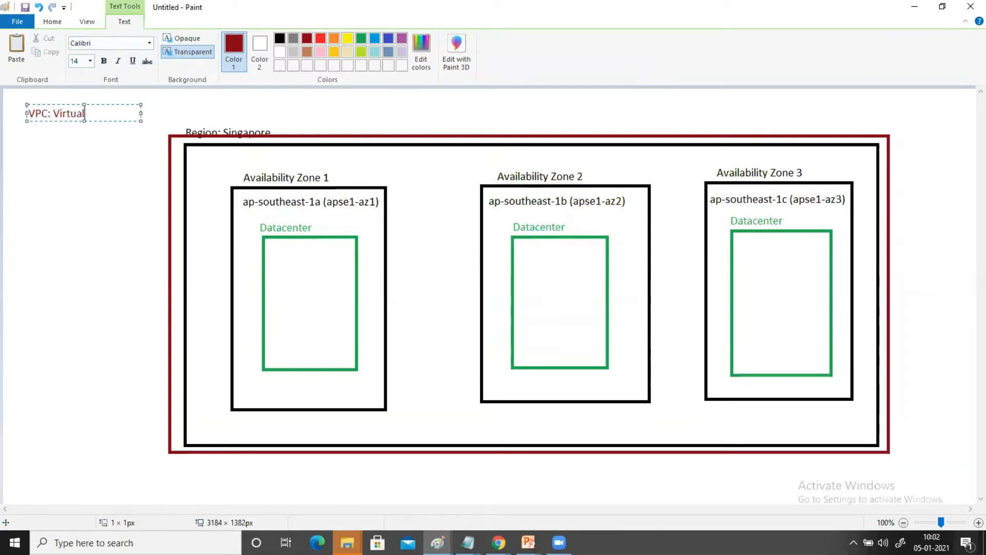
text( Private Cloud)
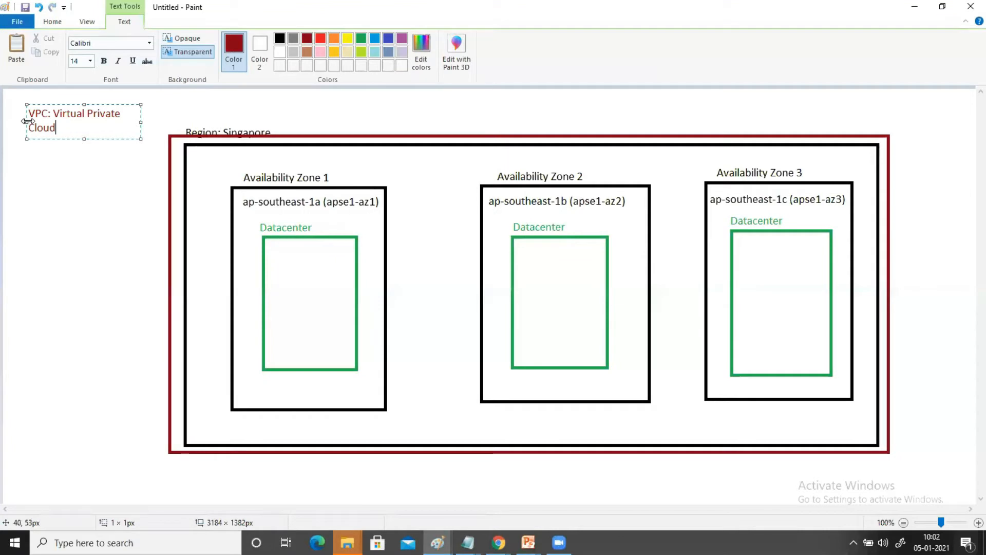
drag(27, 122, 7, 122)
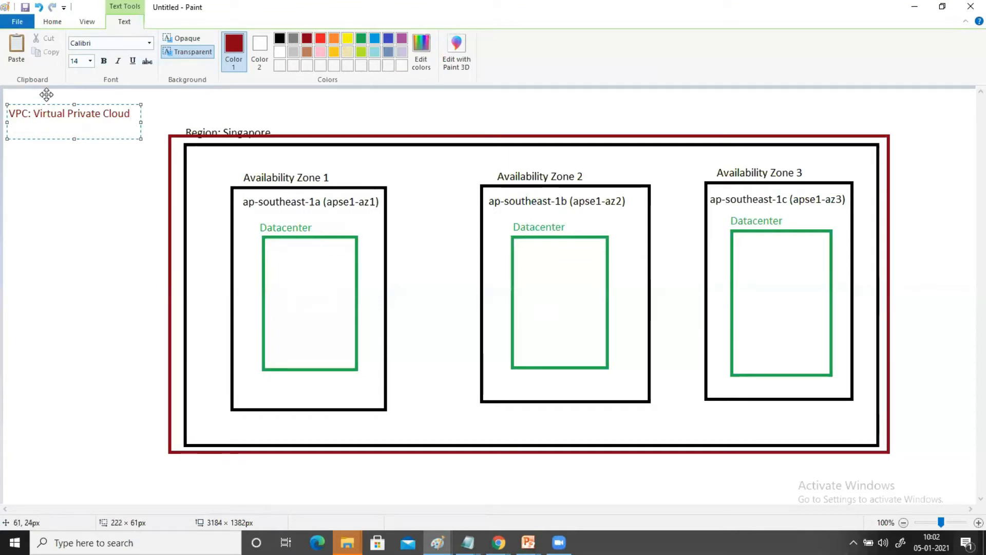
Move the VPC text slightly up and add the dark red label "Dafault VPC" above the upper right corner of the region box.
drag(46, 94, 52, 85)
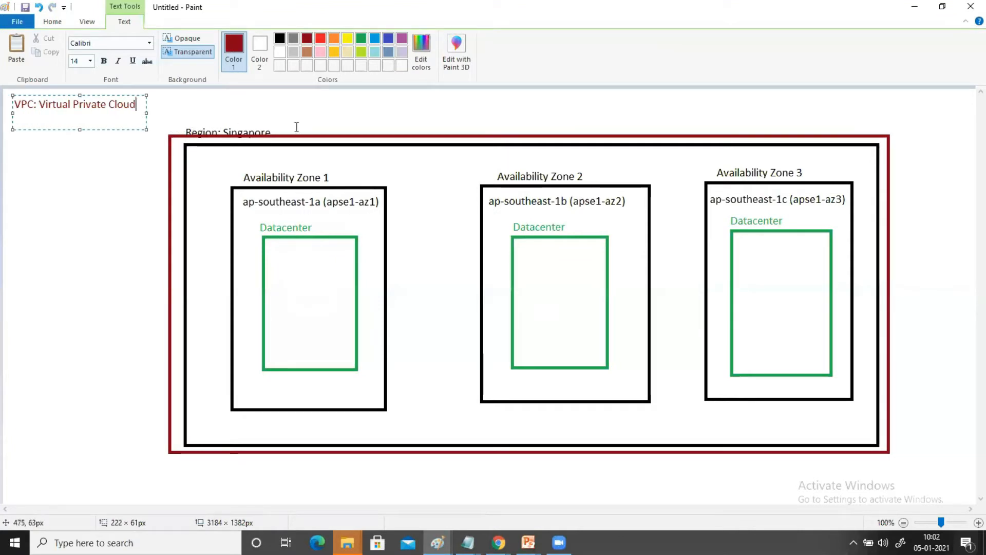
click(786, 124)
click(787, 123)
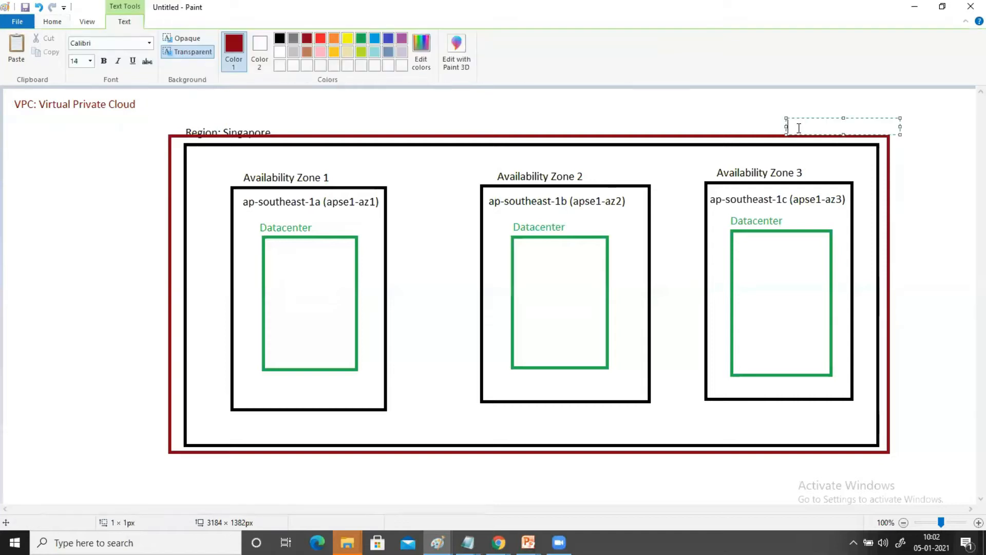
text(Dafault VPC)
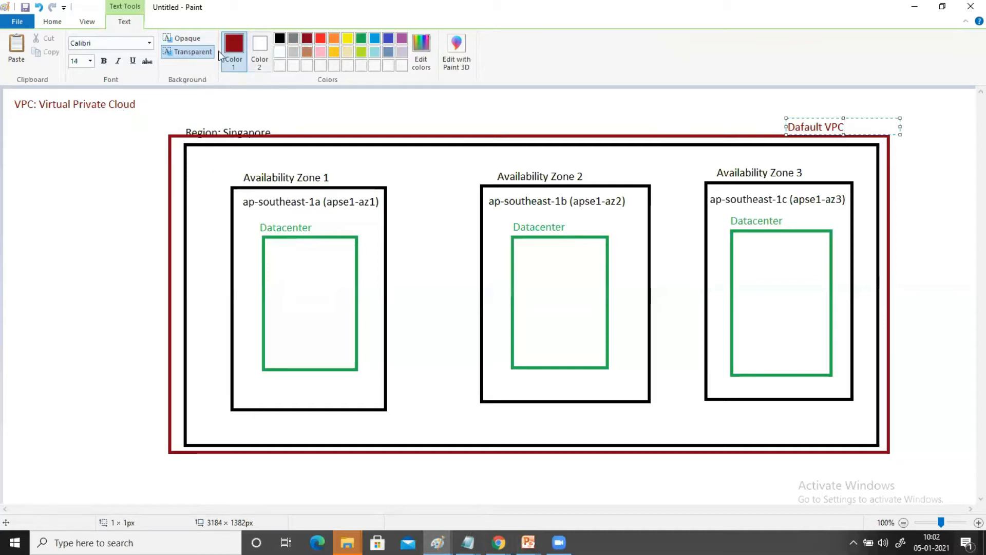
Draw a dark red rectangle around each of the three Availability Zone boxes, the one around Availability Zone 3 about 271 × 402 px.
click(50, 22)
click(272, 40)
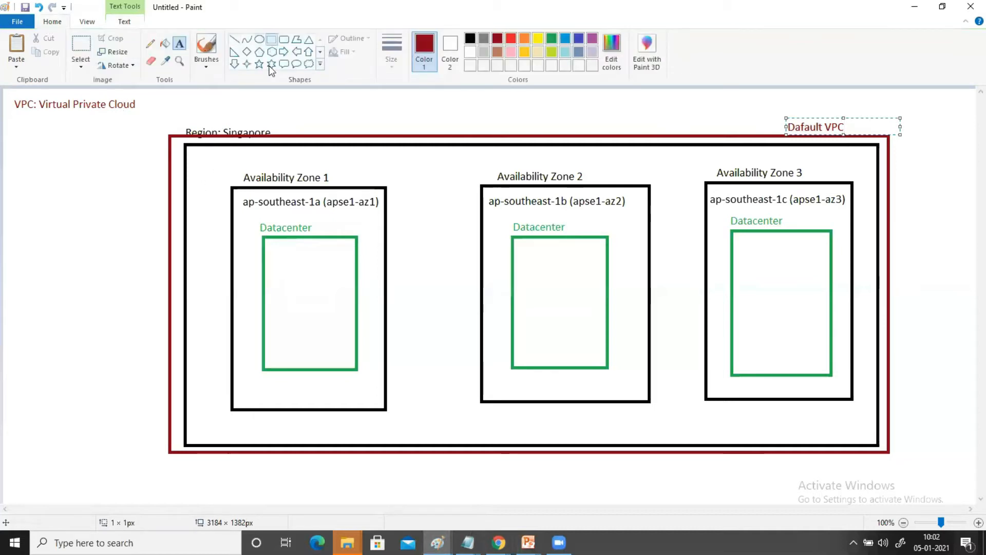
drag(218, 166, 400, 424)
drag(464, 163, 664, 415)
drag(693, 165, 861, 413)
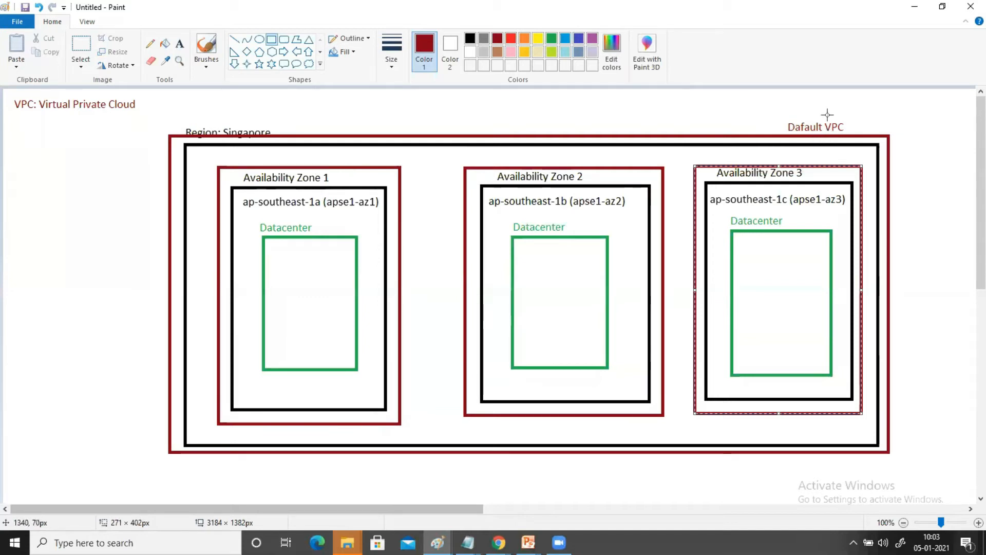
Switch to the EC2 launch wizard in Chrome and look over the available Subnet options.
click(498, 542)
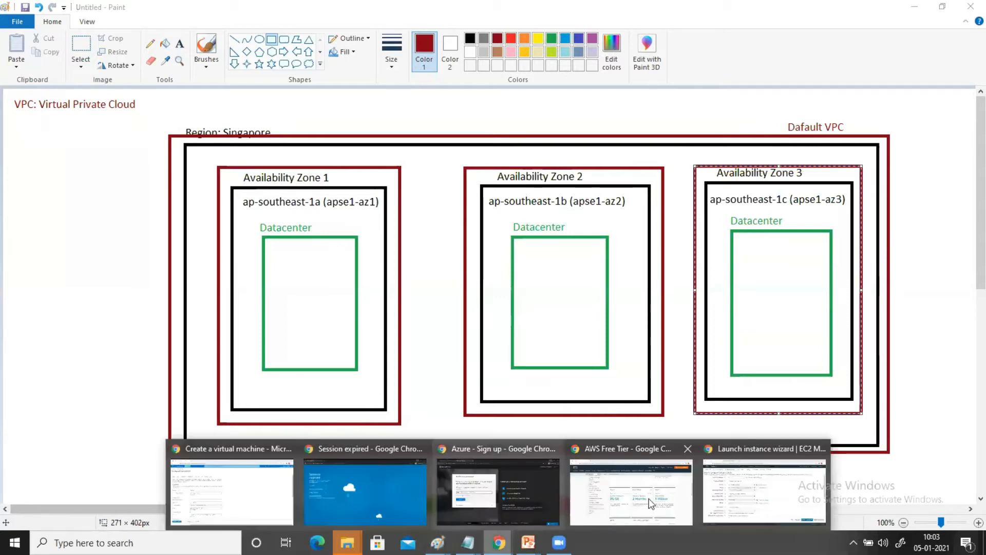
click(726, 497)
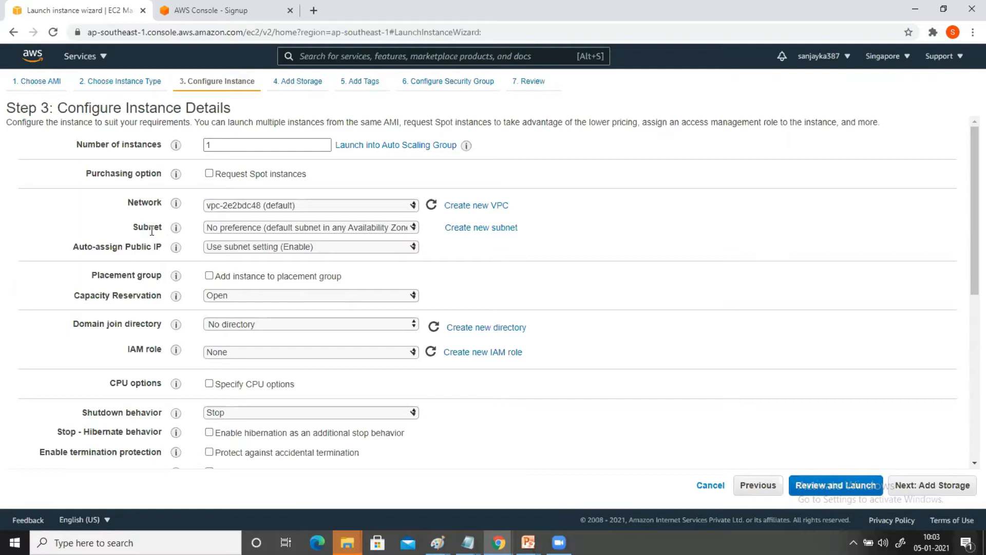
click(250, 230)
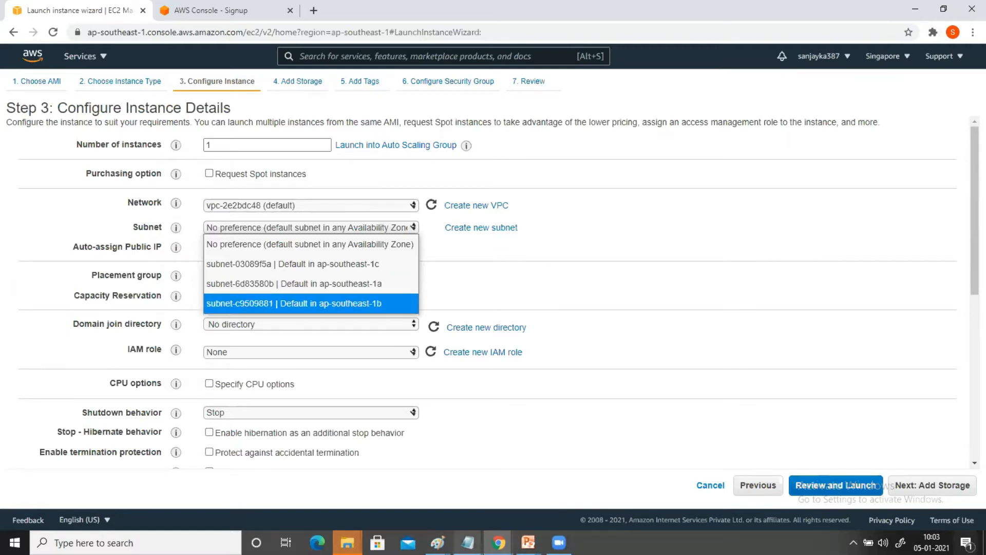
Recheck the region diagram in Paint, and set the launch wizard's subnet to subnet-6d83580b, the default in ap-southeast-1a.
click(437, 543)
click(628, 508)
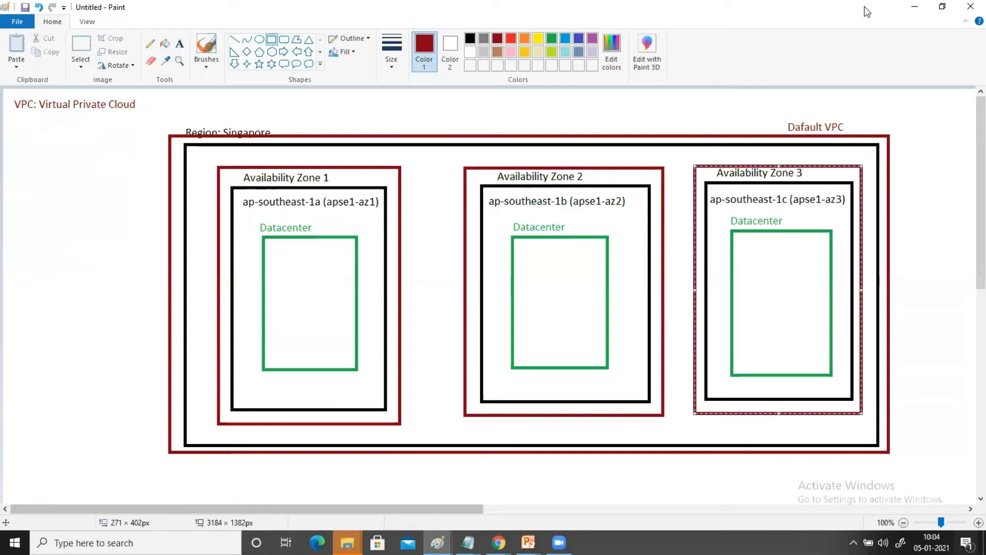
click(914, 7)
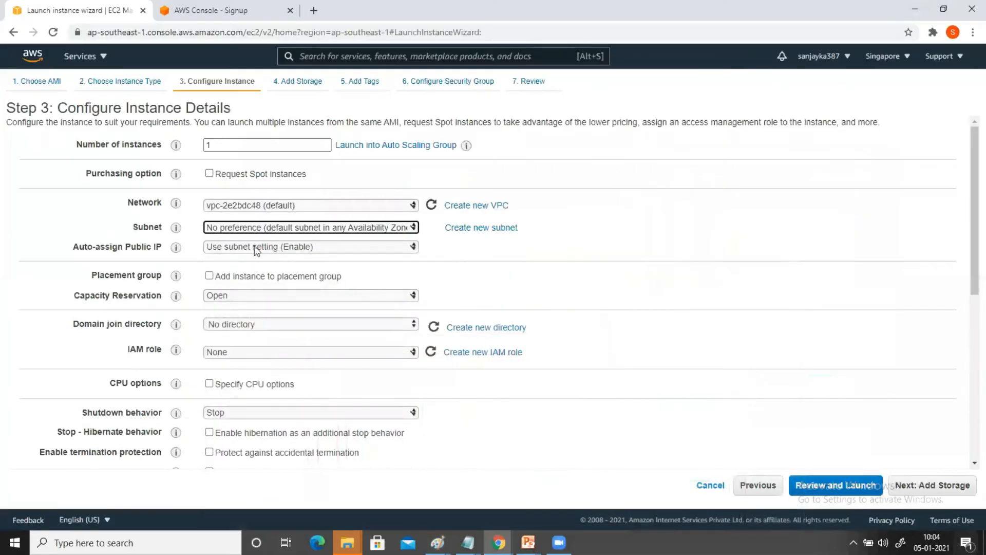
click(277, 224)
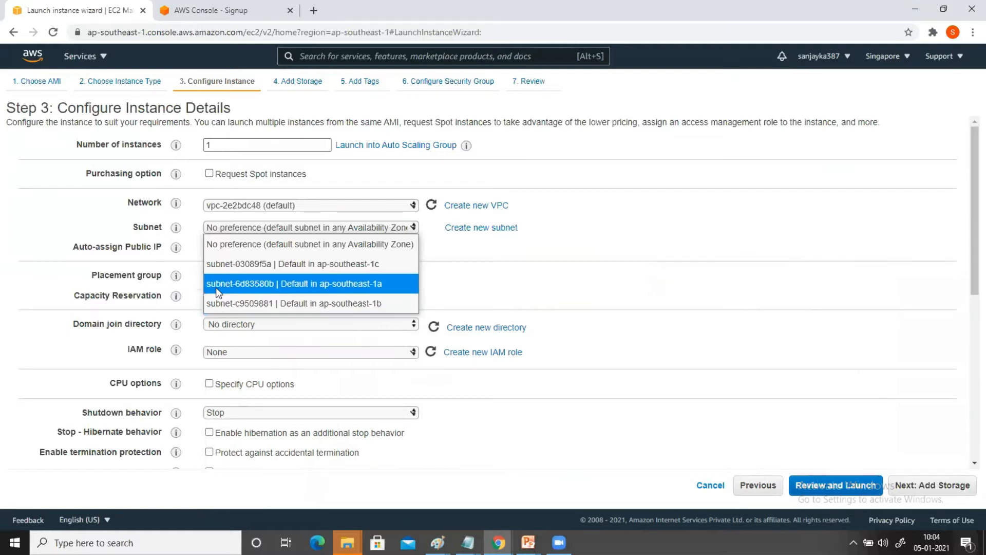
click(363, 283)
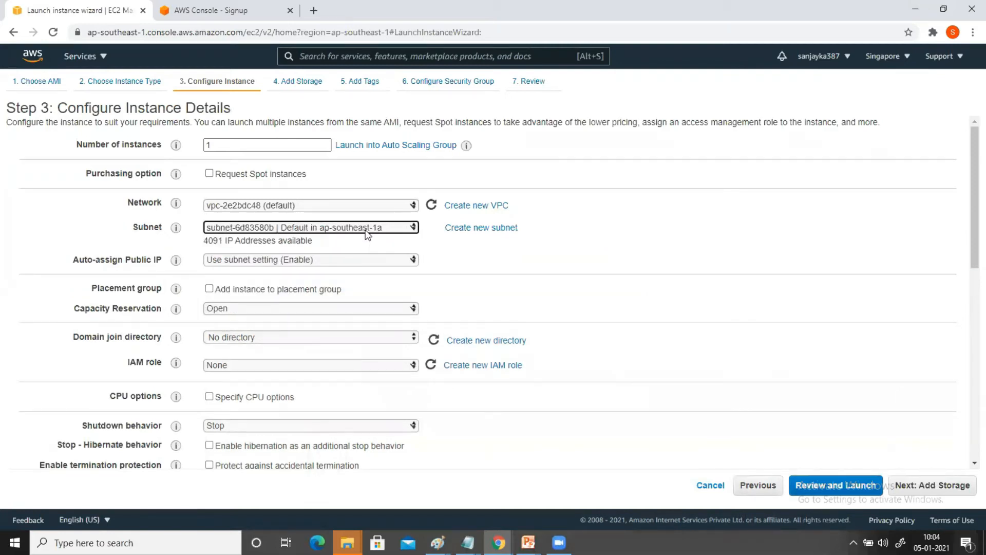
Switch to the region diagram in Paint and draw a dark red rectangle about 83 × 71 px inside Availability Zone 1's Datacenter box.
click(438, 542)
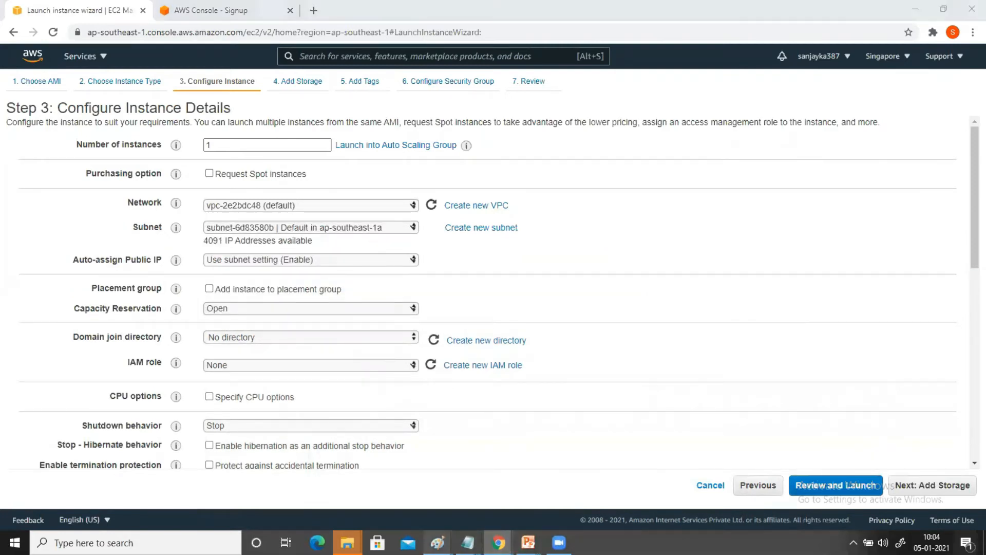
click(577, 488)
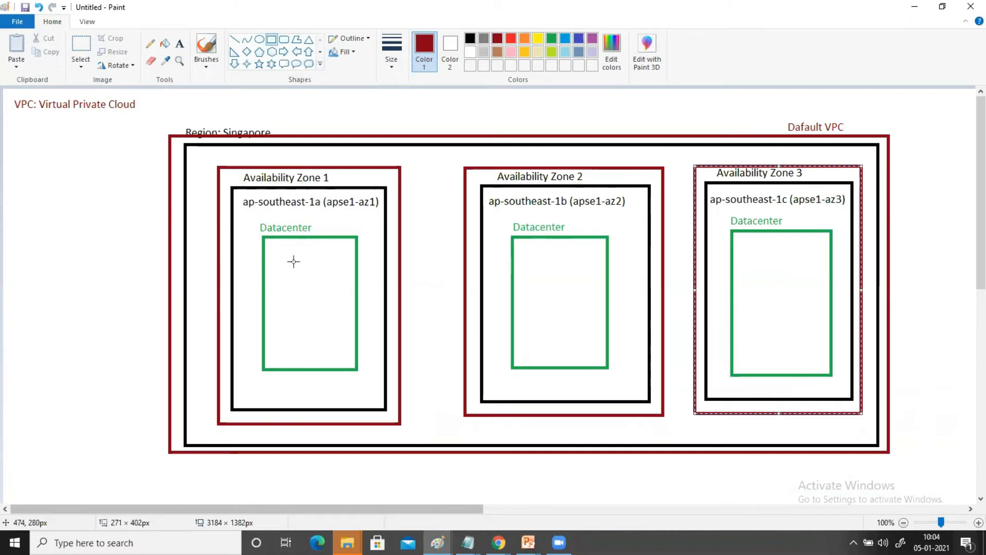
mouse_move(285, 266)
mouse_down()
mouse_move(337, 308)
mouse_move(309, 293)
mouse_up()
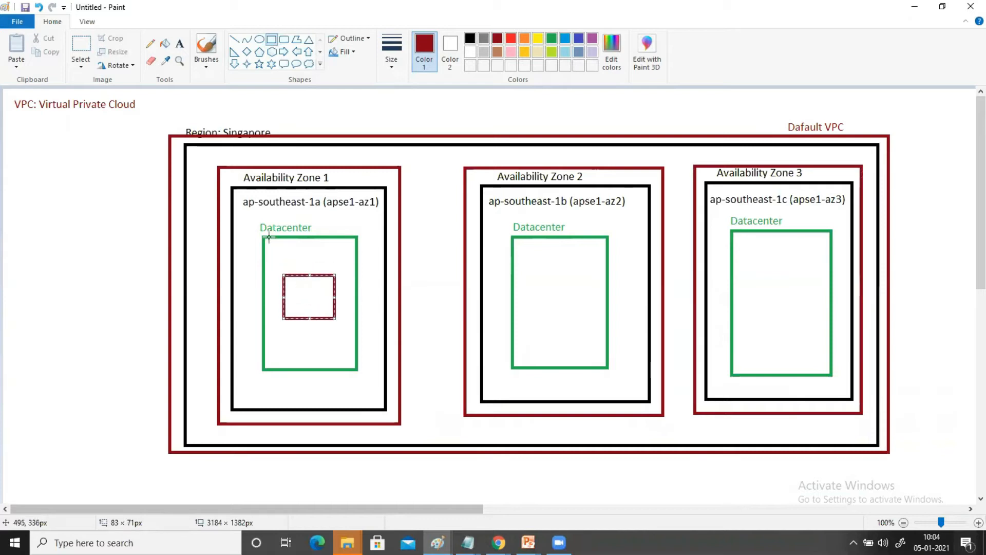
Label the small rectangle in Availability Zone 1's Datacenter with the dark red text "VM1" and center the text in it.
click(180, 43)
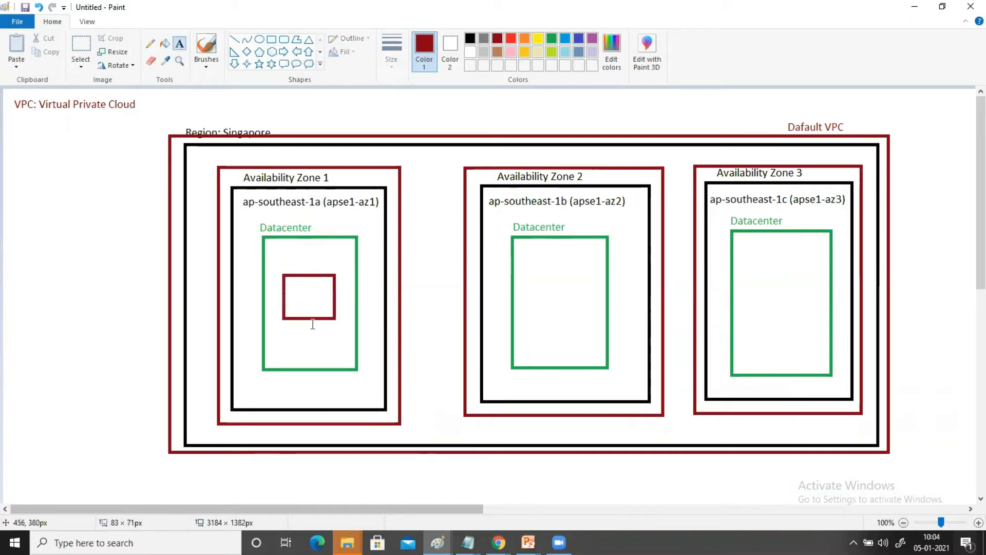
click(298, 296)
click(382, 326)
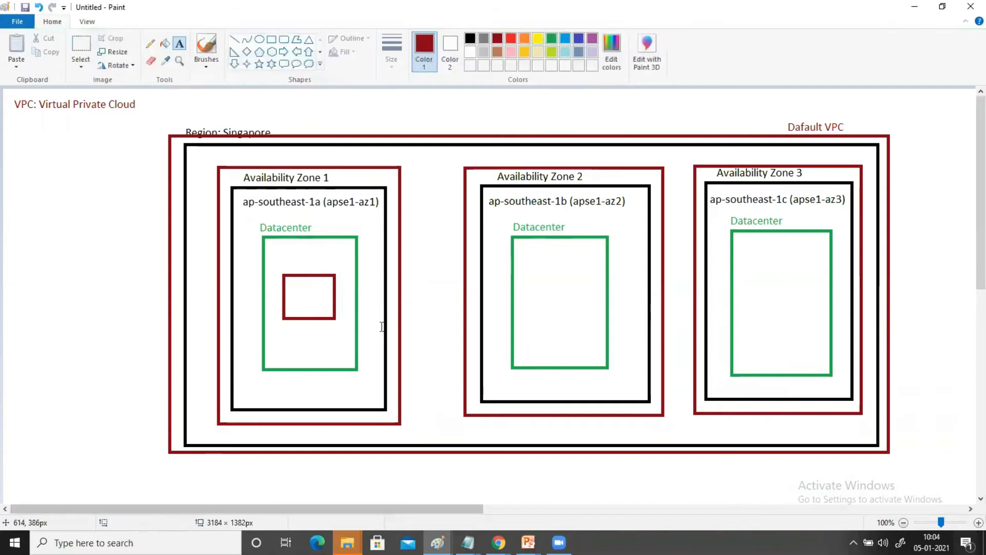
click(300, 296)
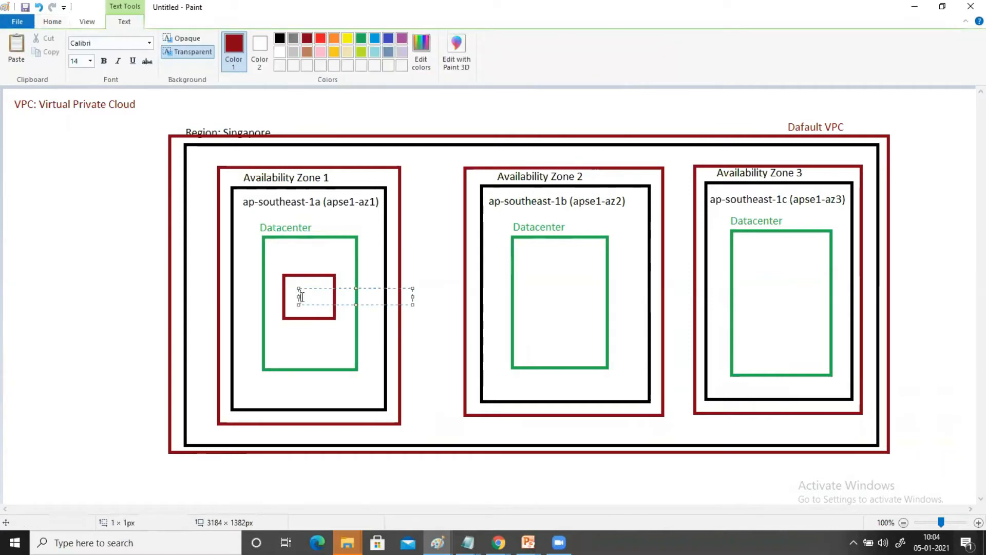
text(VM1)
drag(313, 287, 309, 286)
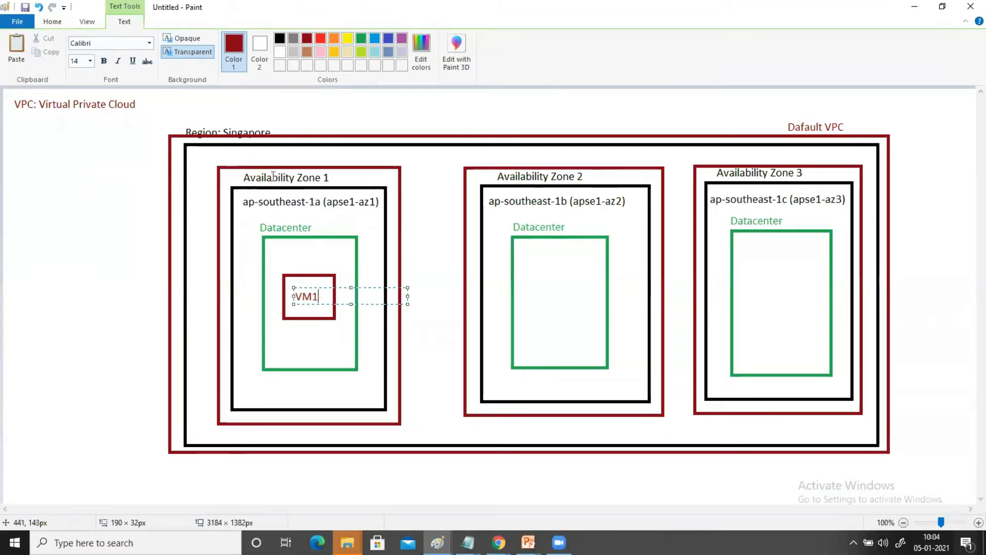
Draw a dark red line joining the upper left corners of Availability Zone 1's red and black boxes, and return to the launch wizard.
click(53, 21)
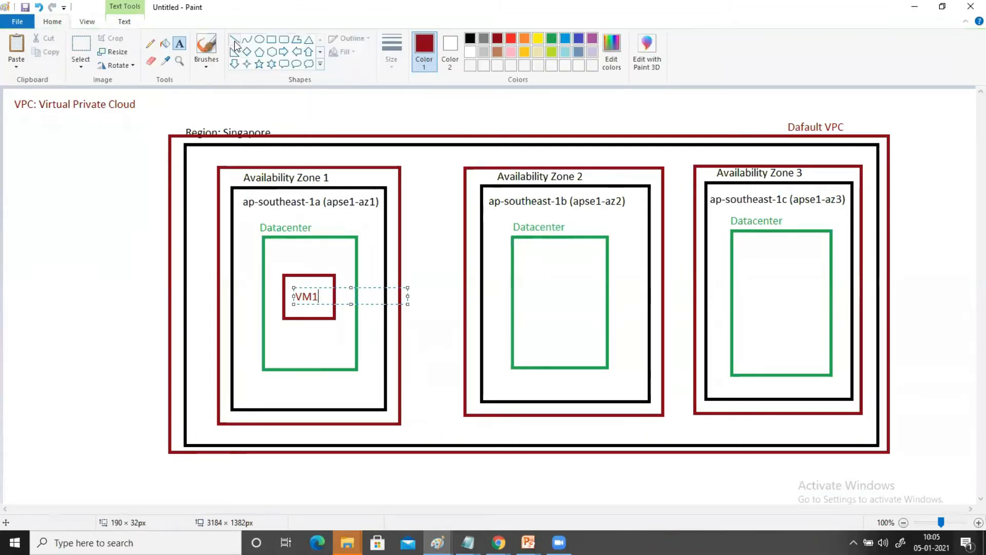
drag(218, 166, 231, 186)
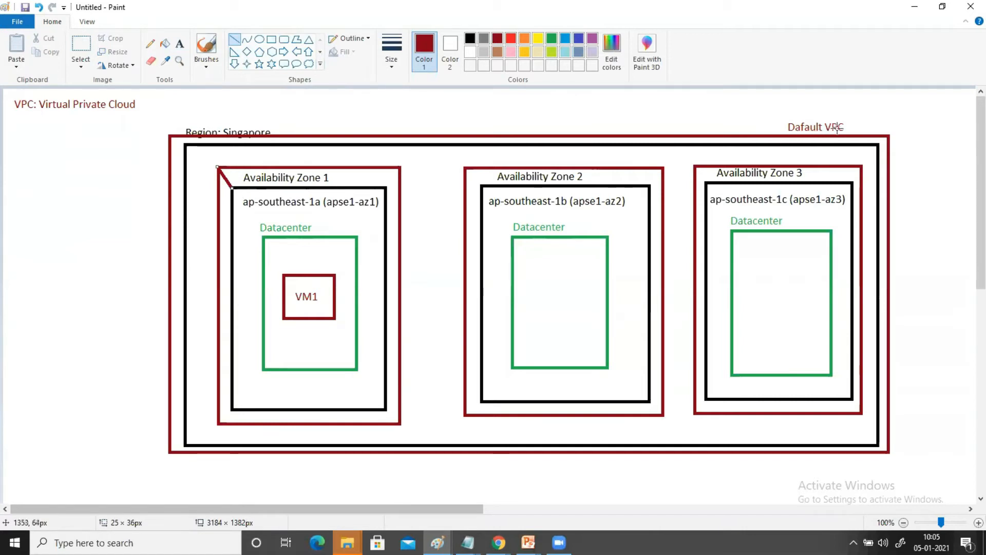
click(923, 7)
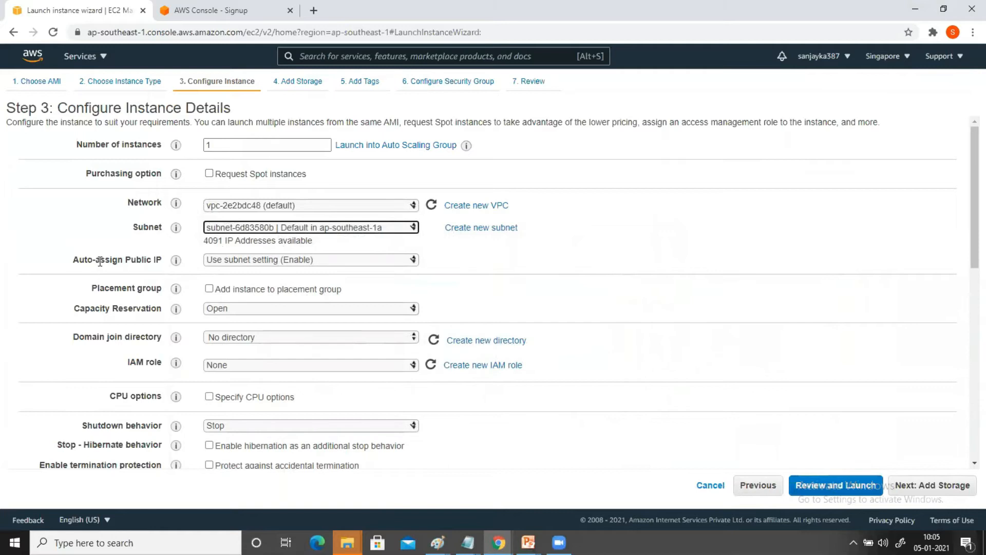
Set Auto-assign Public IP to Enable and continue to the Add Storage page.
click(229, 261)
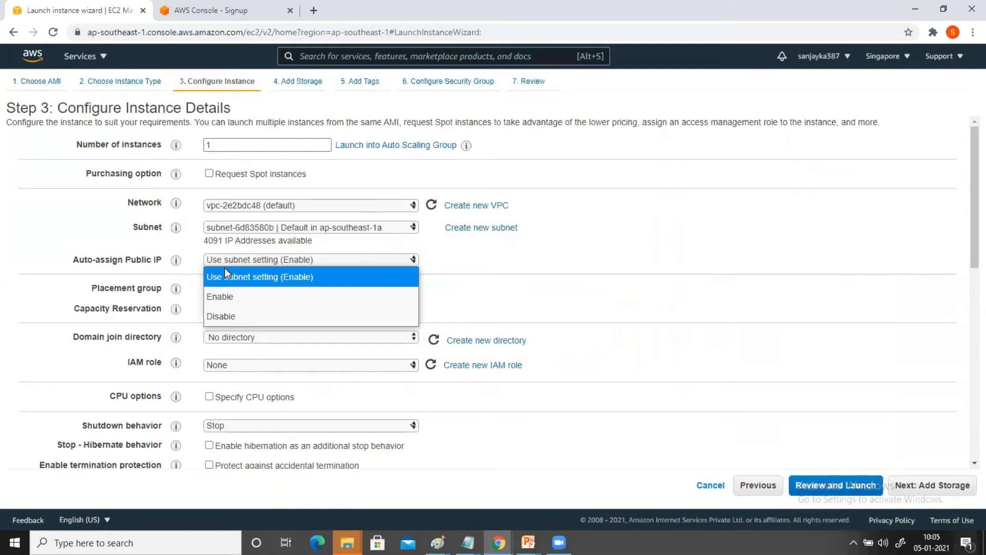
click(222, 295)
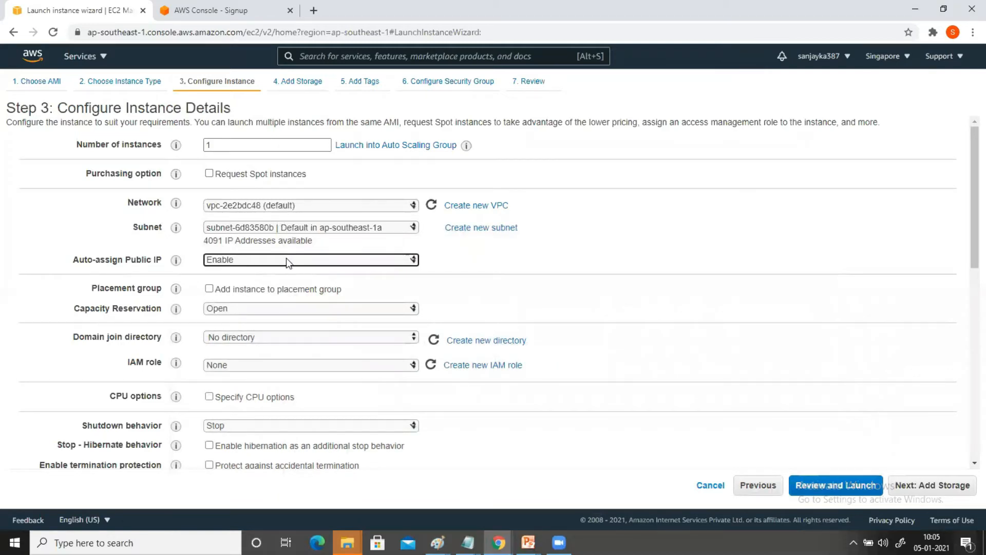
click(933, 487)
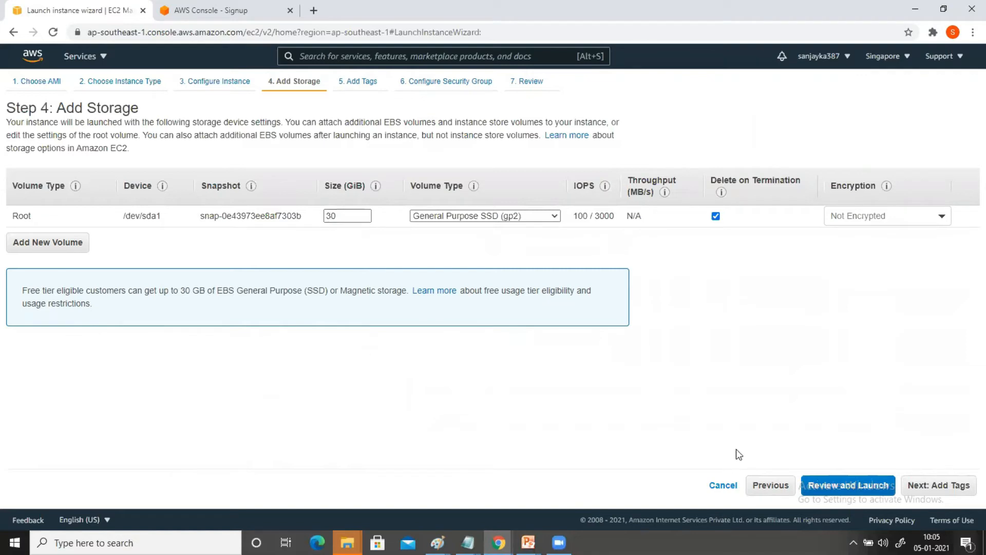
Keep the default storage, add an instance tag with key Name and value VM1, and continue to the security group configuration.
click(931, 488)
click(33, 280)
click(31, 211)
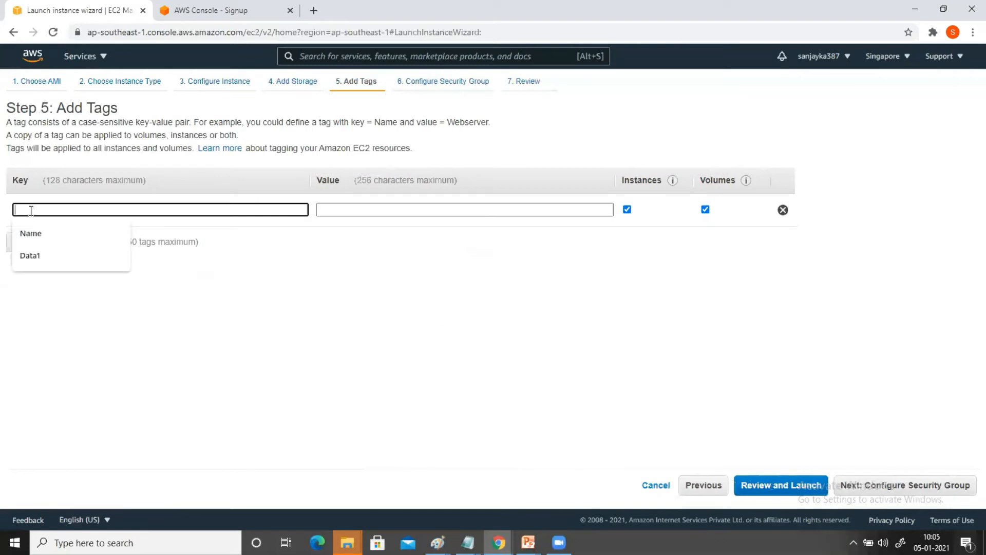
text(Name)
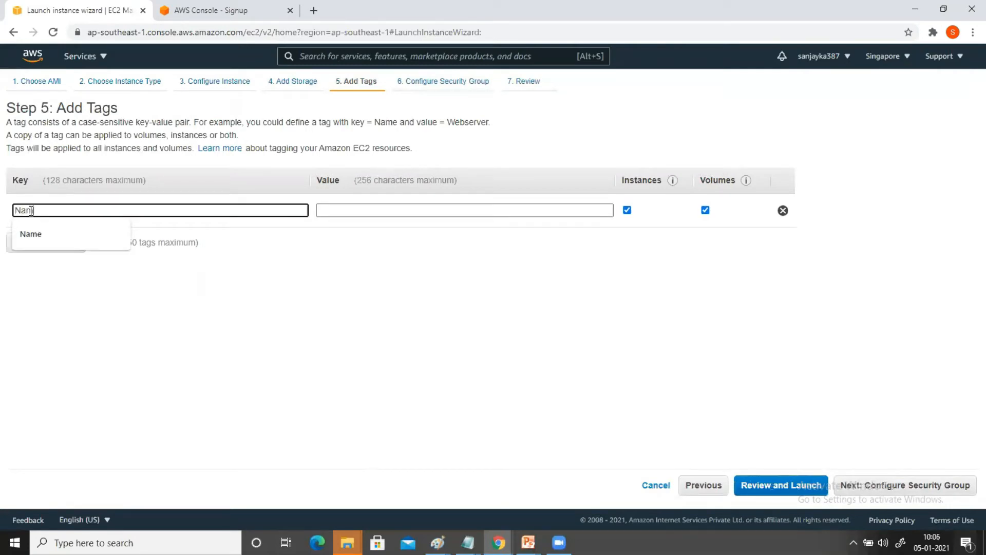
click(330, 211)
text(VM1)
click(440, 301)
click(888, 484)
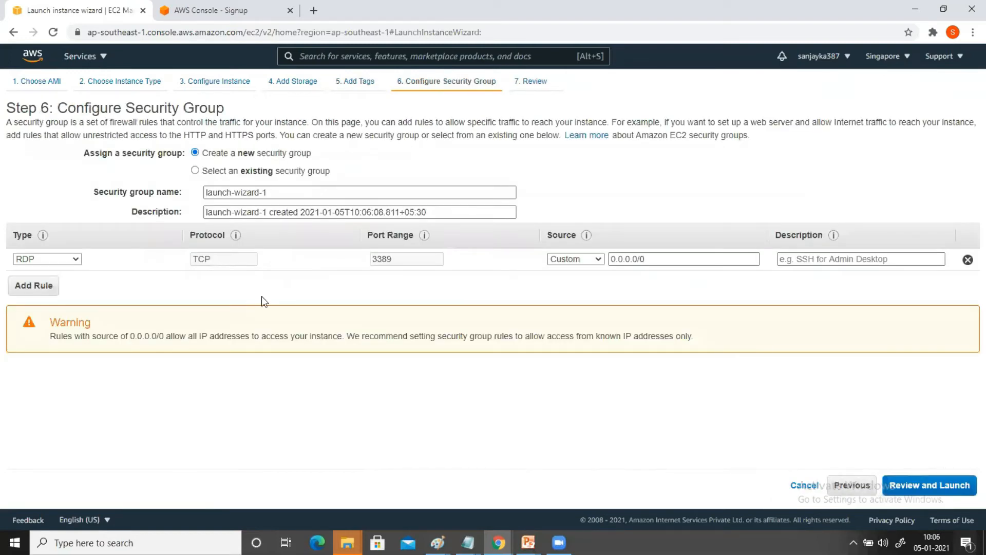
Switch to the other Paint window and undo its drawing until the canvas is blank.
mouse_move(437, 543)
click(462, 496)
key(ctrl+z)
key(ctrl+z)
key(ctrl+z)
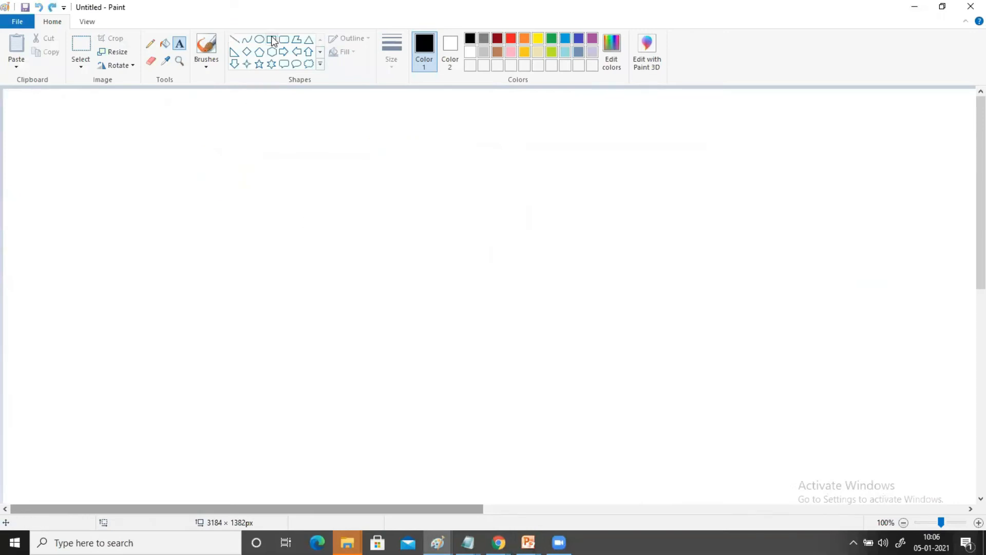
Draw a black rectangle about 235 × 213 px on the blank canvas and shift it slightly to the right.
click(271, 39)
drag(267, 216, 414, 345)
drag(334, 285, 358, 290)
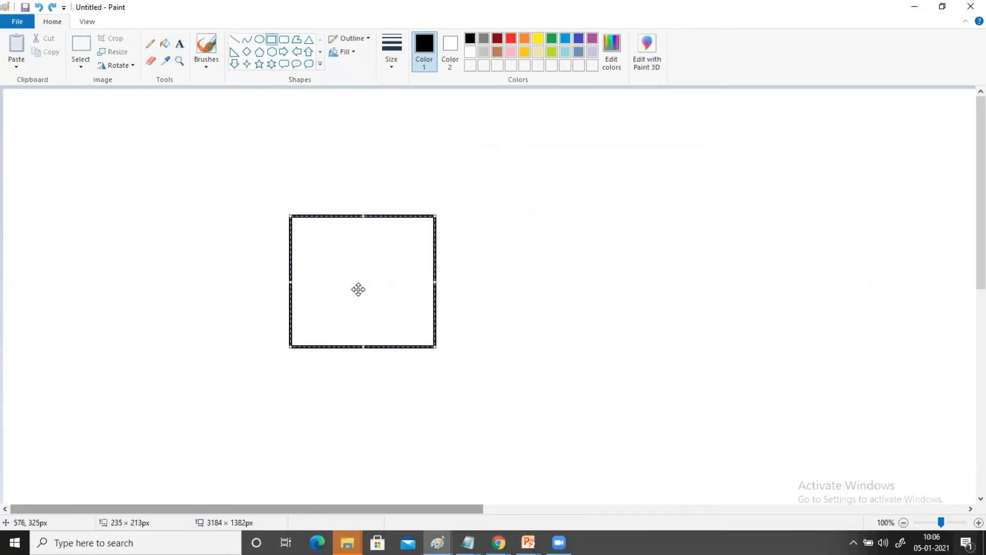
Add the black text "VM1" inside the rectangle.
click(179, 44)
click(337, 281)
click(334, 263)
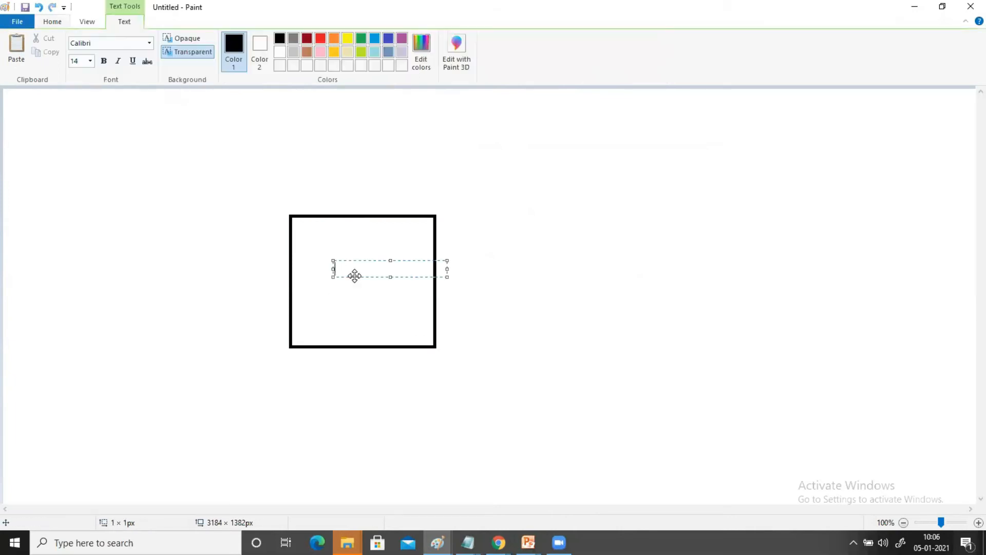
text(VM1)
click(549, 313)
Draw a black ellipse about 465 × 361 px and center it around the VM1 rectangle.
click(259, 40)
drag(233, 190, 519, 411)
drag(455, 316, 443, 297)
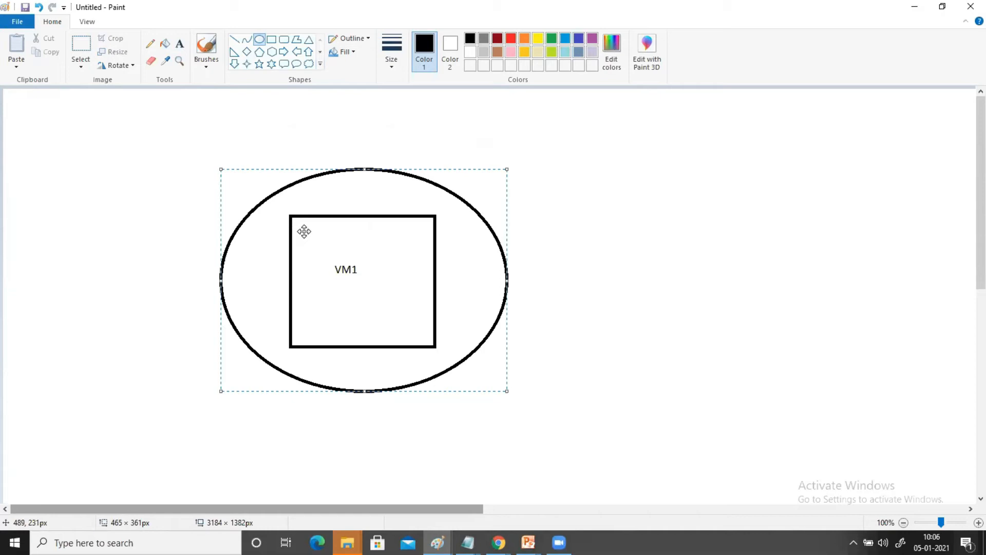
click(558, 246)
Draw a black square about 123 × 123 px well to the right of the ellipse and shift it slightly left.
click(275, 40)
drag(873, 231, 949, 305)
drag(905, 278, 886, 285)
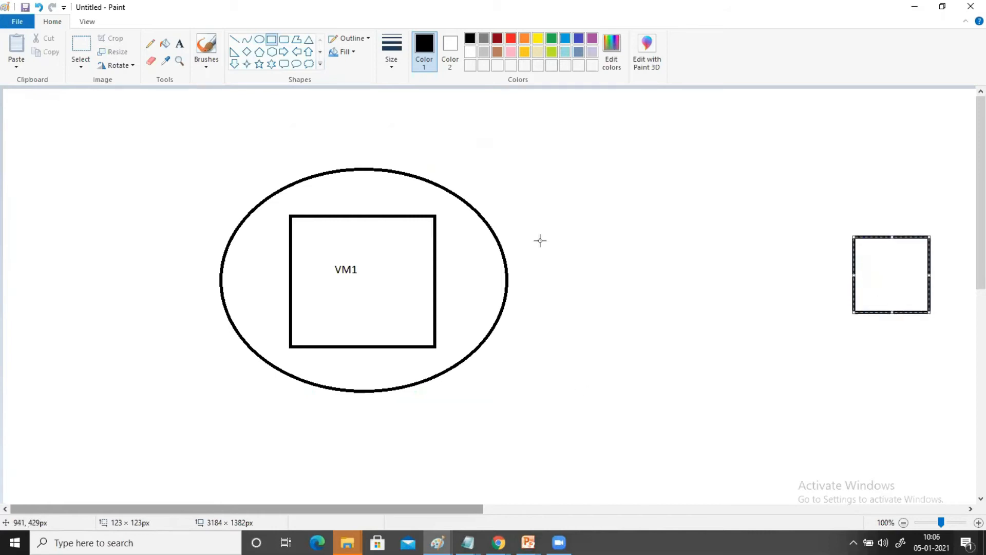
Draw a black line from the small square's left edge through the ellipse to the VM1 rectangle's right edge.
click(235, 39)
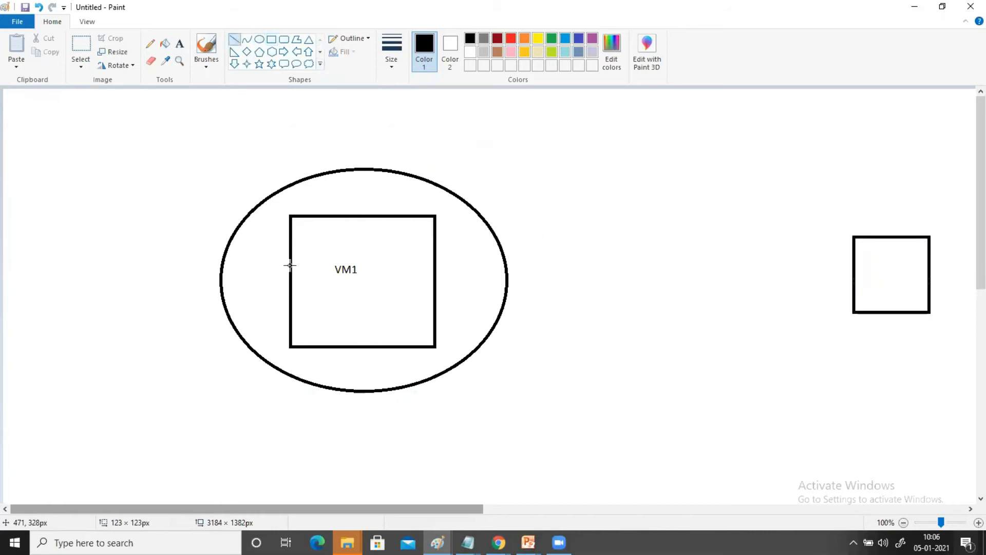
mouse_move(852, 271)
mouse_down()
mouse_move(475, 268)
mouse_move(507, 255)
mouse_move(378, 167)
mouse_move(260, 195)
mouse_move(506, 251)
mouse_move(303, 402)
mouse_up()
mouse_move(235, 346)
mouse_down()
mouse_move(389, 184)
mouse_move(464, 374)
mouse_move(192, 246)
mouse_move(493, 235)
mouse_move(513, 268)
mouse_move(429, 222)
mouse_move(433, 330)
mouse_move(506, 257)
mouse_move(436, 261)
mouse_up()
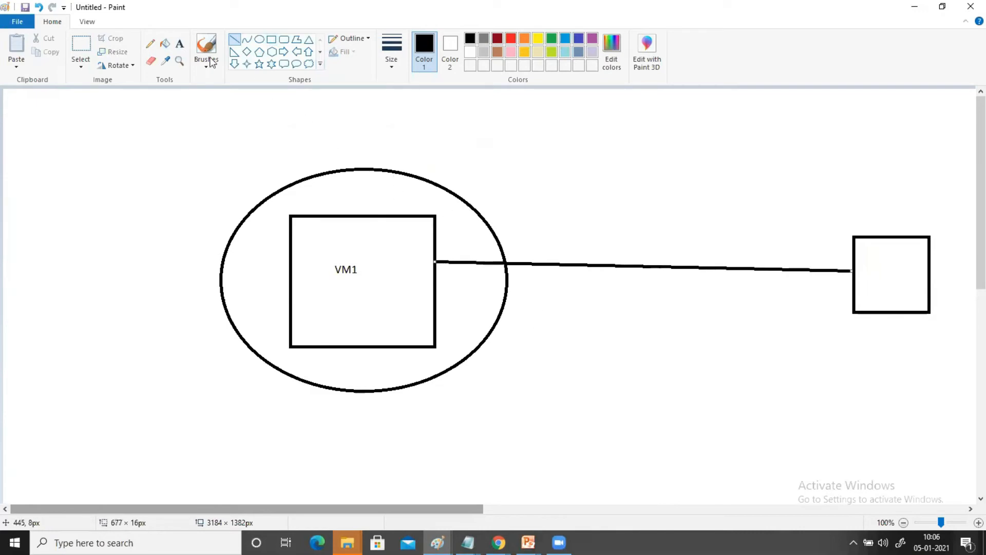
Add the text "port 3389" above the connecting line just outside the ellipse and "RDP" inside the small square.
click(180, 45)
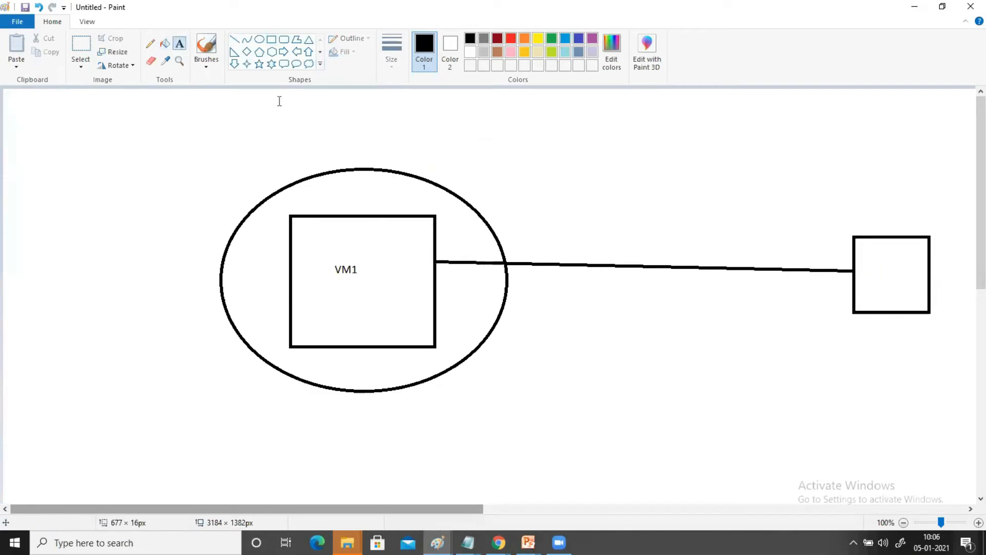
click(512, 254)
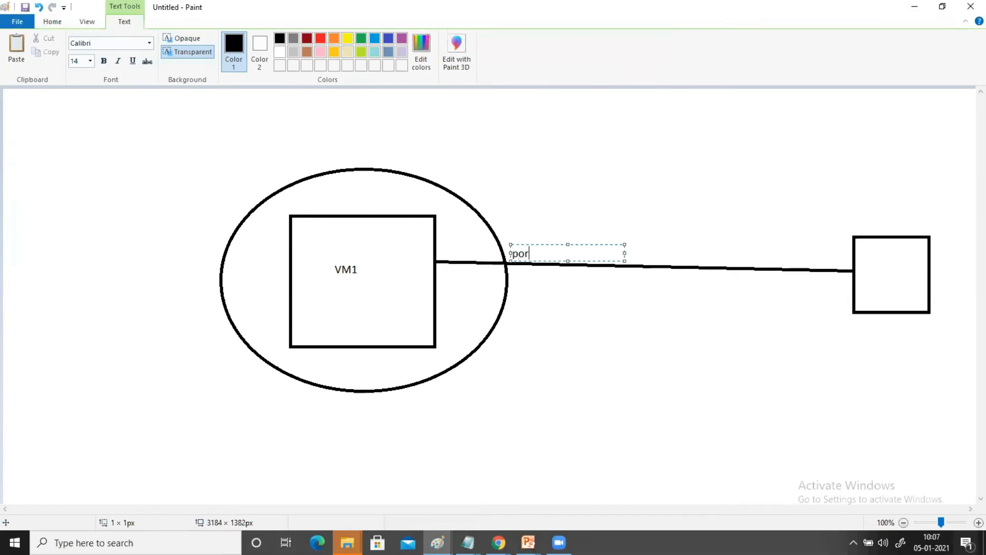
text(port 3389)
click(872, 263)
click(861, 263)
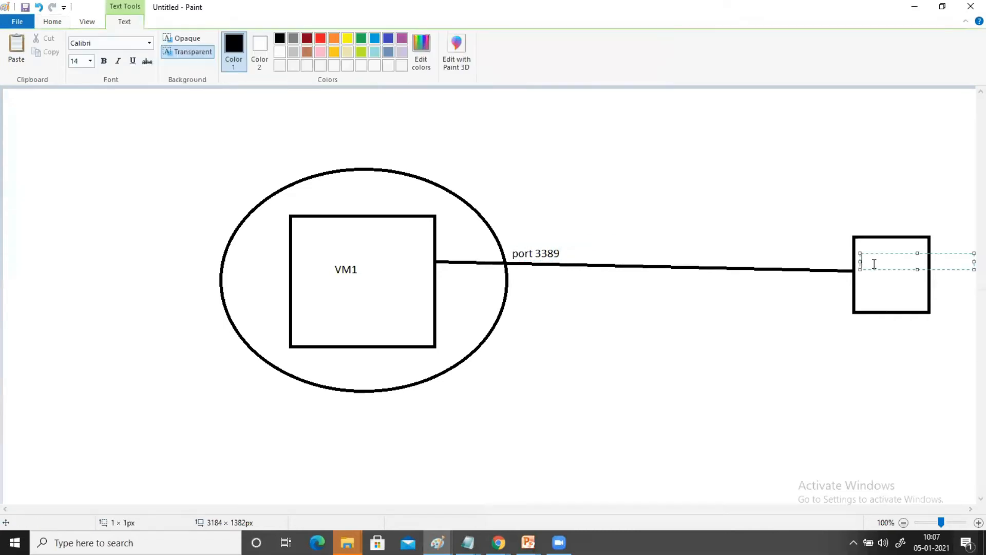
text(RDP)
click(840, 307)
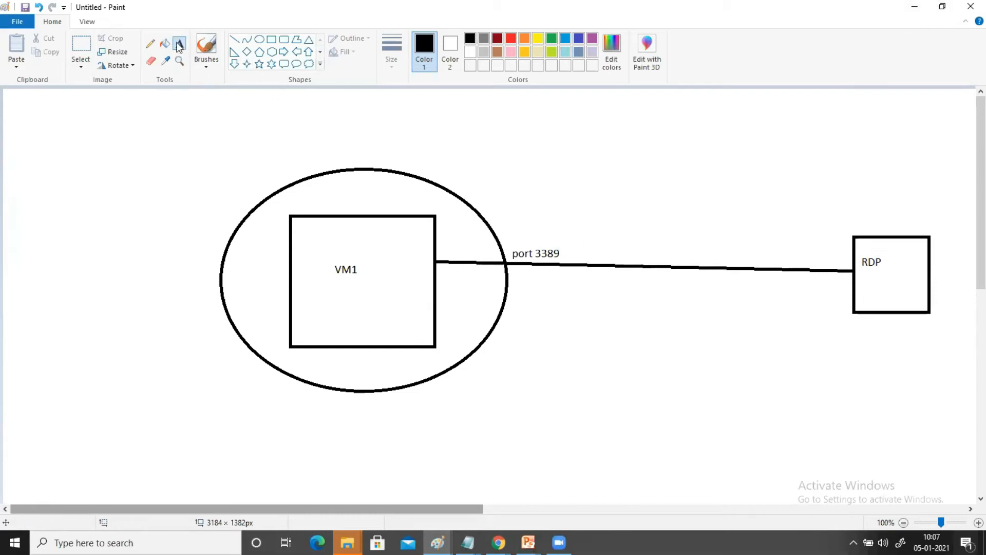
Add the text "website" below "VM1" in the large rectangle and "http" below "RDP" in the small square.
click(328, 294)
text(wb)
text(site)
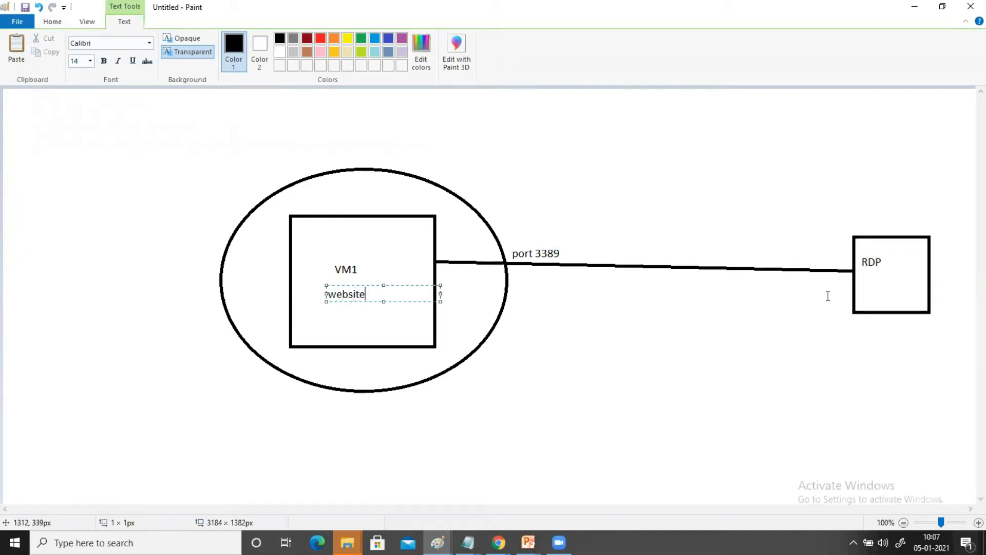
click(862, 280)
click(866, 282)
text(http)
click(728, 327)
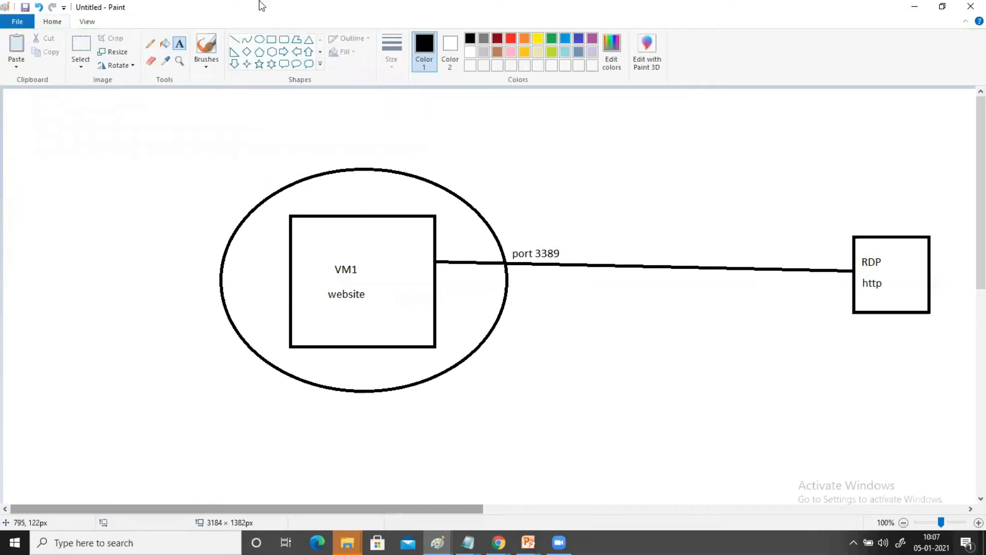
Draw a black line from the small square beside "http" to the "website" text and label it "Port 80" just outside the ellipse.
click(233, 40)
mouse_move(853, 281)
mouse_down()
mouse_move(504, 272)
mouse_move(460, 283)
mouse_move(401, 253)
mouse_move(339, 300)
mouse_move(473, 298)
mouse_move(507, 276)
mouse_move(508, 310)
mouse_move(489, 299)
mouse_move(369, 295)
mouse_up()
click(179, 44)
click(513, 301)
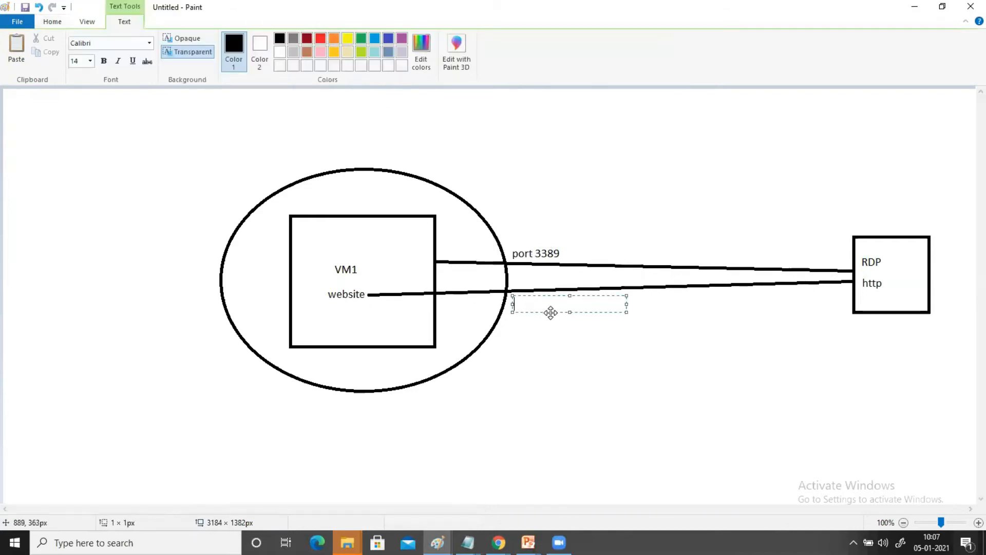
text(Port)
click(707, 409)
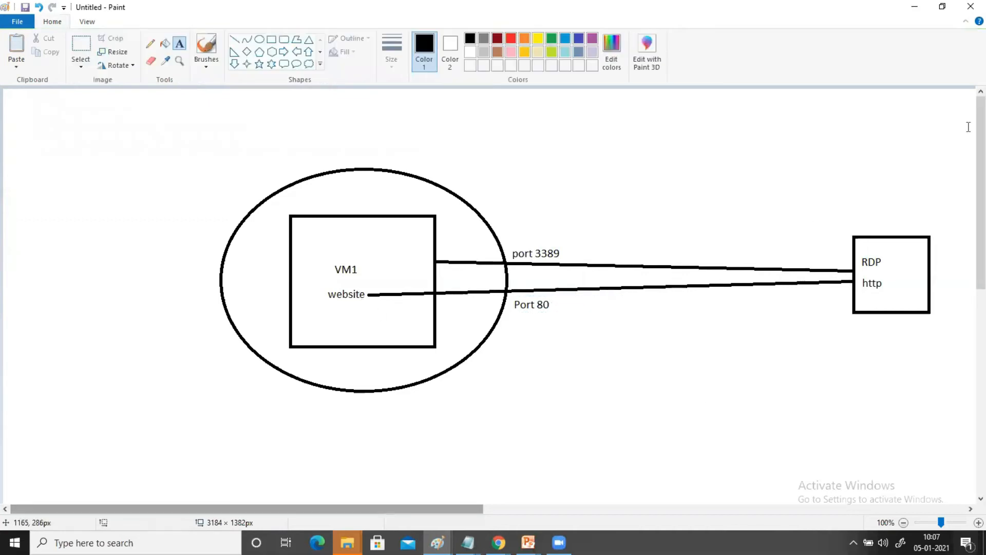
Switch back to the AWS launch wizard in the browser and set the RDP rule's source to Anywhere.
click(913, 6)
click(216, 189)
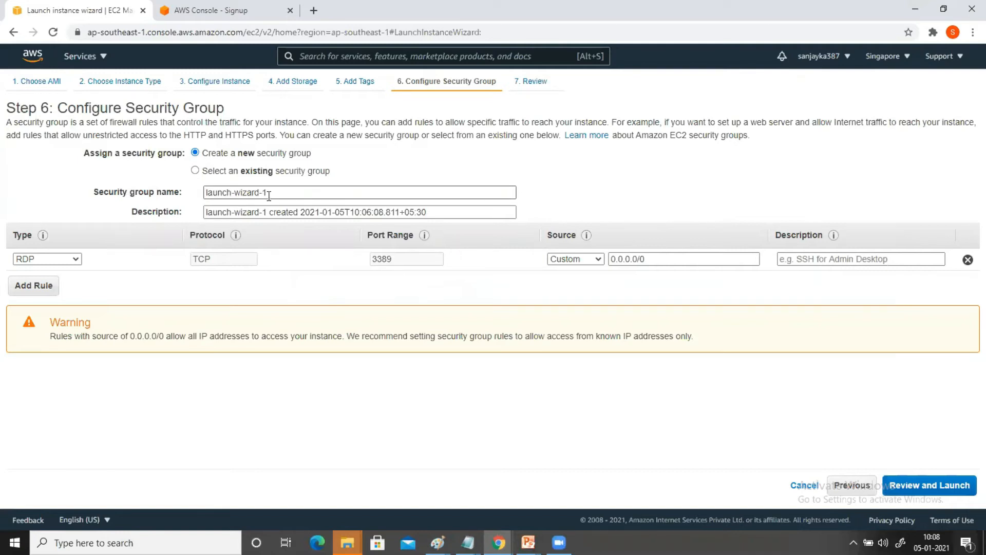
click(51, 261)
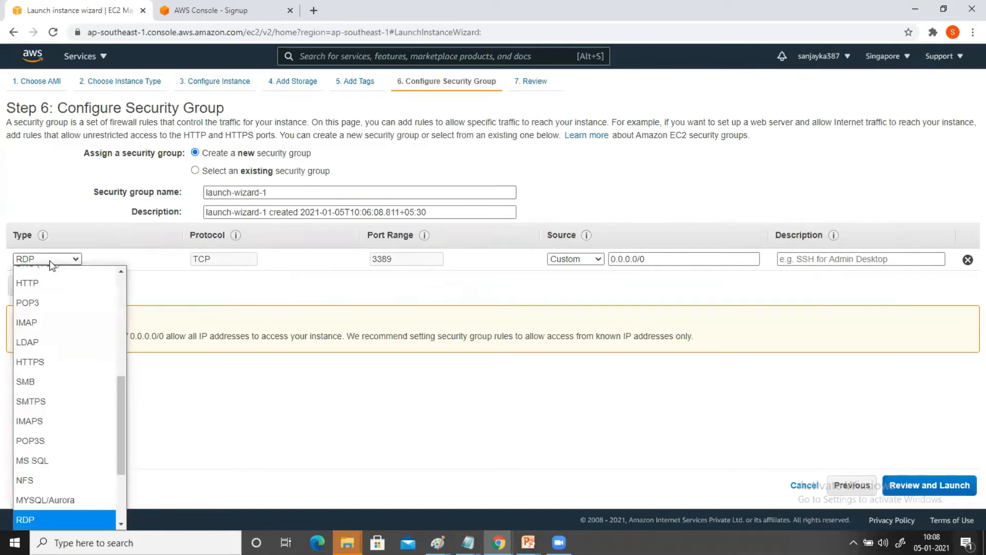
scroll(42, 278, up, 1)
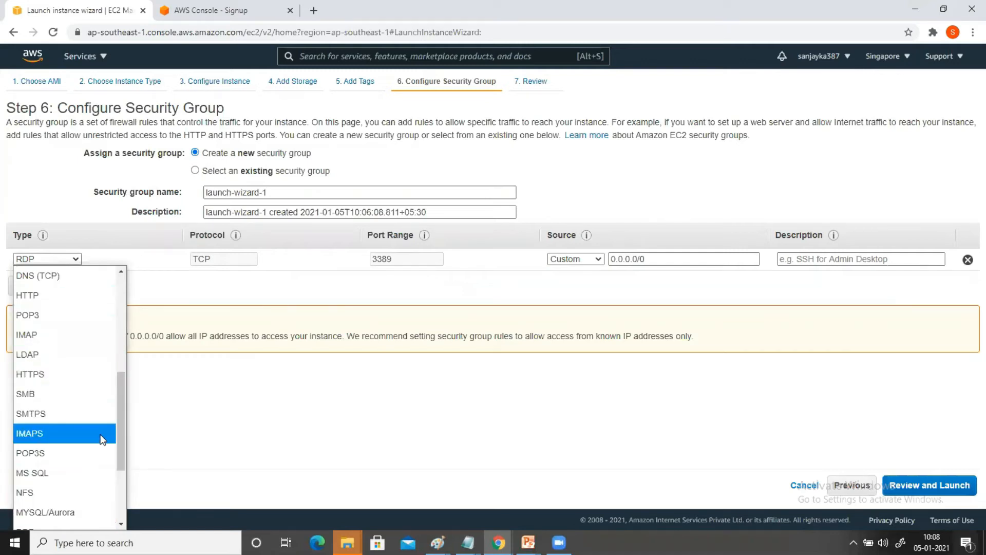
click(174, 350)
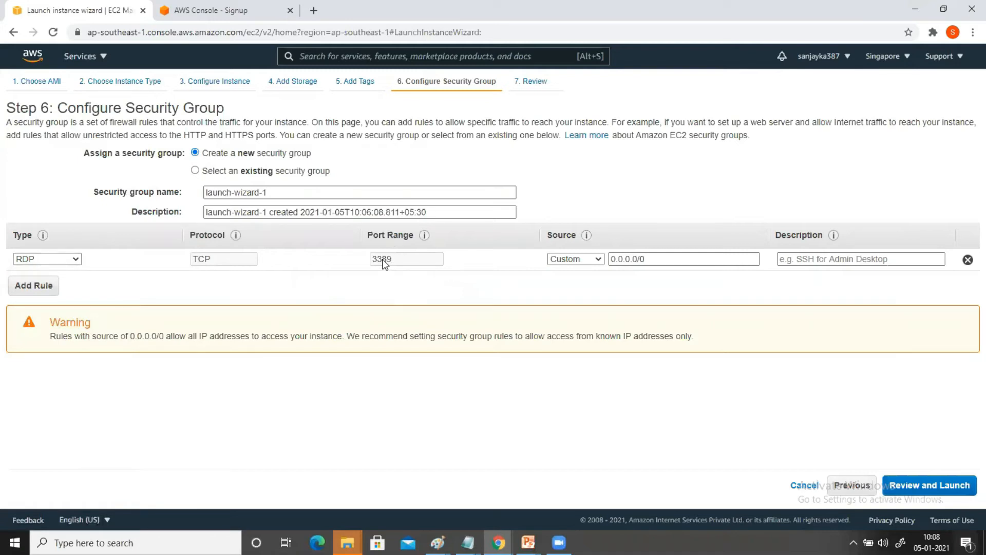
click(576, 260)
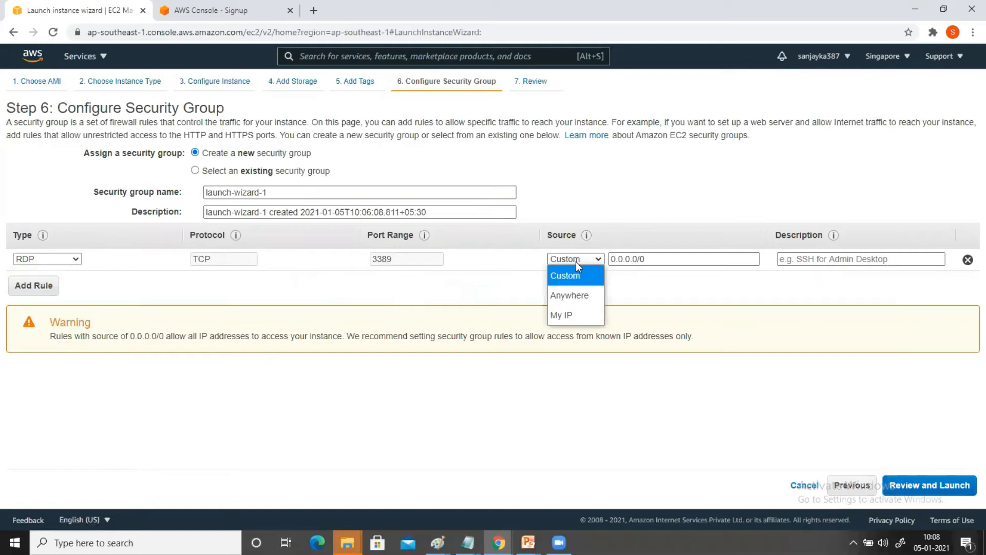
click(573, 296)
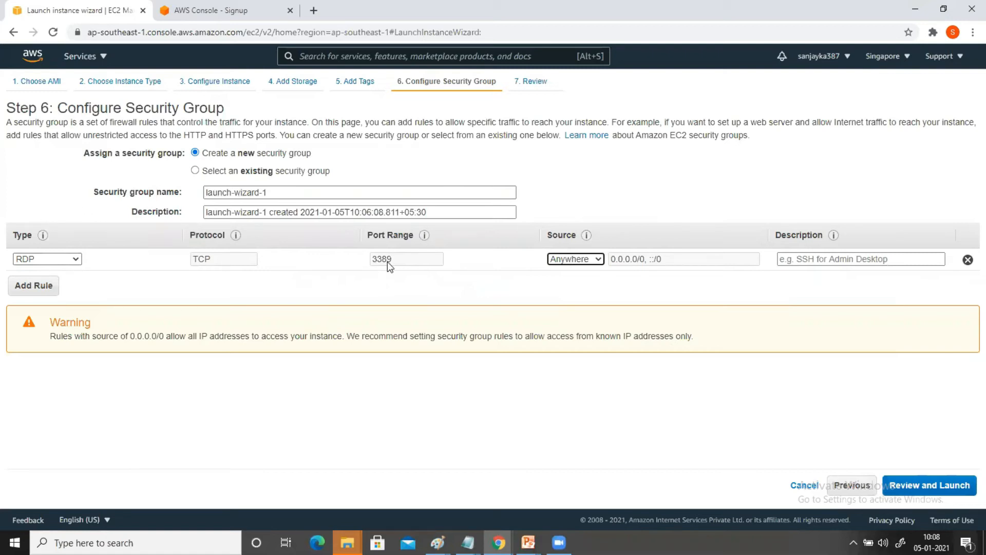
Add a second security group rule of type HTTP with its source set to Anywhere.
click(25, 280)
click(33, 282)
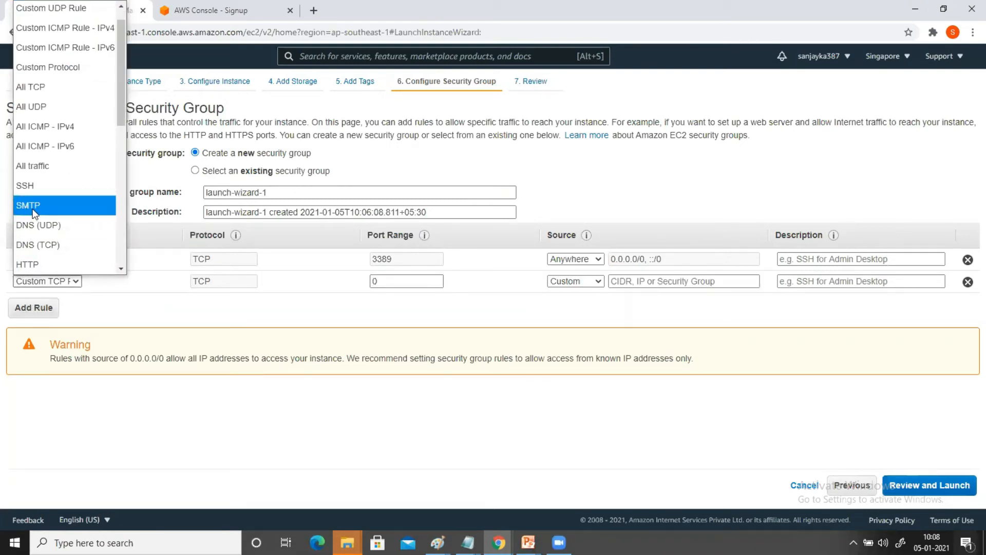
scroll(35, 211, down, 5)
scroll(35, 211, up, 3)
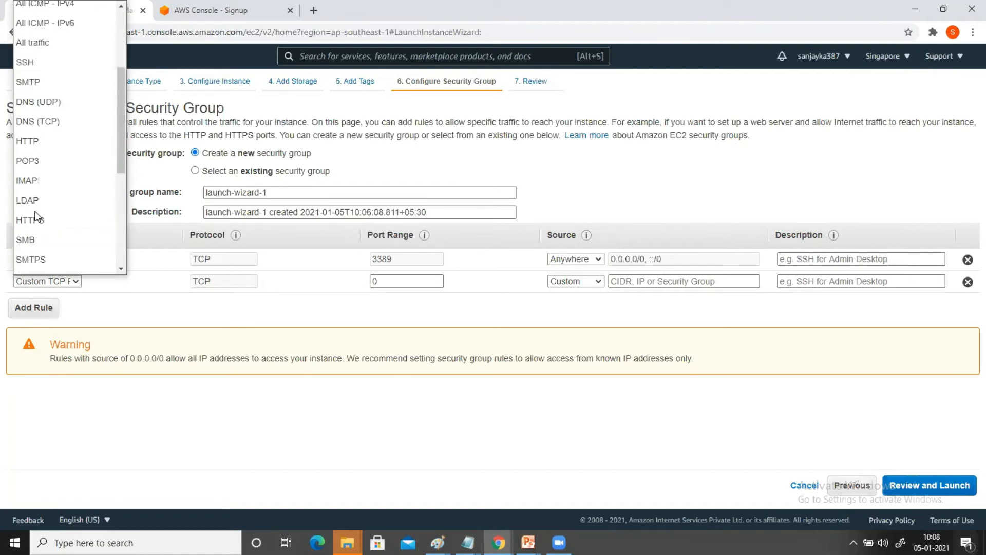
click(33, 144)
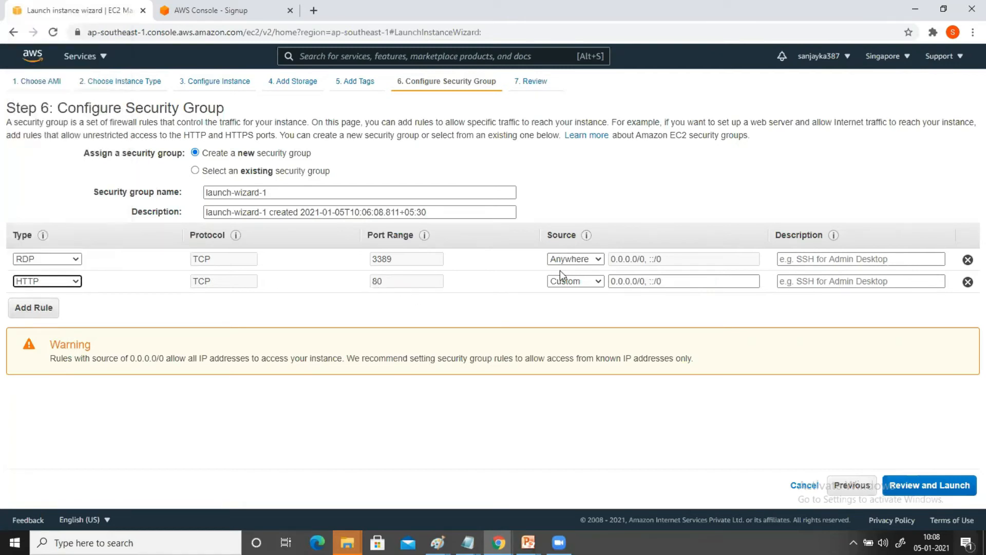
click(559, 284)
click(565, 317)
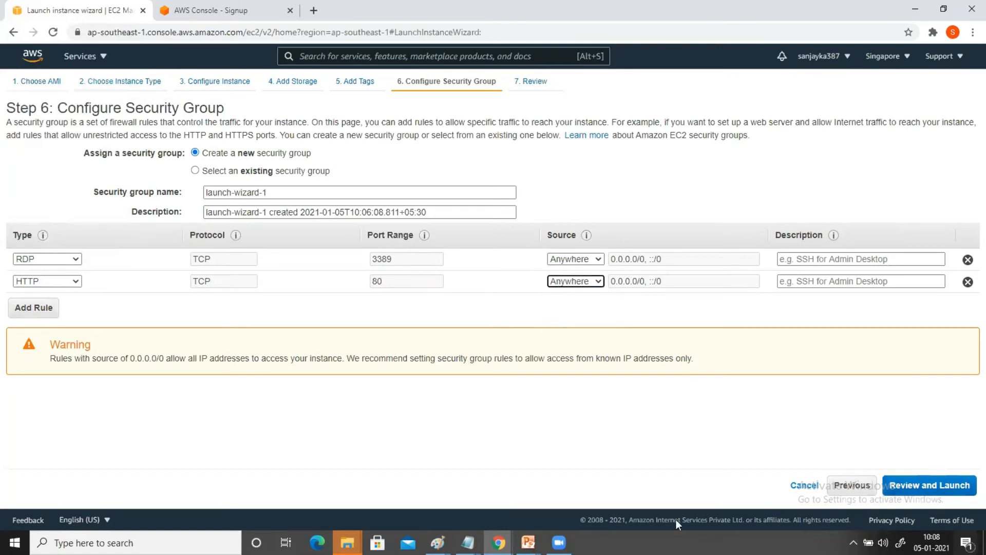
Bring up the Paint diagram of VM1 to examine its RDP and HTTP port connections, and return to the AWS launch wizard.
mouse_move(438, 543)
click(701, 498)
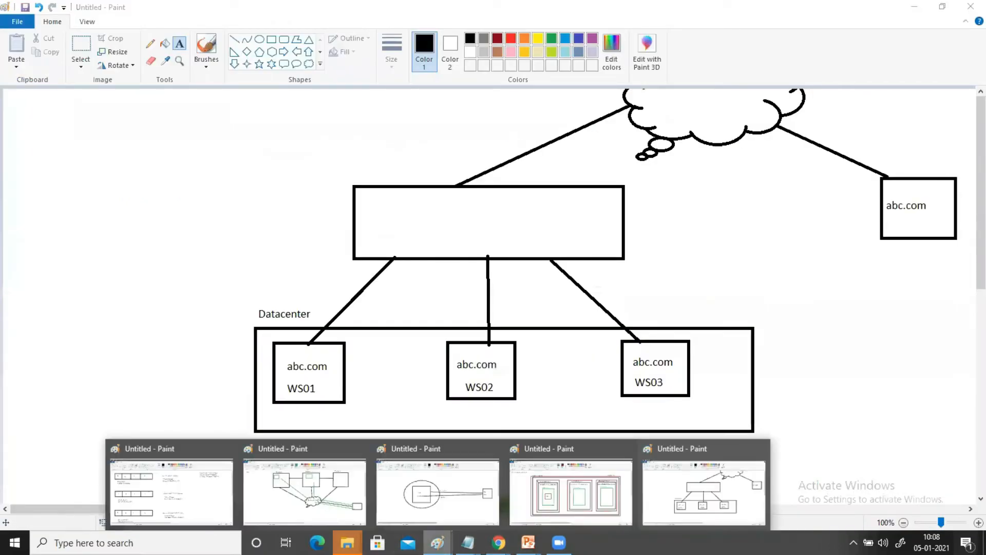
click(412, 495)
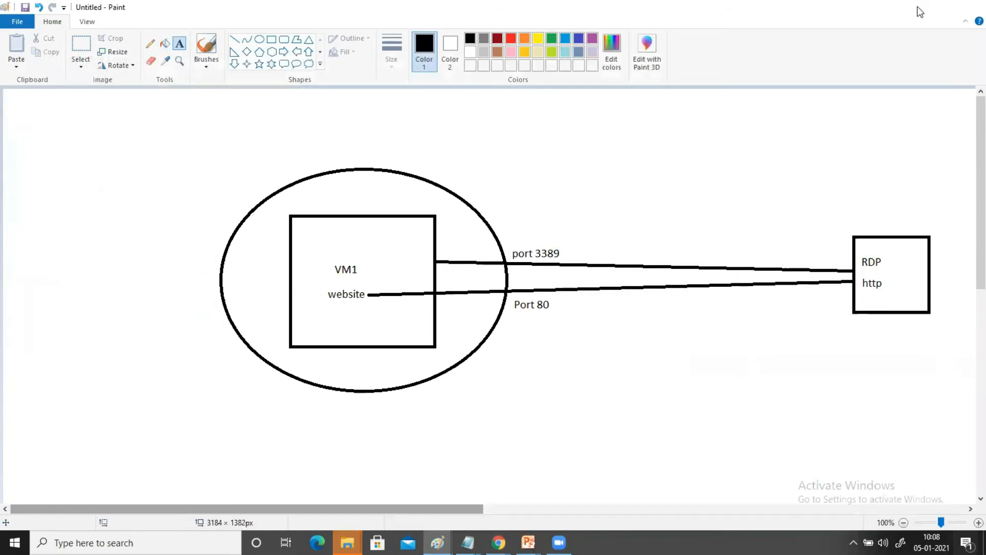
click(917, 9)
click(915, 8)
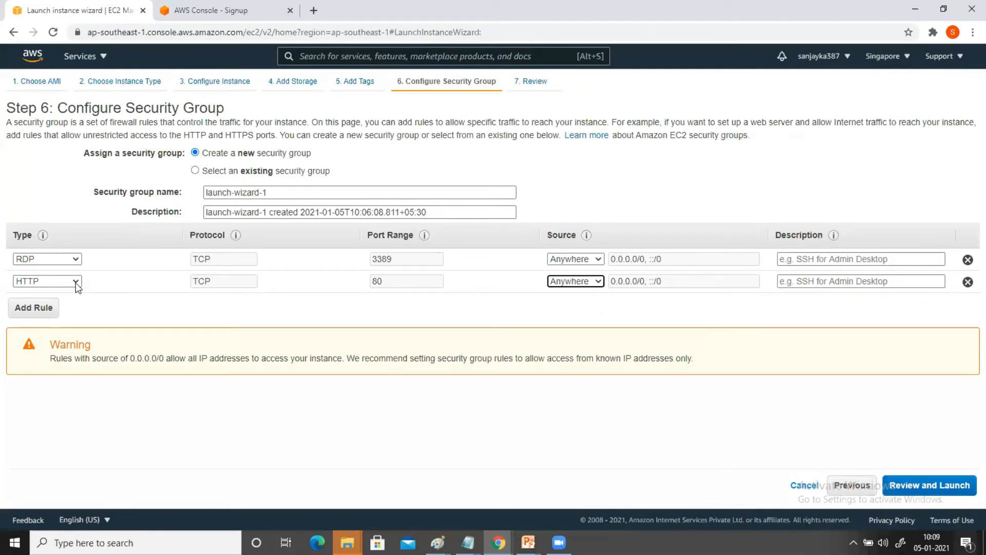
Remove the HTTP rule and change the remaining RDP rule's type to All traffic.
click(968, 282)
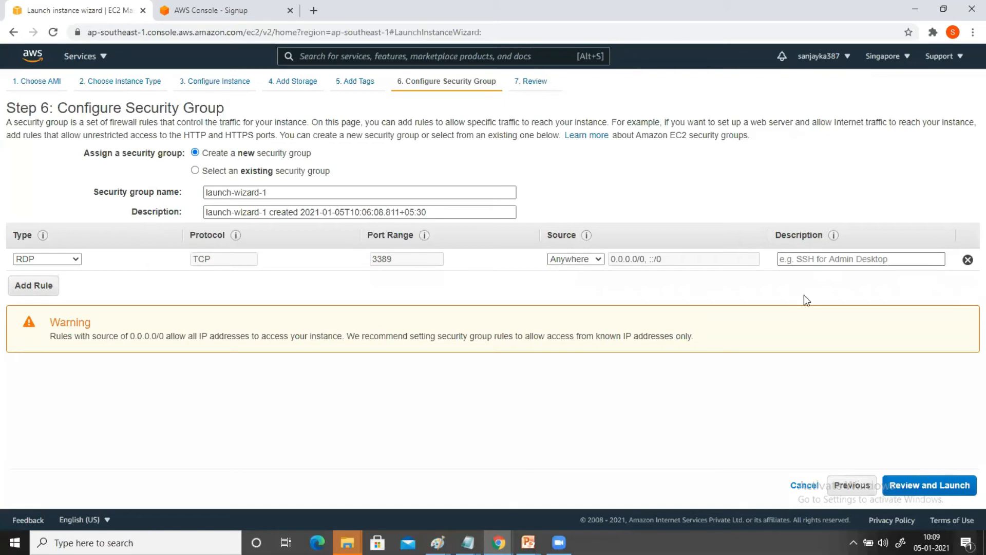
click(43, 259)
scroll(41, 334, up, 1)
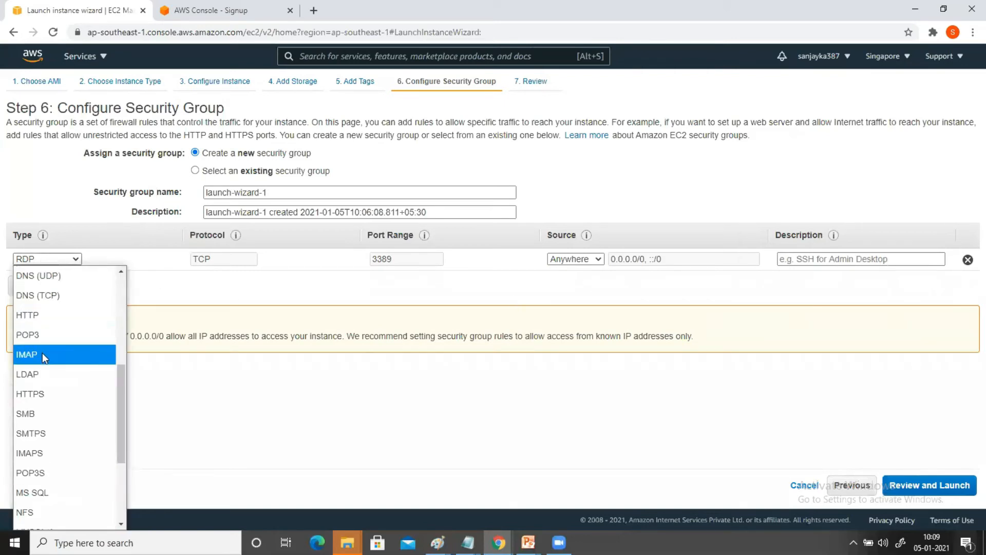
scroll(39, 359, down, 3)
scroll(72, 402, up, 5)
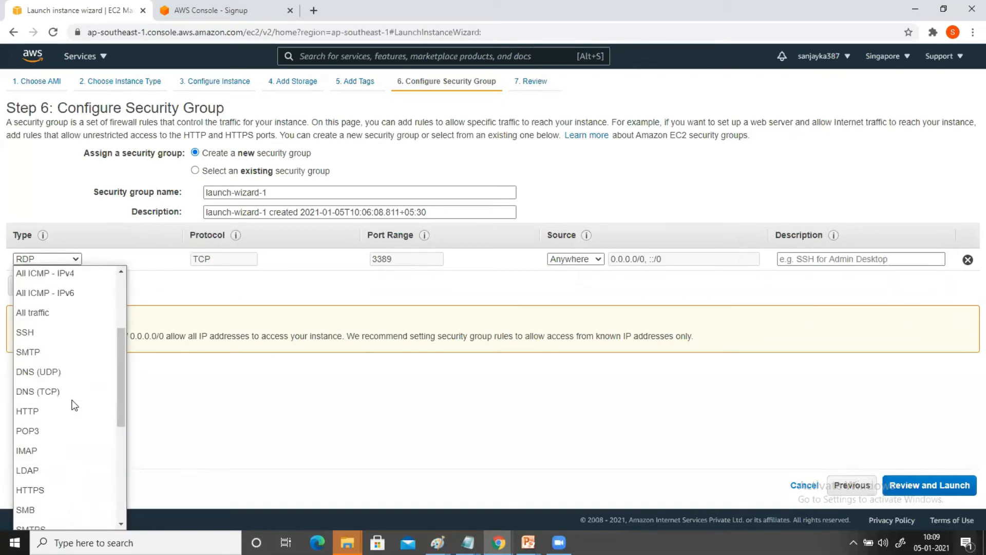
click(54, 316)
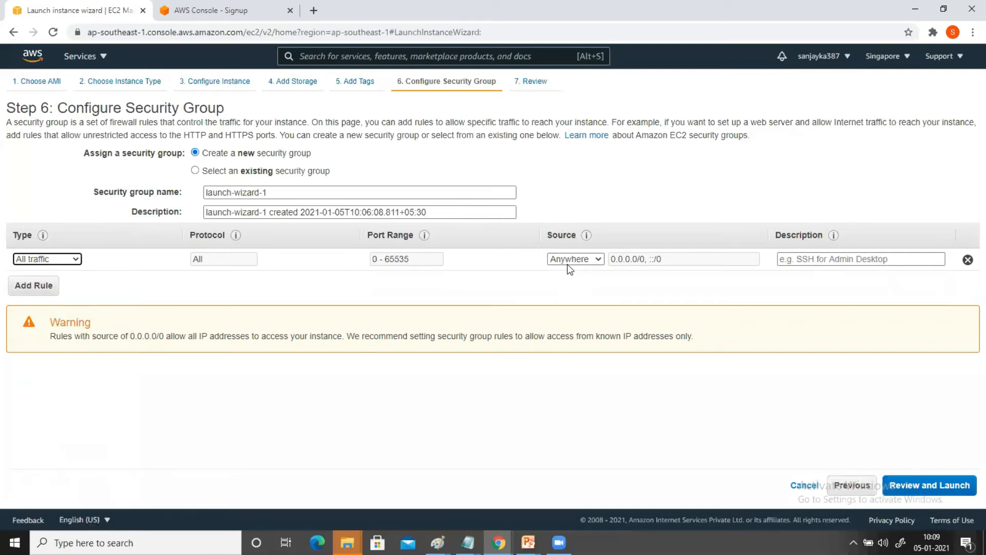
Proceed to the instance launch review, check the settings, and continue to the key pair selection.
click(929, 488)
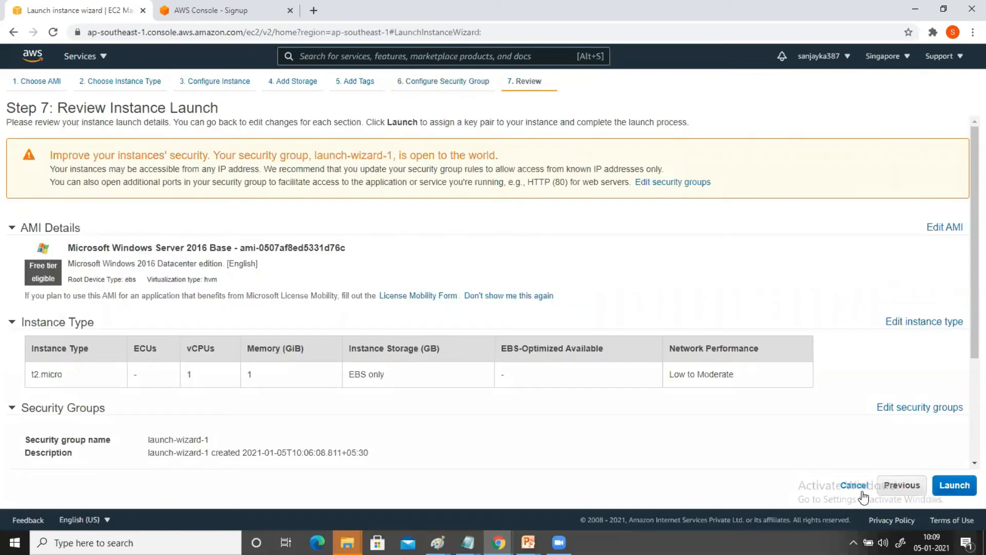
scroll(511, 390, down, 3)
click(954, 484)
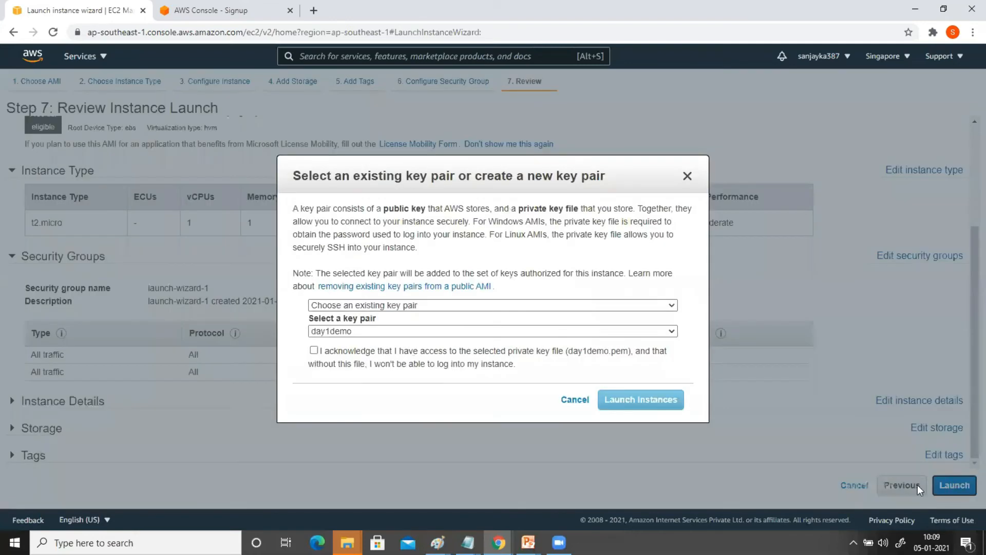
drag(398, 175, 401, 117)
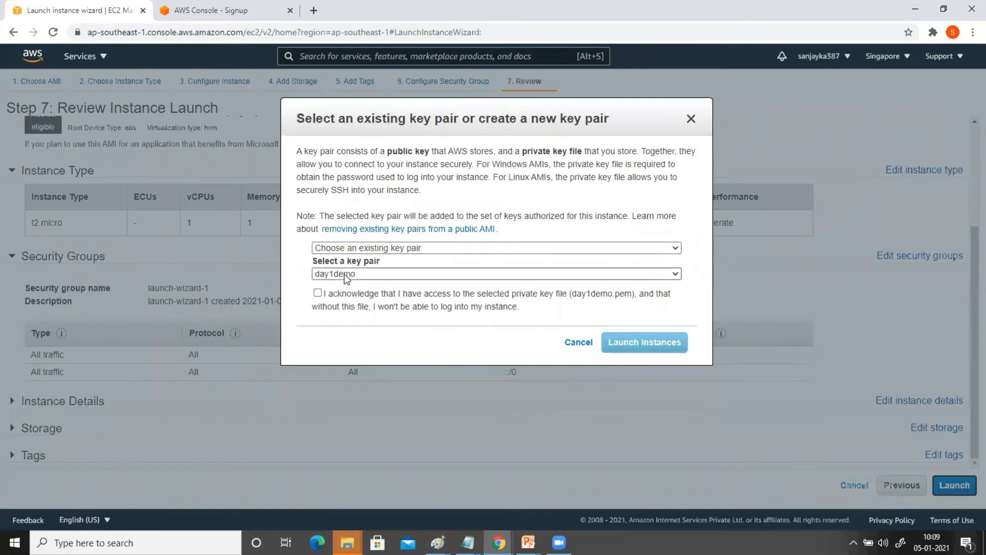
Create a new key pair, enter its name, download the private key file, and launch the instance.
click(347, 249)
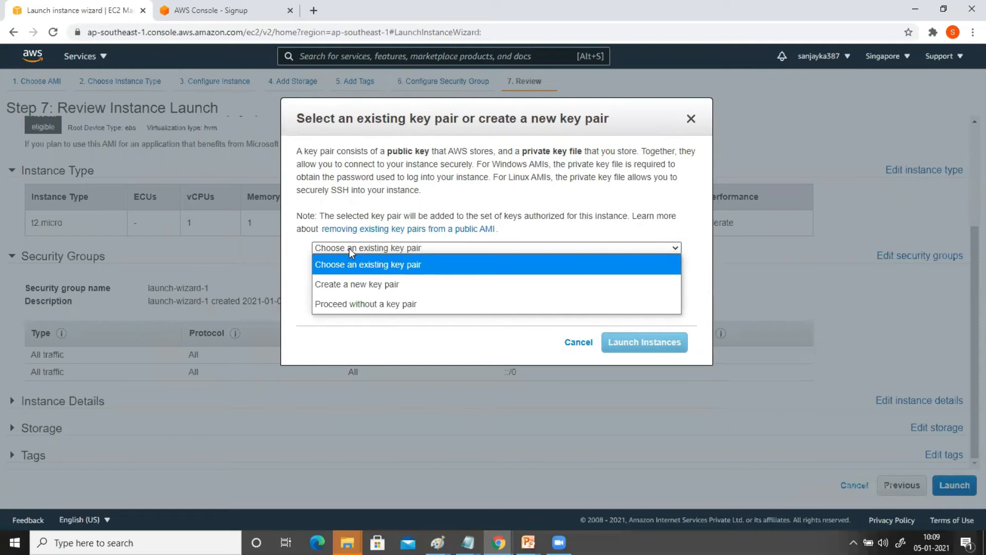
click(376, 284)
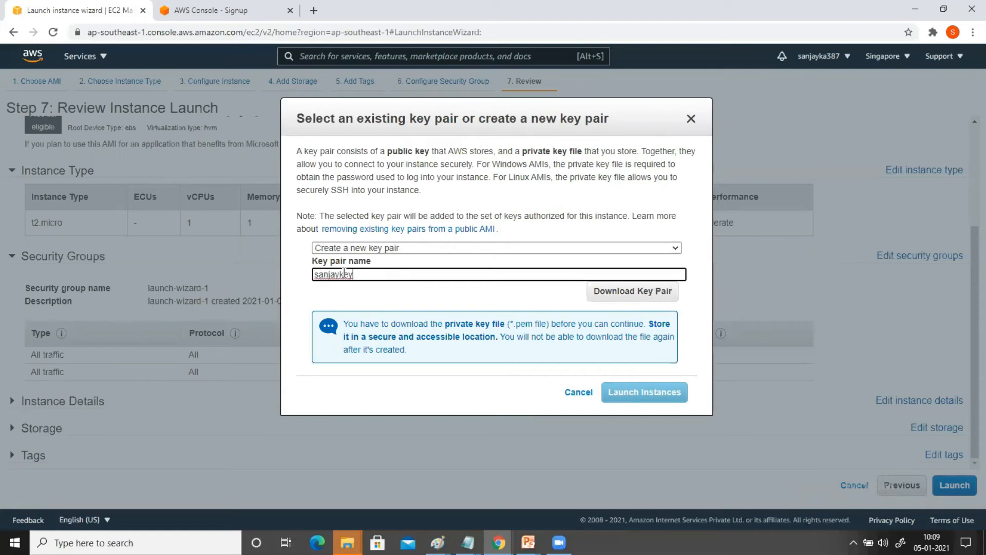
click(433, 301)
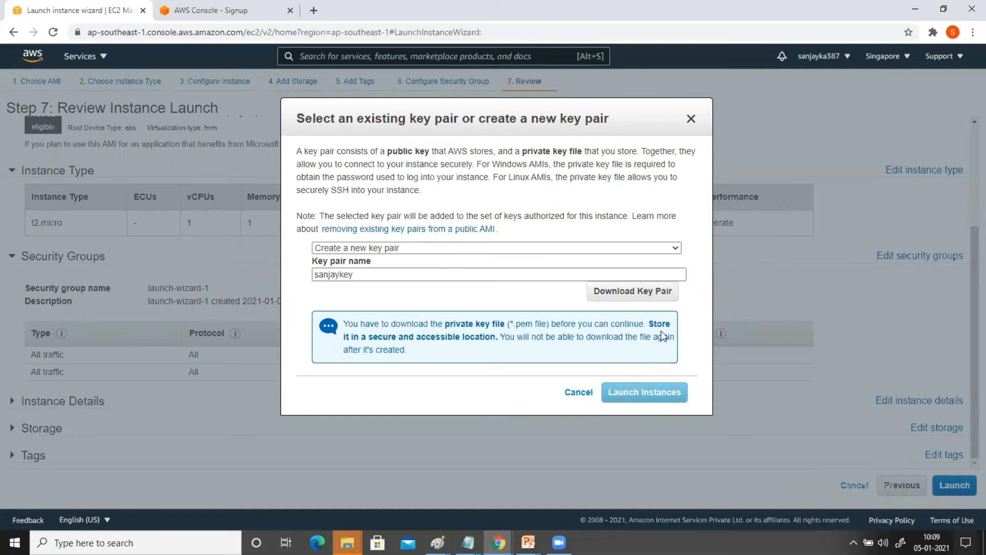
click(641, 297)
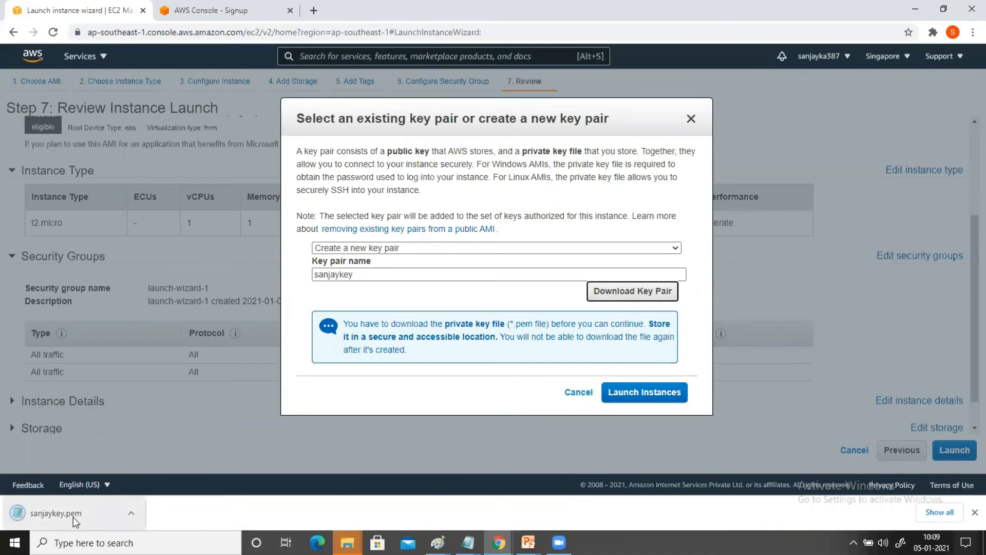
click(646, 394)
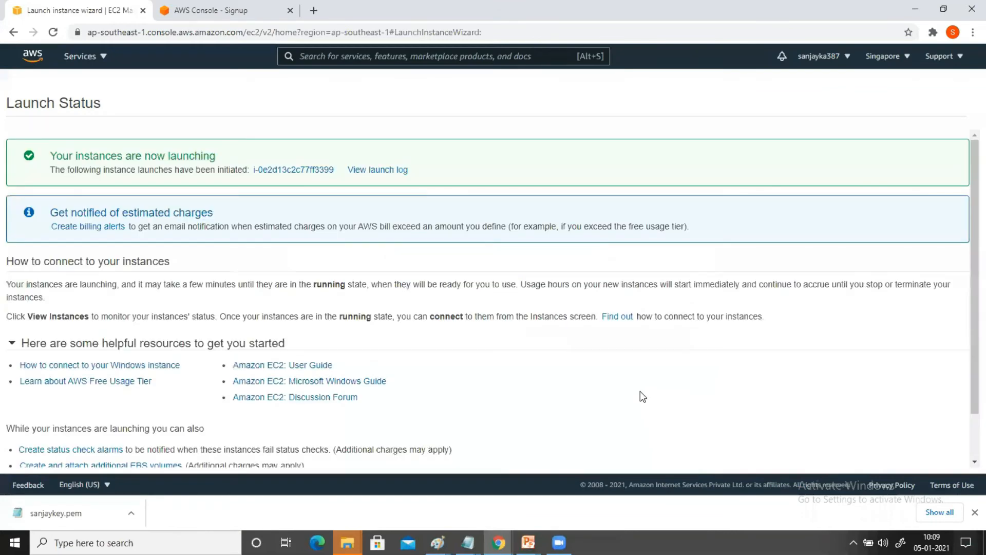
Open the Instances list from the launch status page and select VM1 to show its details.
scroll(640, 390, down, 1)
click(910, 455)
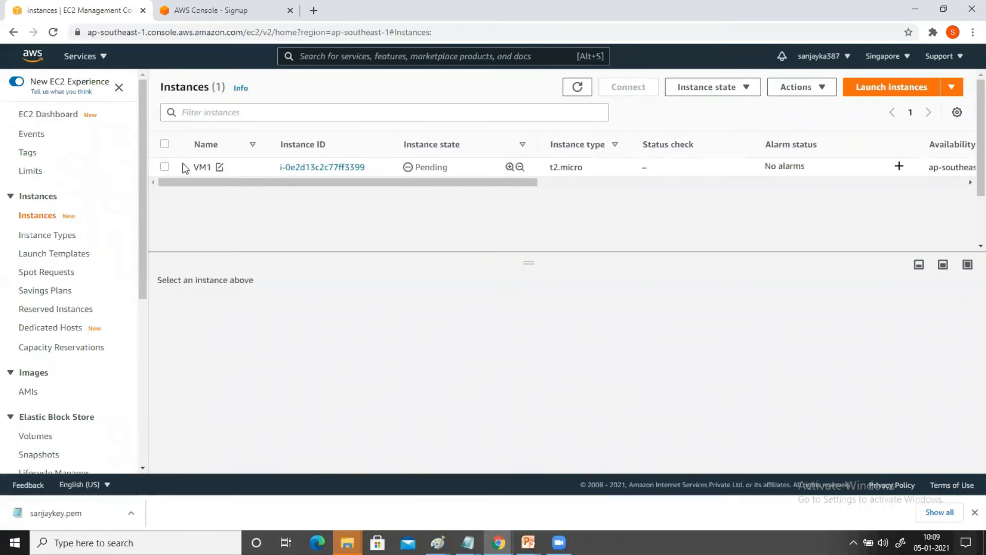
click(165, 167)
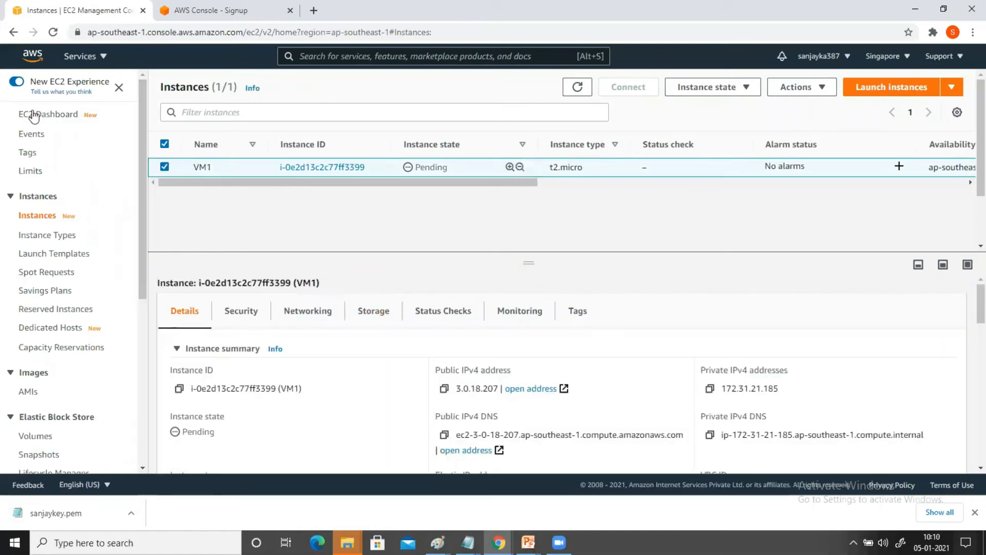
Open the VPC service, show the list of your VPCs, and select the only VPC to display its details.
click(77, 57)
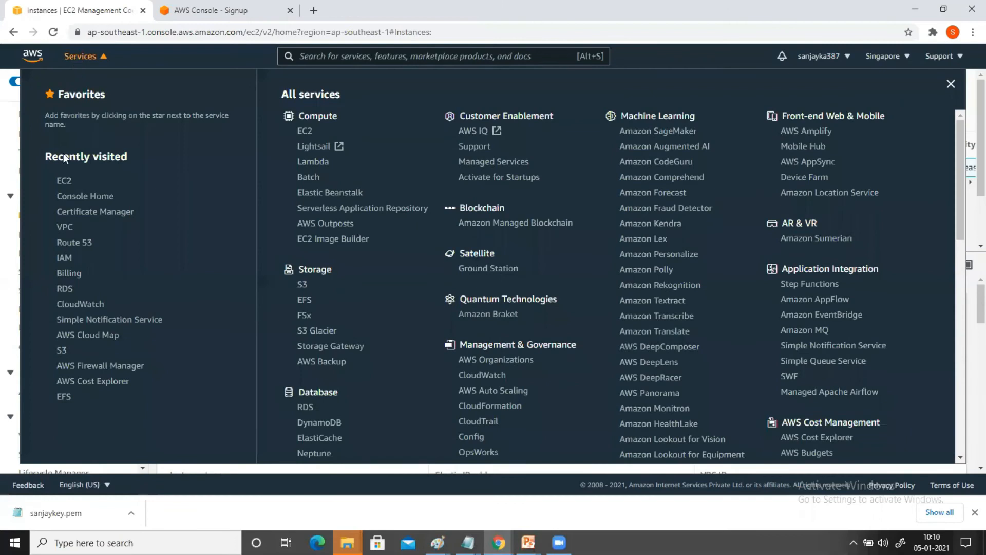
click(65, 227)
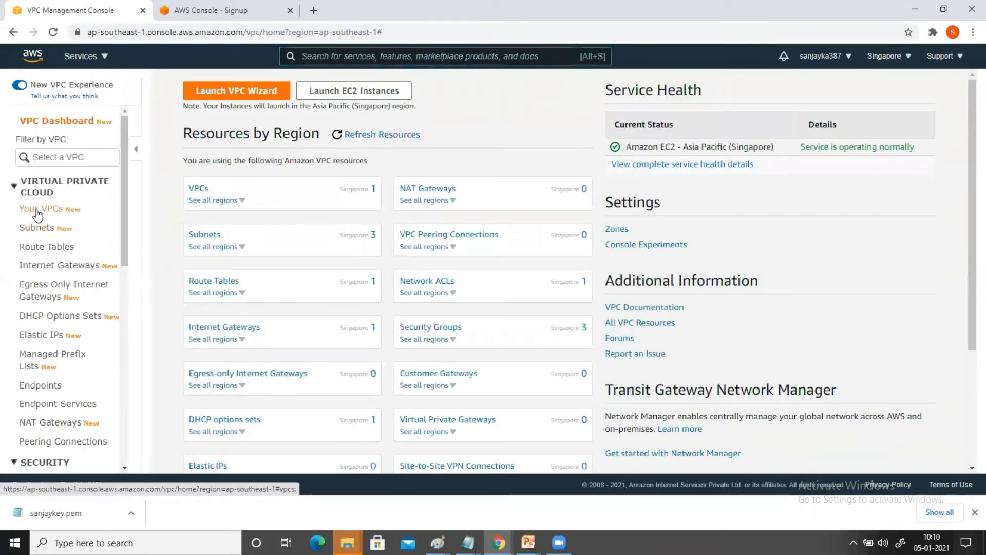
click(37, 209)
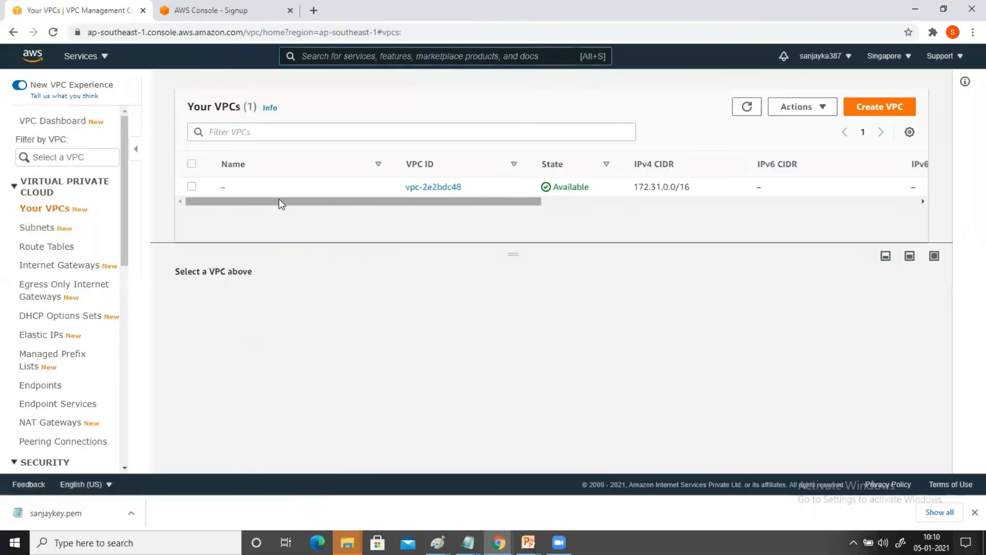
click(191, 187)
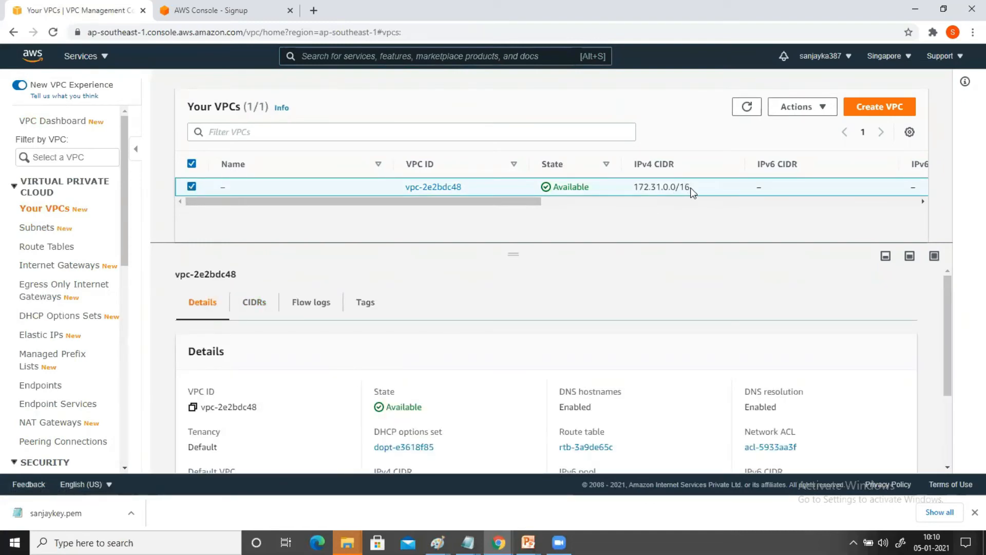
Copy the selected VPC's IPv4 CIDR, 172.31.0.0/16.
drag(690, 187, 638, 189)
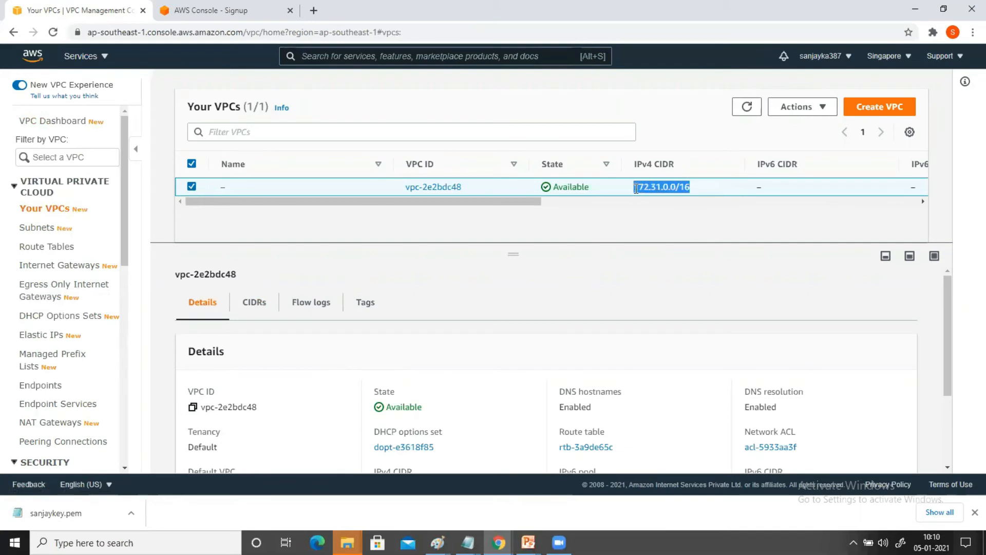
right_click(638, 187)
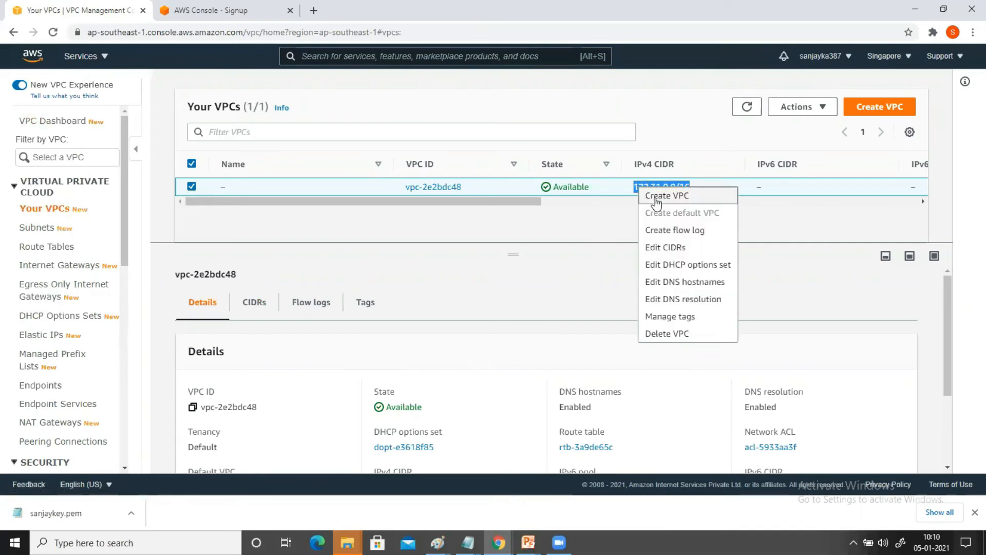
click(591, 216)
drag(690, 187, 622, 189)
key(ctrl+c)
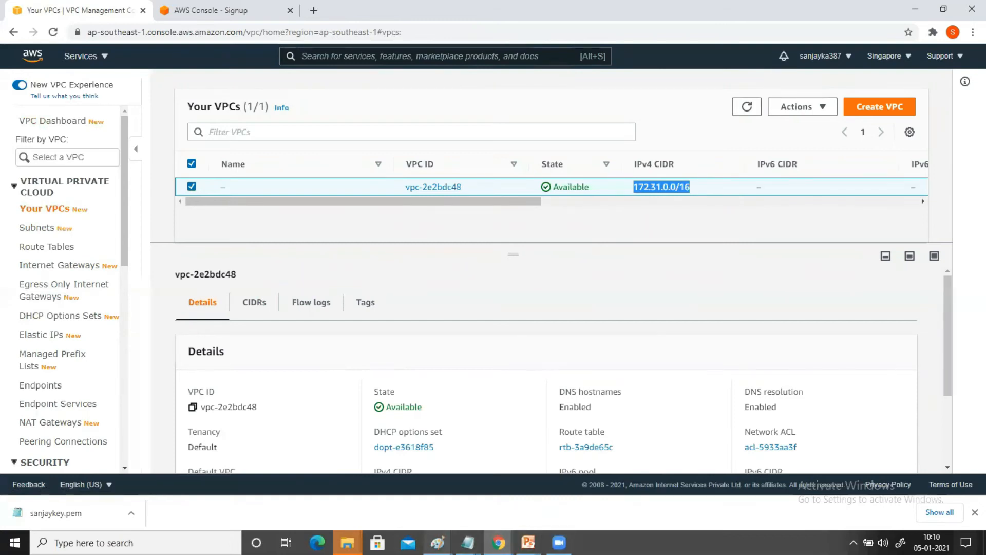
Switch to Paint and extend the "Dafault VPC" label with ": 172.31.0.0/16" as dark red text.
click(437, 542)
click(588, 501)
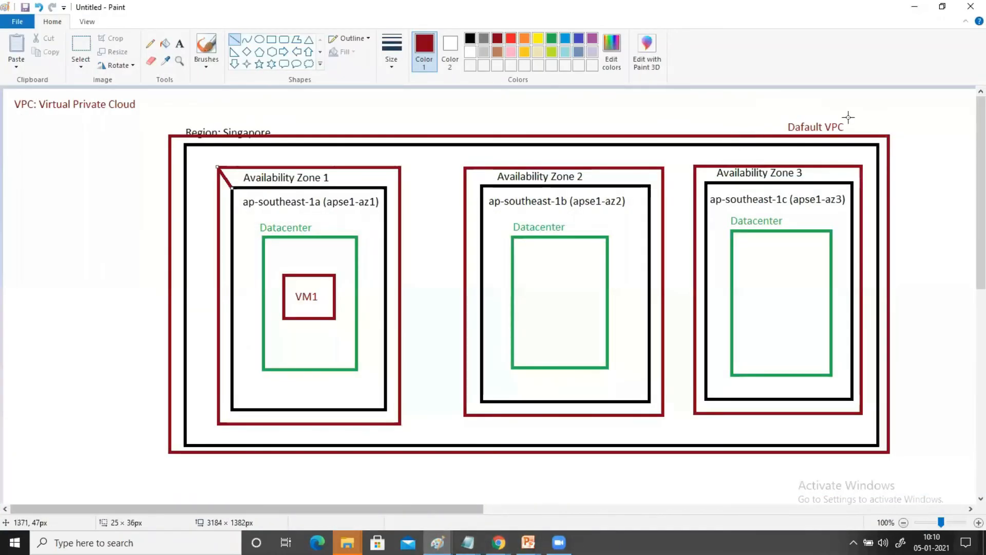
click(180, 44)
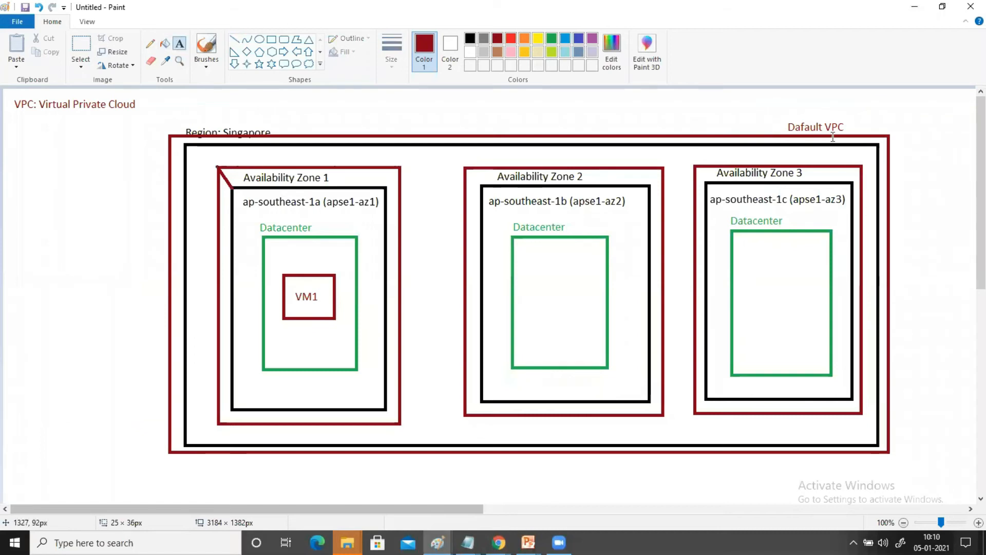
click(843, 118)
text(:)
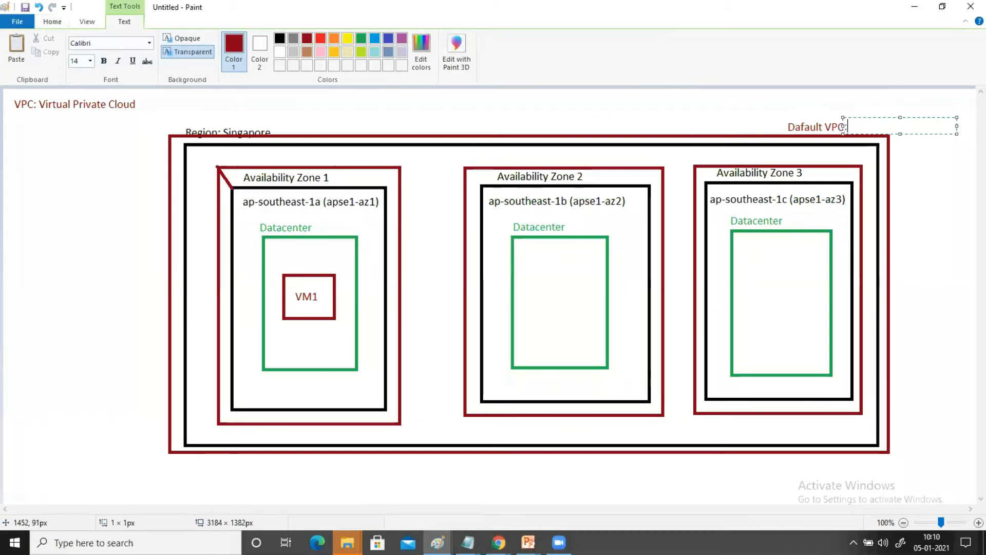
key(ctrl+v)
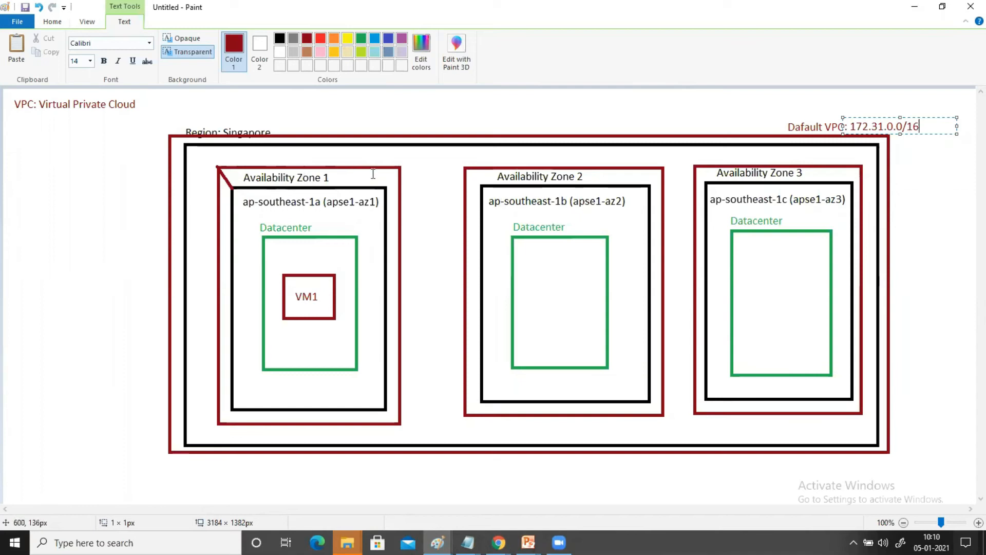
Switch to the AWS console in Chrome, open the Subnets list, and compare each subnet's IPv4 CIDR with its Availability Zone.
click(498, 542)
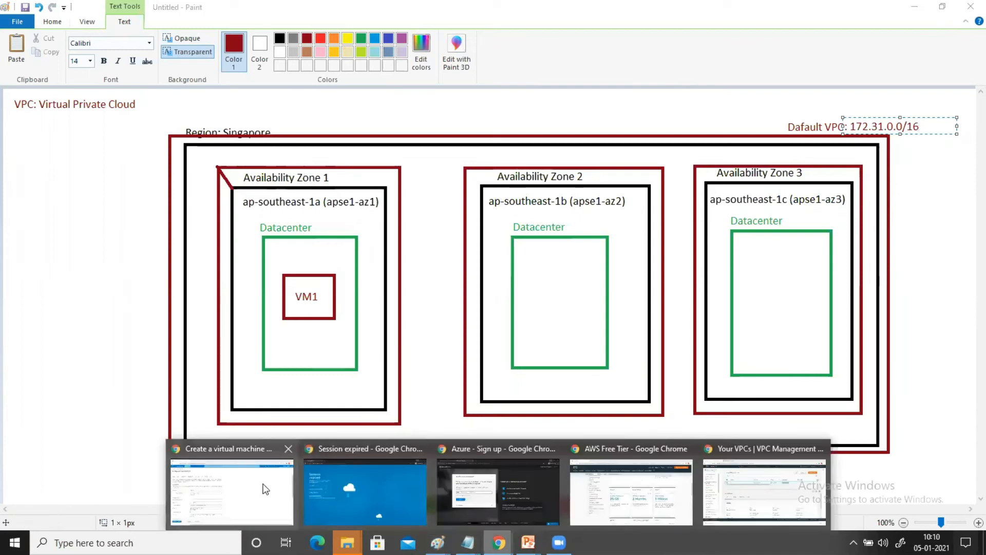
click(764, 492)
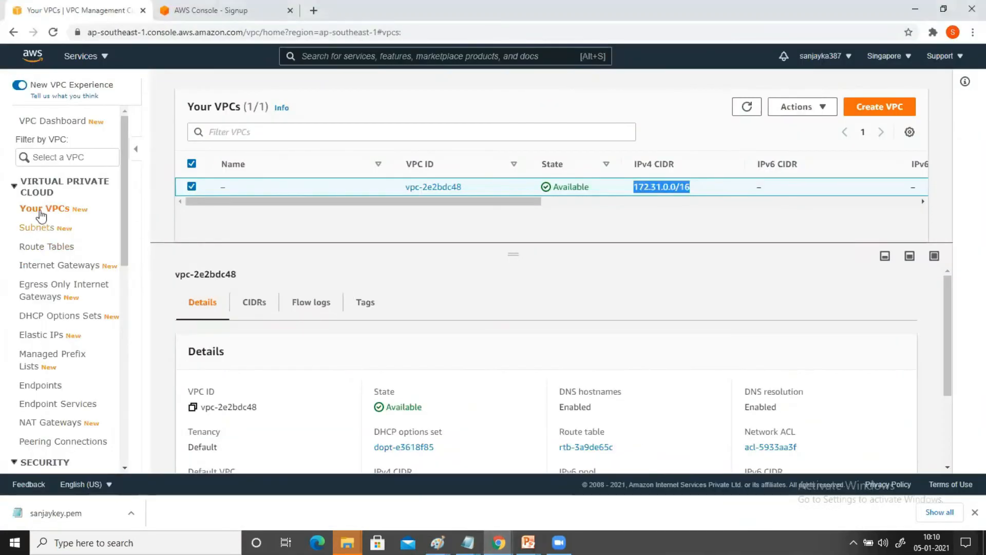
click(37, 230)
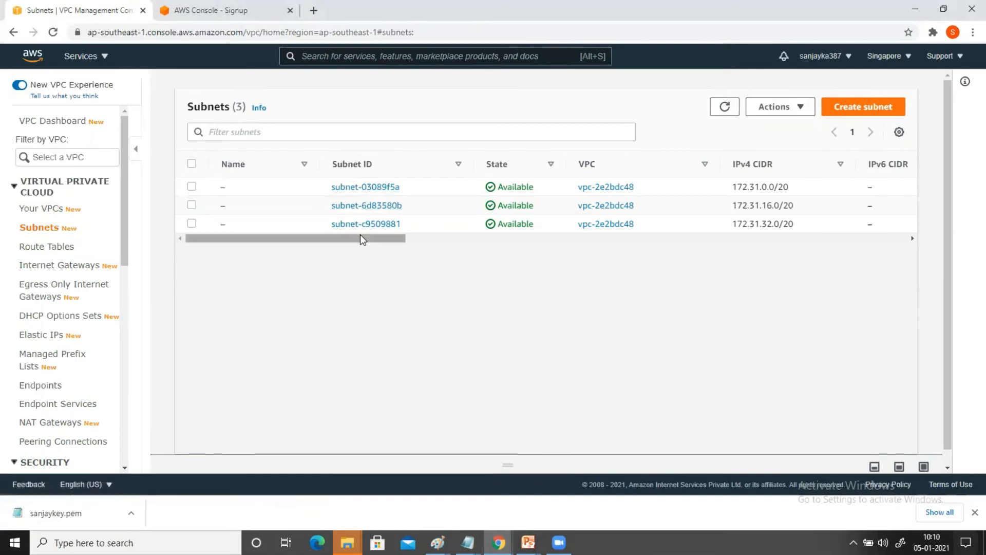
drag(360, 234, 469, 247)
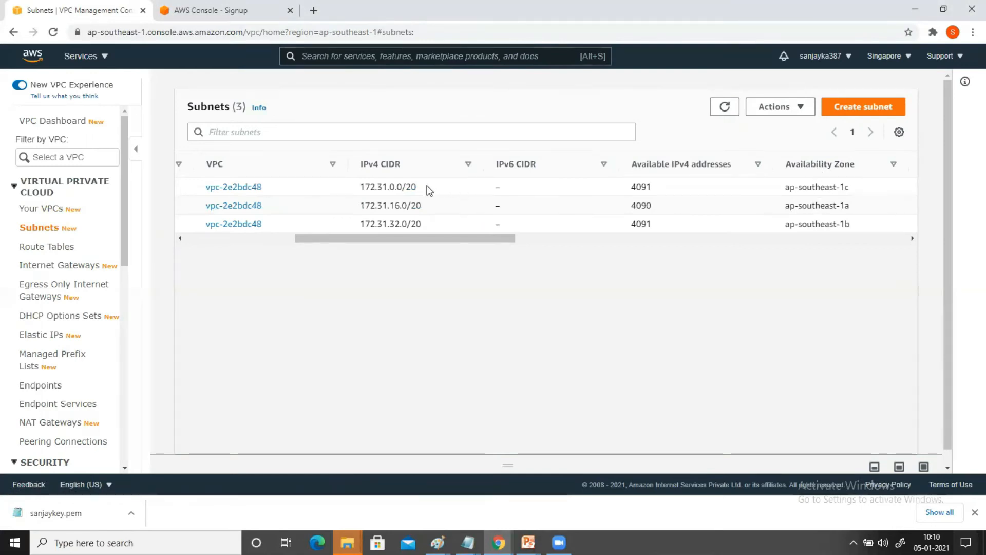
drag(418, 242, 398, 237)
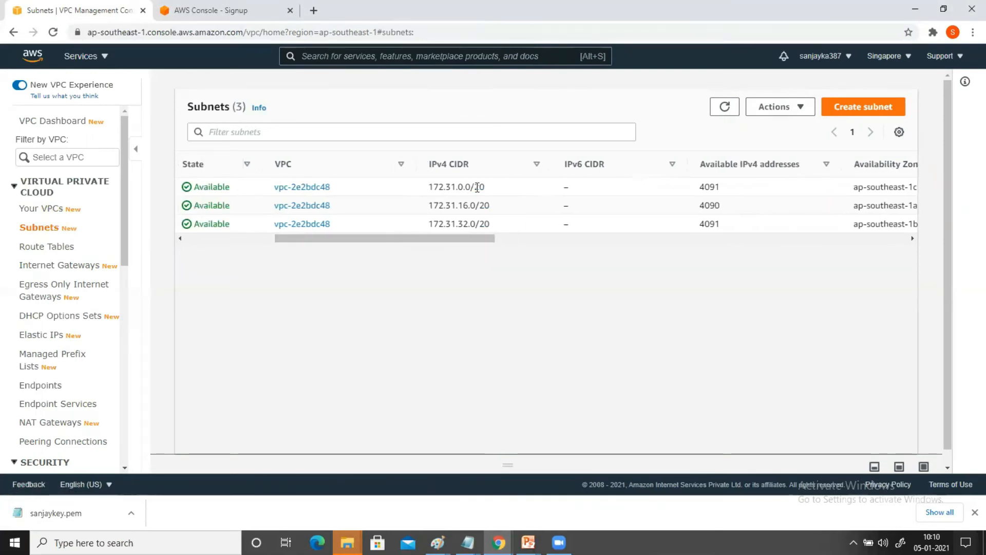
drag(392, 237, 341, 242)
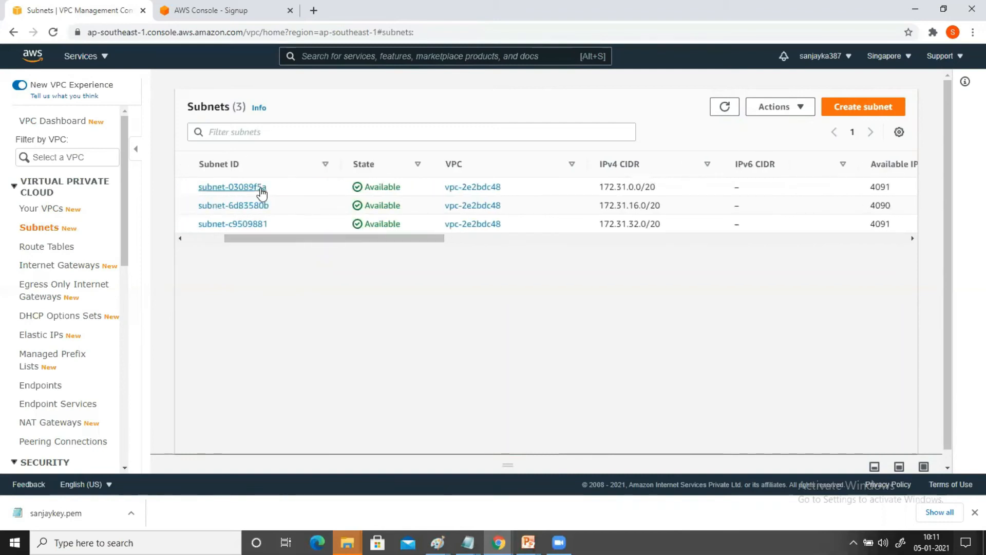
drag(434, 239, 586, 245)
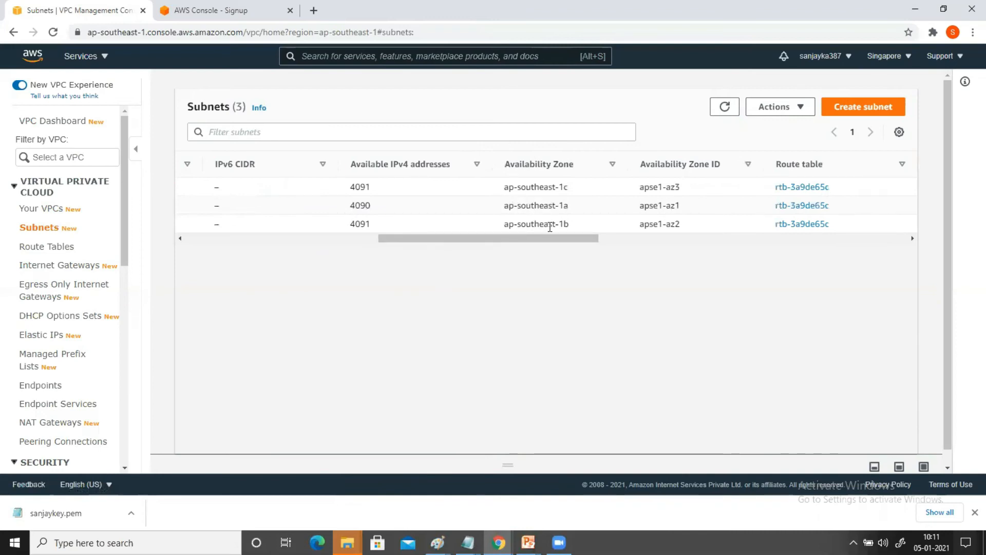
Copy the IPv4 CIDR 172.31.16.0/20 of the subnet in ap-southeast-1a.
drag(538, 237, 464, 237)
drag(391, 206, 327, 205)
right_click(332, 206)
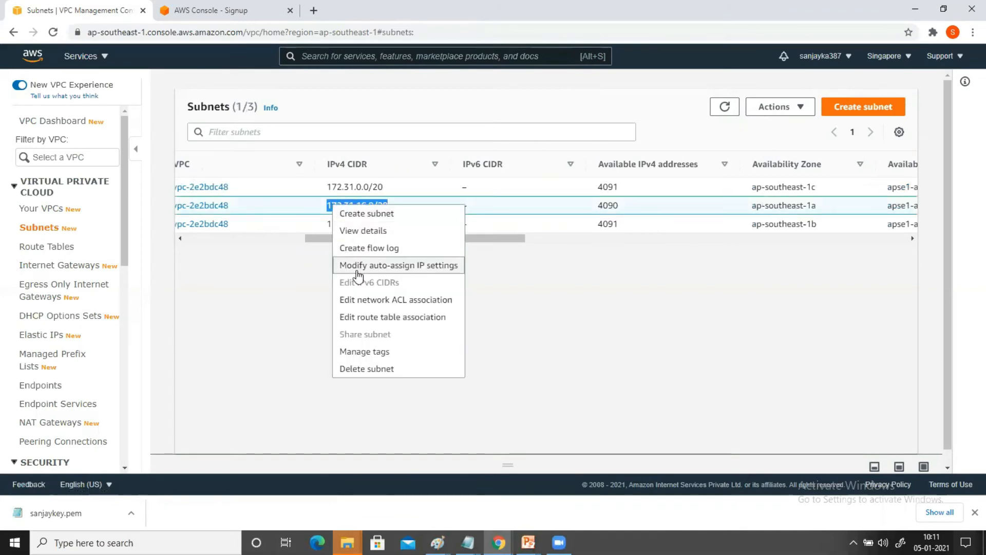
click(500, 282)
drag(393, 206, 328, 207)
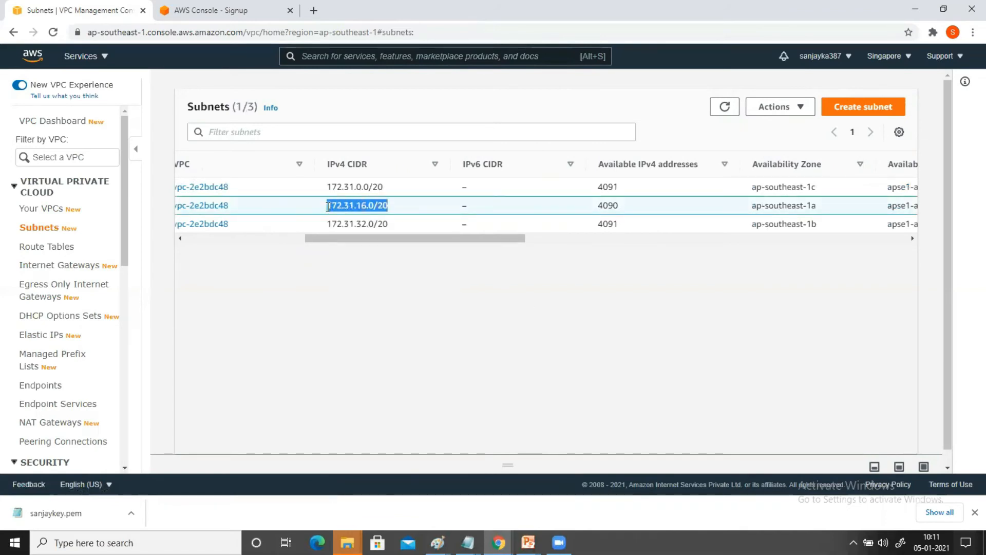
Switch to Paint and add the text 172.31.16.0/20 above the Availability Zone 1 box.
click(438, 542)
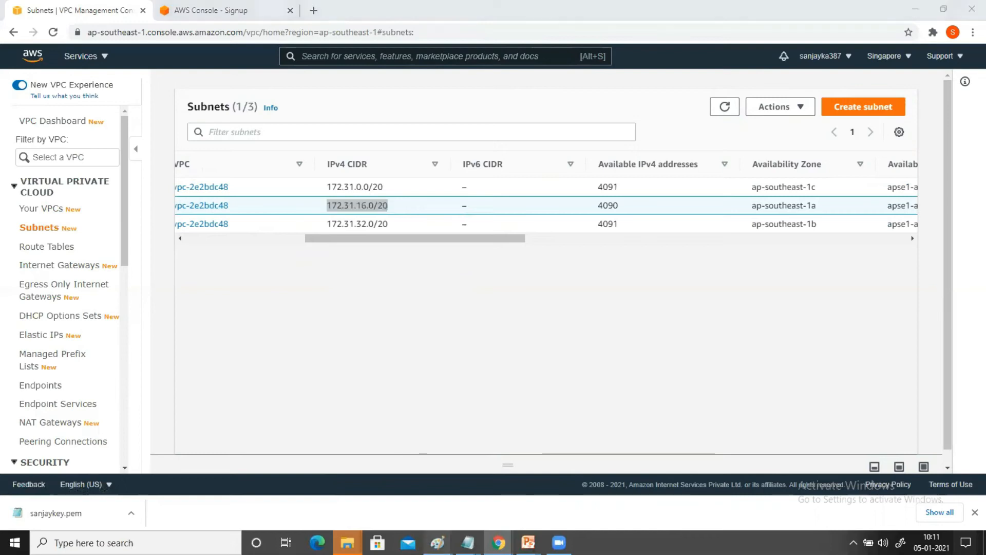
click(586, 505)
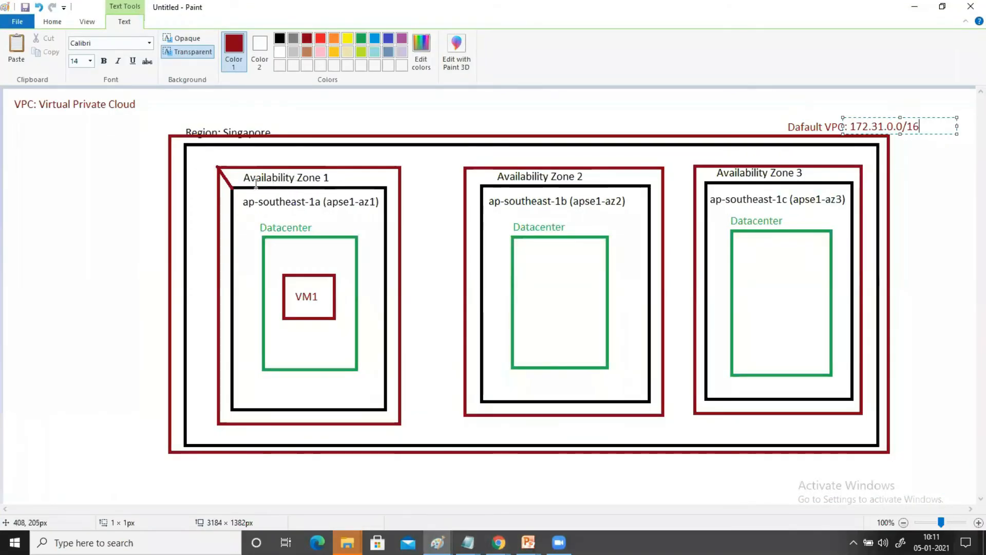
click(245, 158)
click(244, 157)
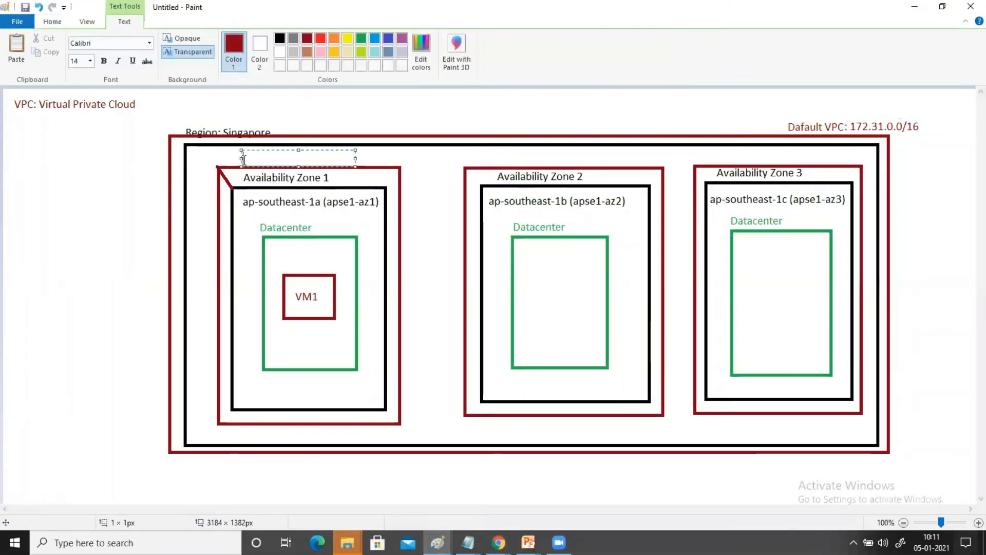
key(ctrl+v)
click(432, 287)
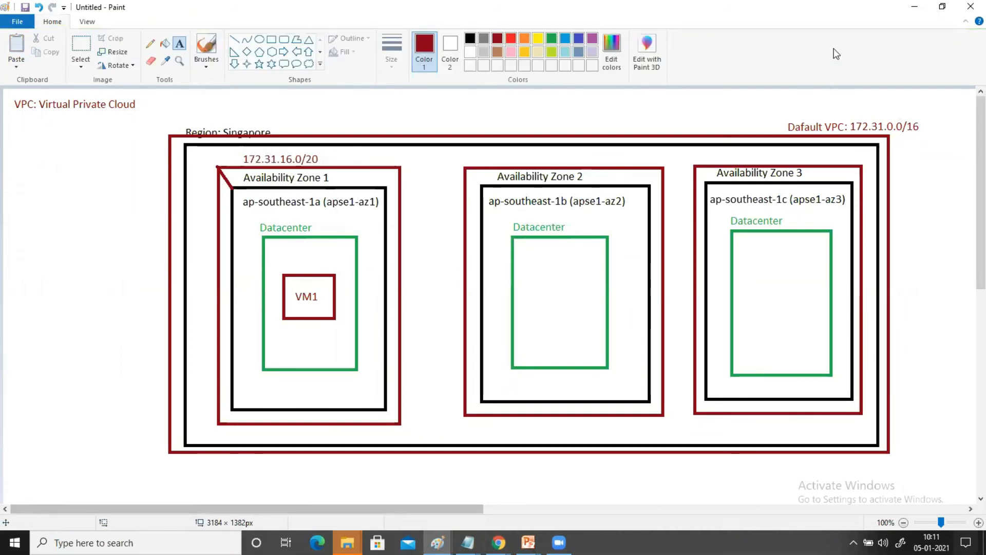
Copy the ap-southeast-1b subnet's CIDR 172.31.32.0/20 from the AWS console and add it above the Availability Zone 2 box in Paint.
click(908, 11)
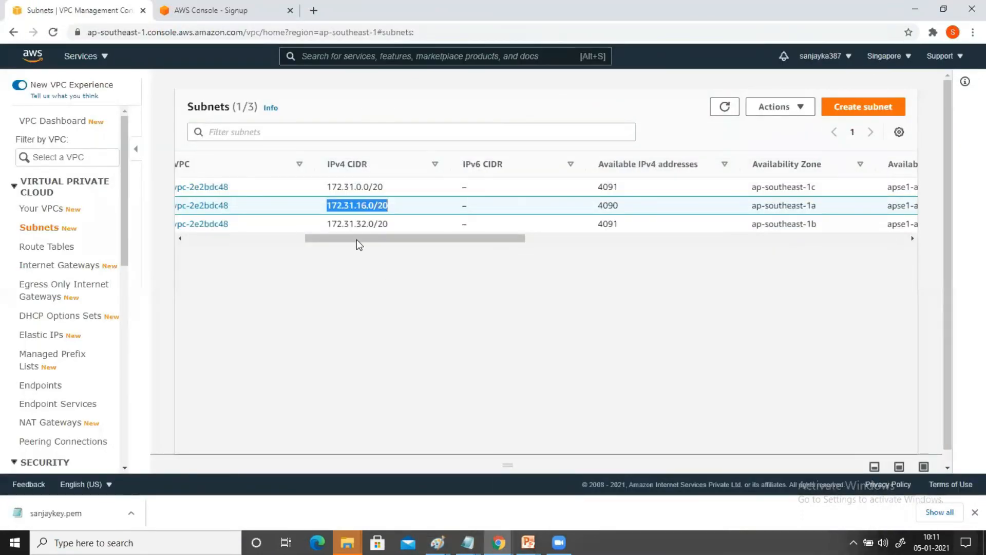
drag(322, 224, 263, 221)
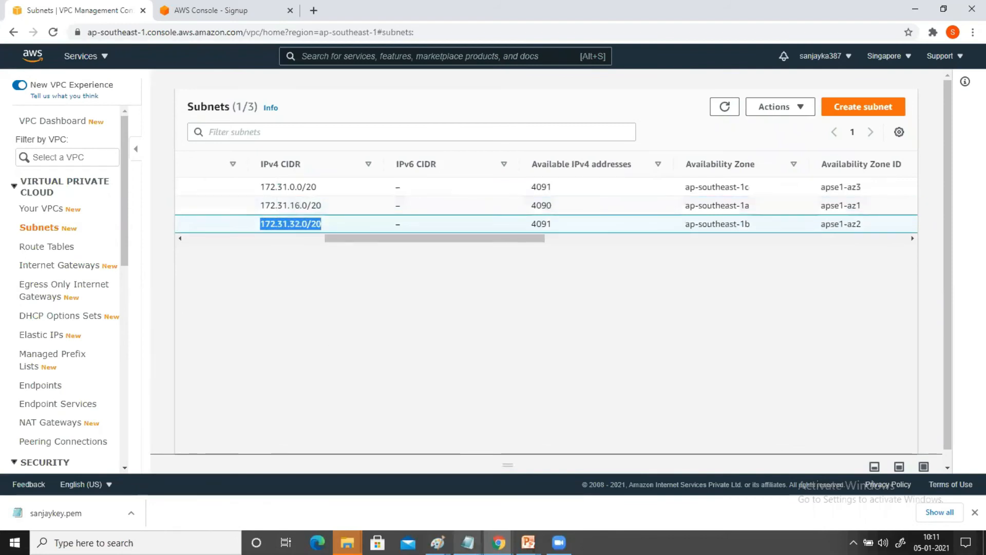
click(437, 542)
click(572, 494)
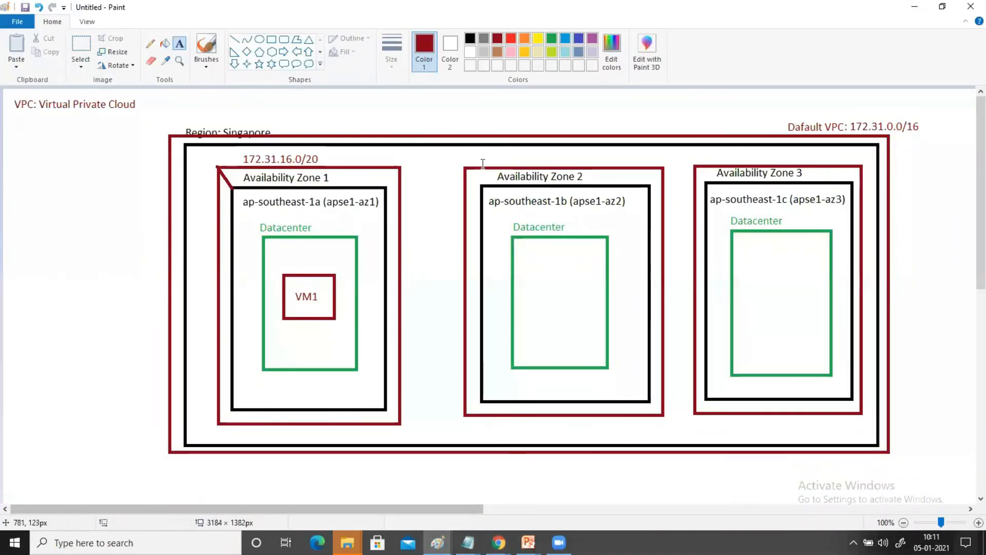
click(479, 159)
key(ctrl+v)
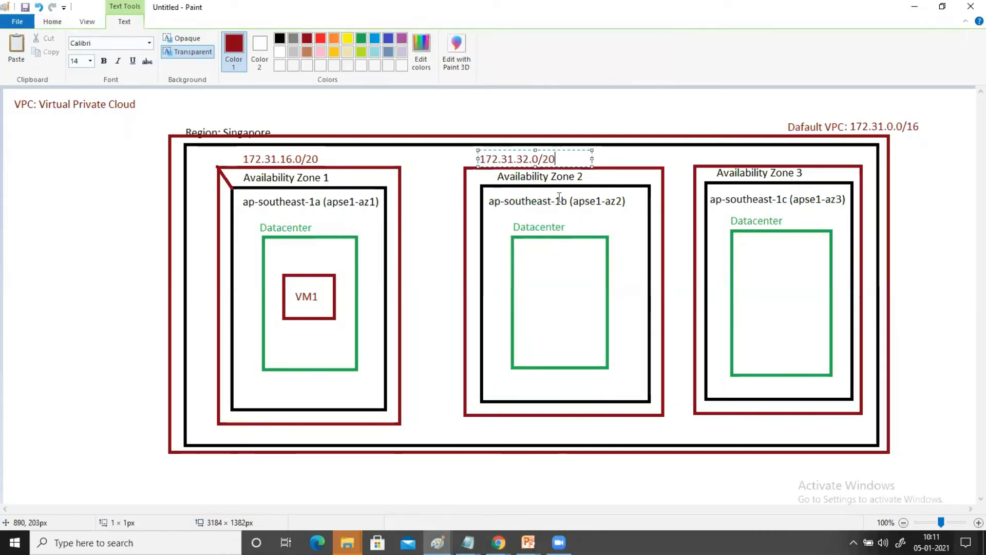
Switch to the AWS console in Chrome and copy the IPv4 CIDR 172.31.0.0/20 of the subnet in ap-southeast-1c.
click(498, 542)
click(762, 510)
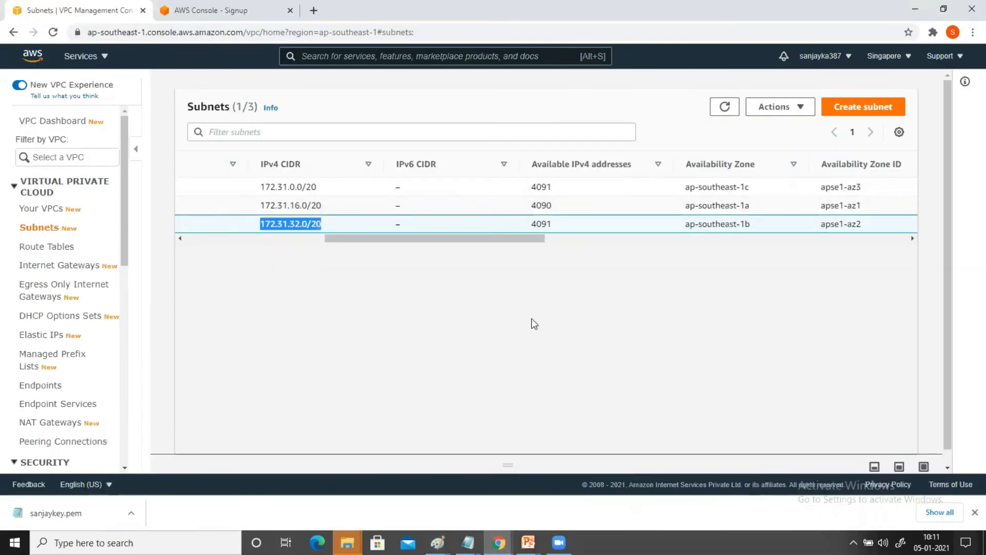
drag(392, 238, 434, 240)
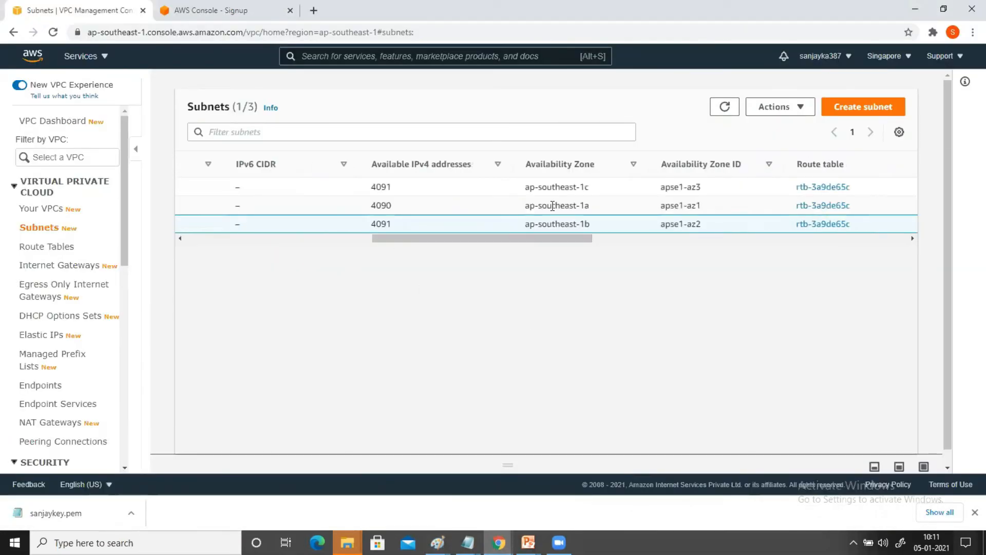
drag(529, 240, 407, 237)
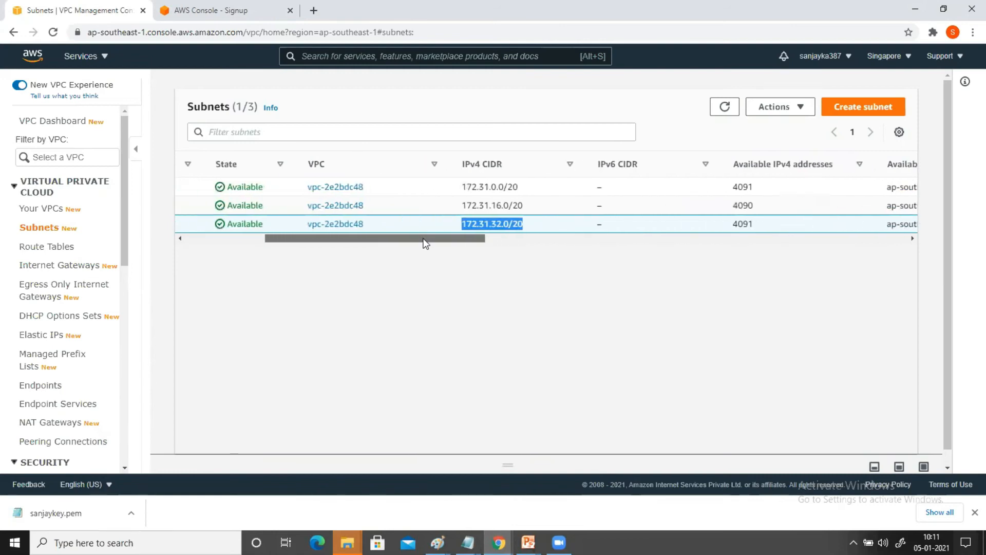
triple_click(502, 187)
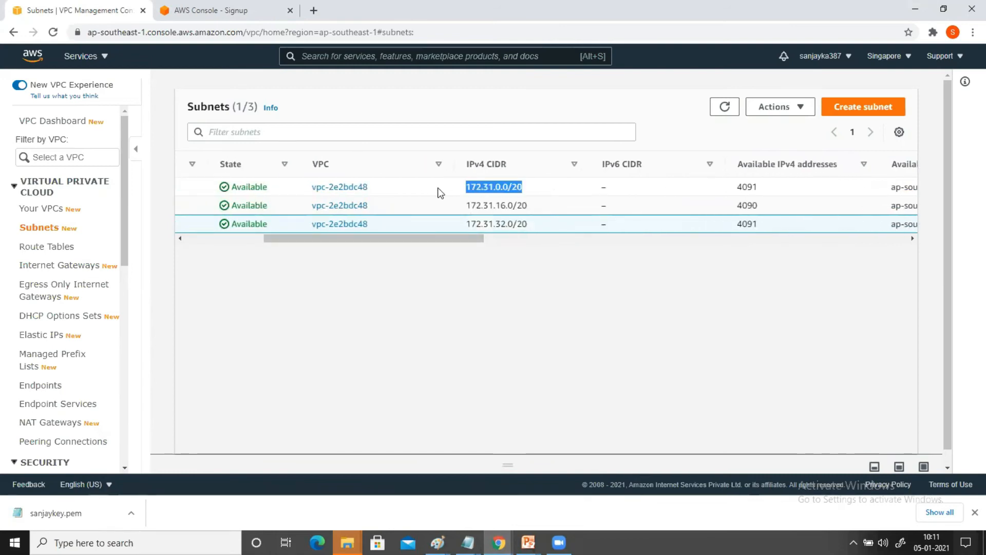
Switch to Paint and add the text 172.31.0.0/20 above the Availability Zone 3 box.
click(915, 9)
click(721, 156)
click(720, 149)
key(ctrl+v)
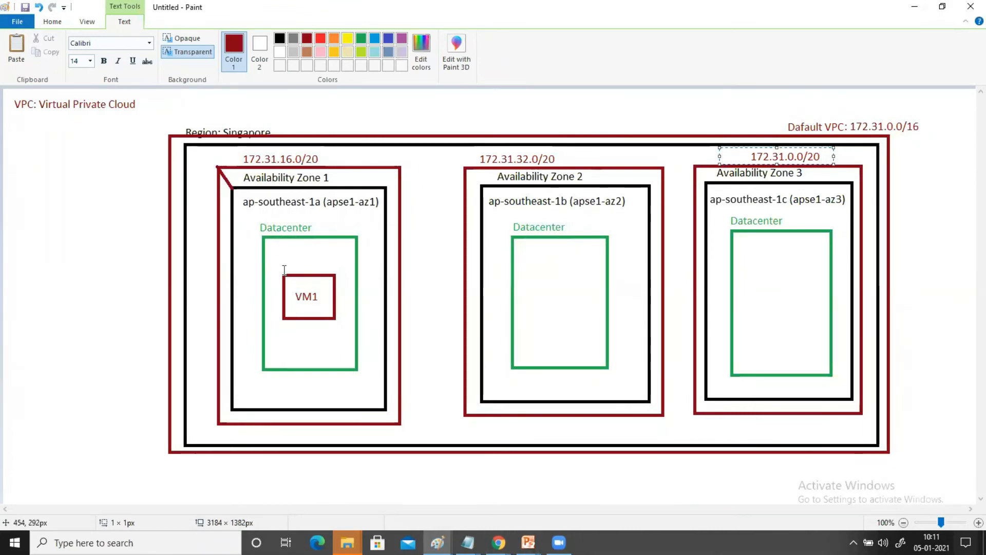
Add the text Private IP directly above the VM1 box in the Availability Zone 1 datacenter.
click(283, 266)
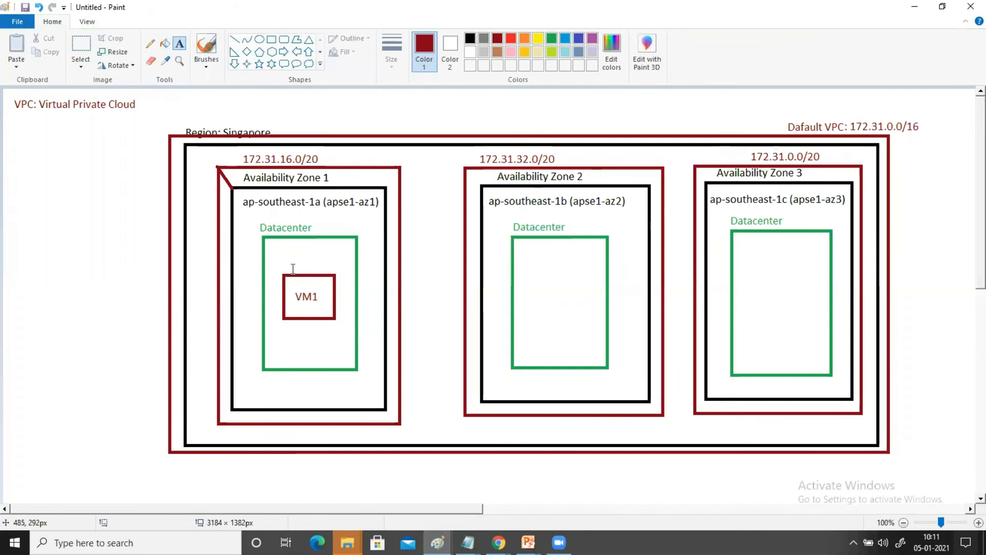
click(286, 262)
text(Private IP)
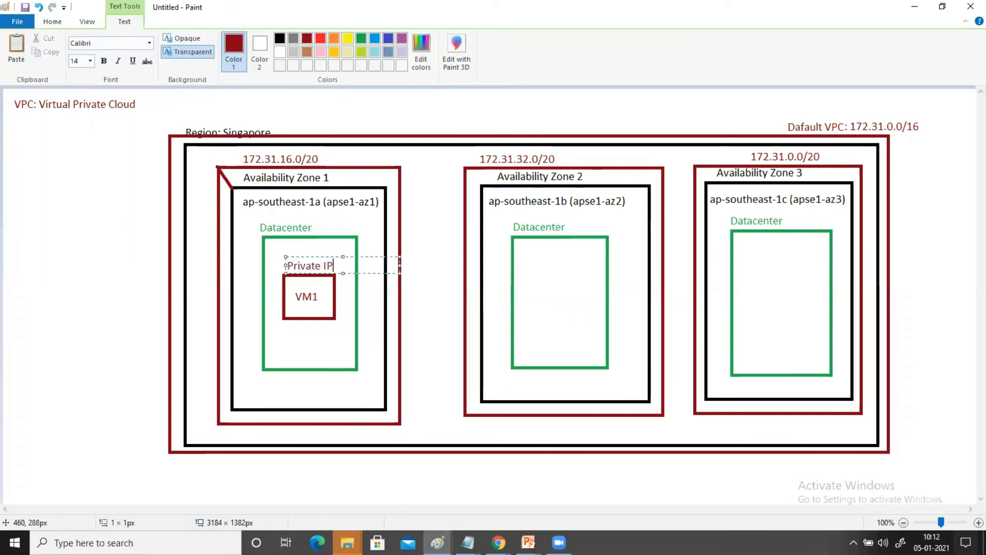
Add the text Public IP (AWS) below the VM1 box and shift it slightly left to centre it under the box.
click(286, 330)
click(285, 330)
text(Public)
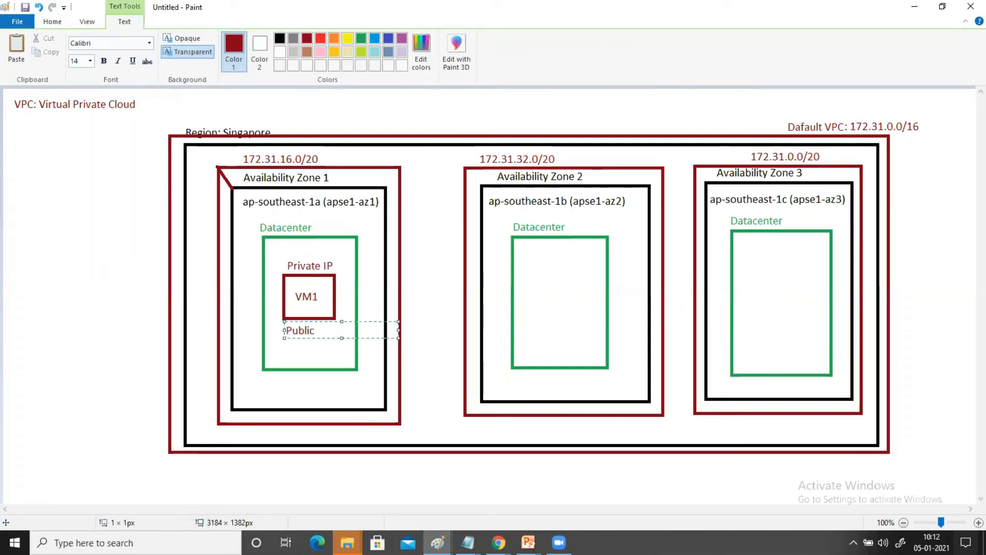
text( IP)
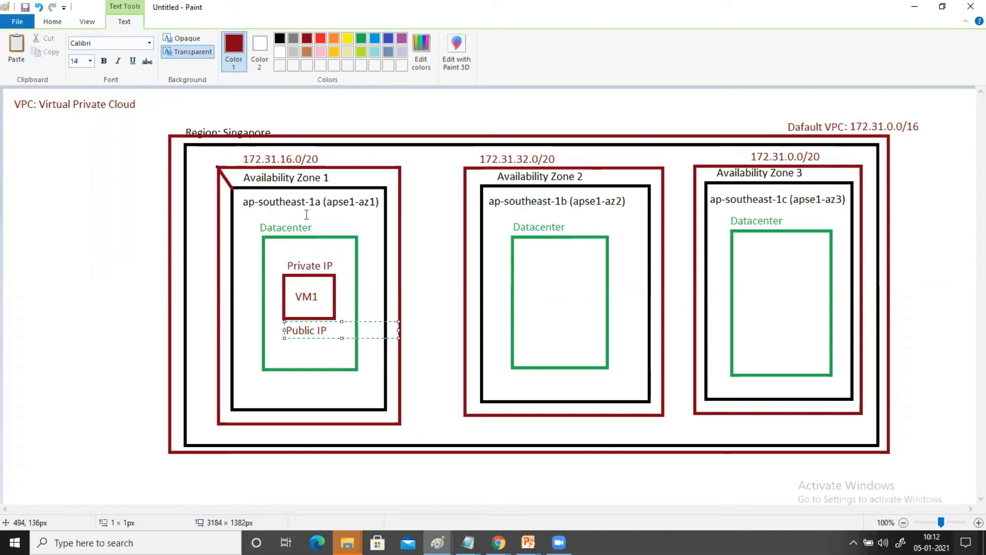
text((AWS)
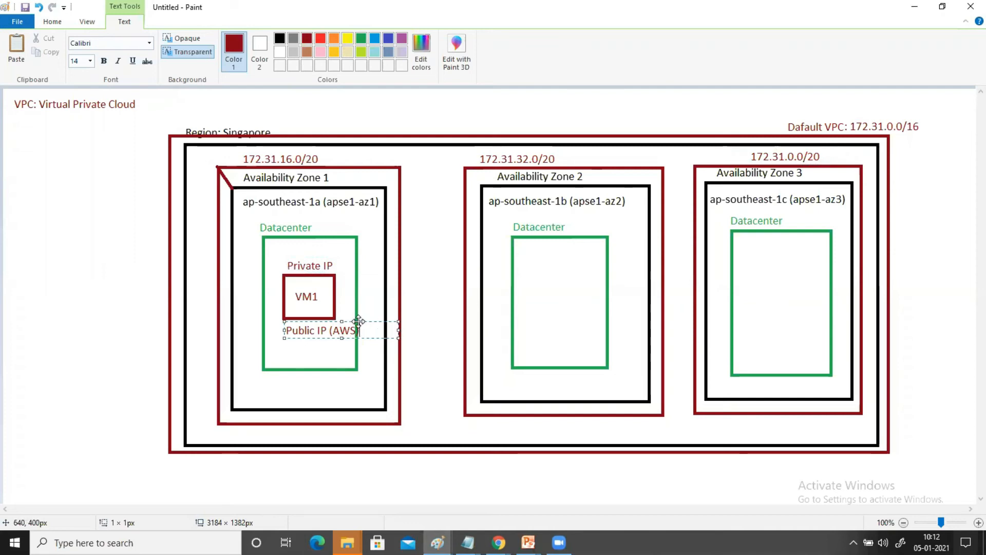
drag(361, 321, 350, 321)
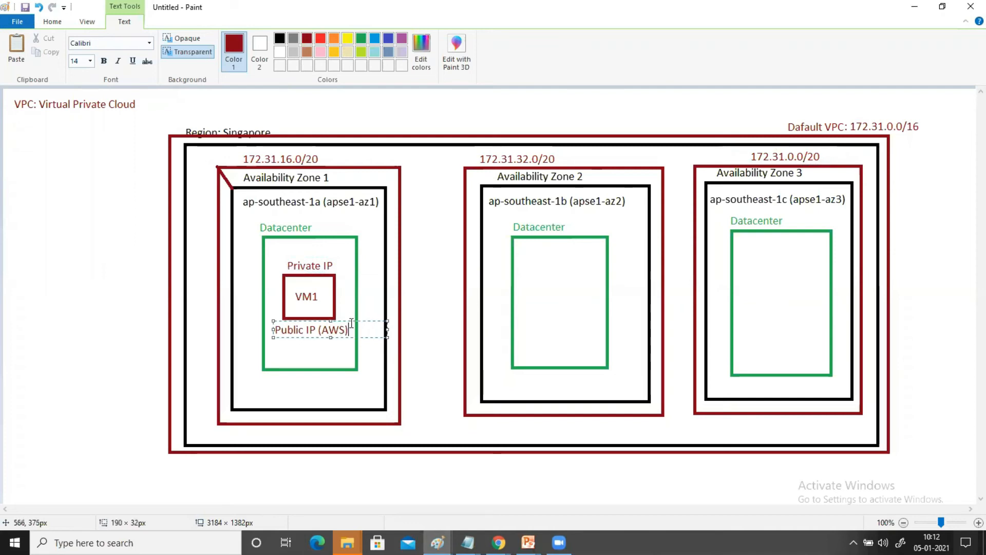
click(667, 520)
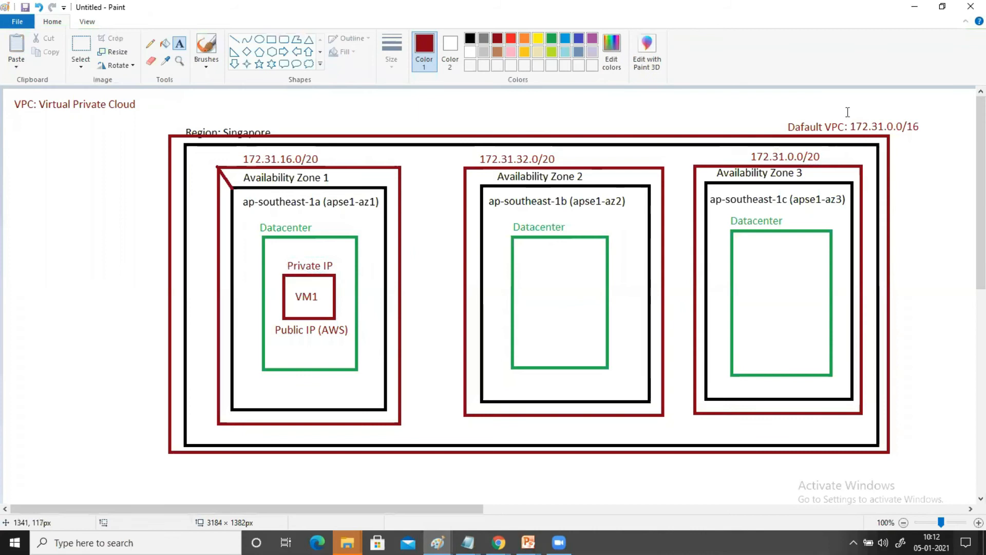
Switch to the AWS console in Chrome and open the list of EC2 instances.
click(914, 7)
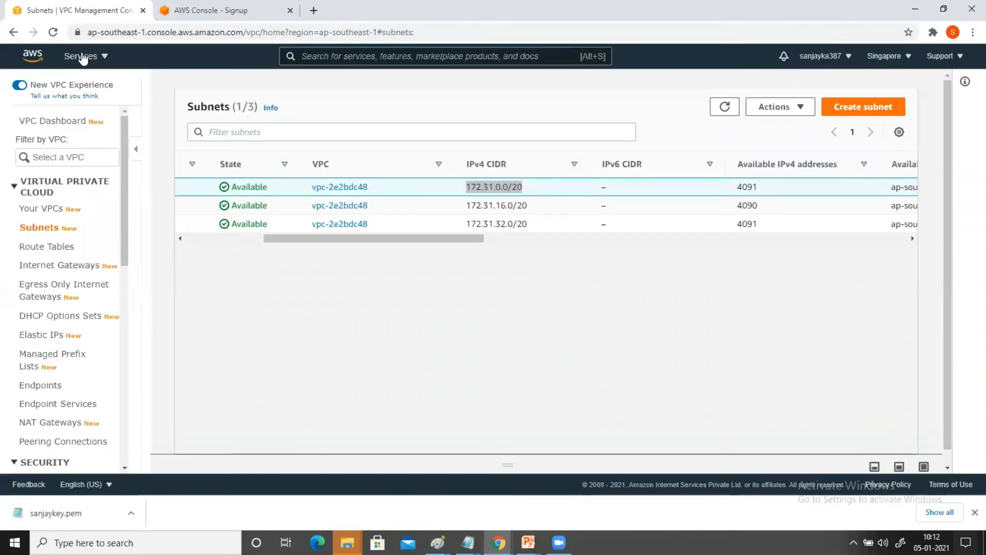
click(81, 56)
click(70, 198)
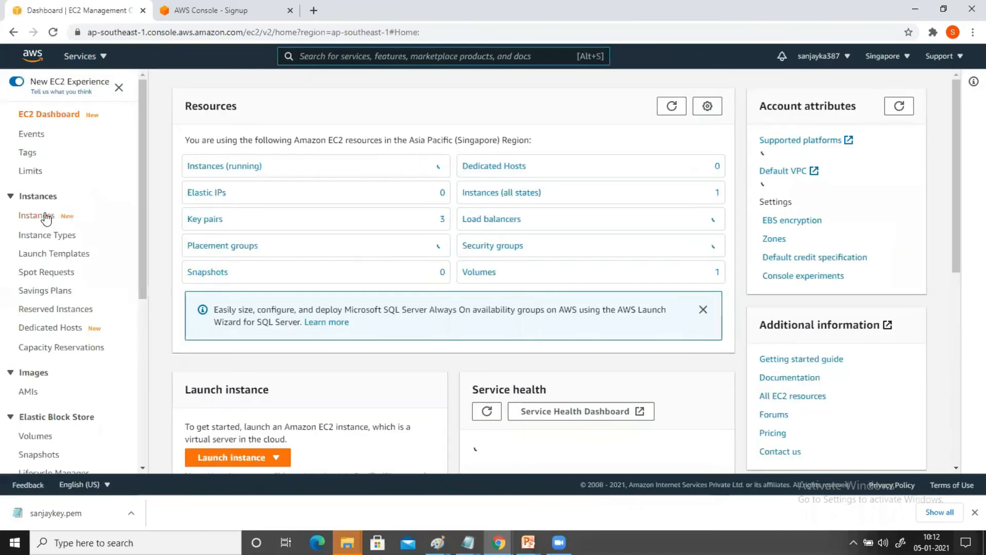
click(51, 215)
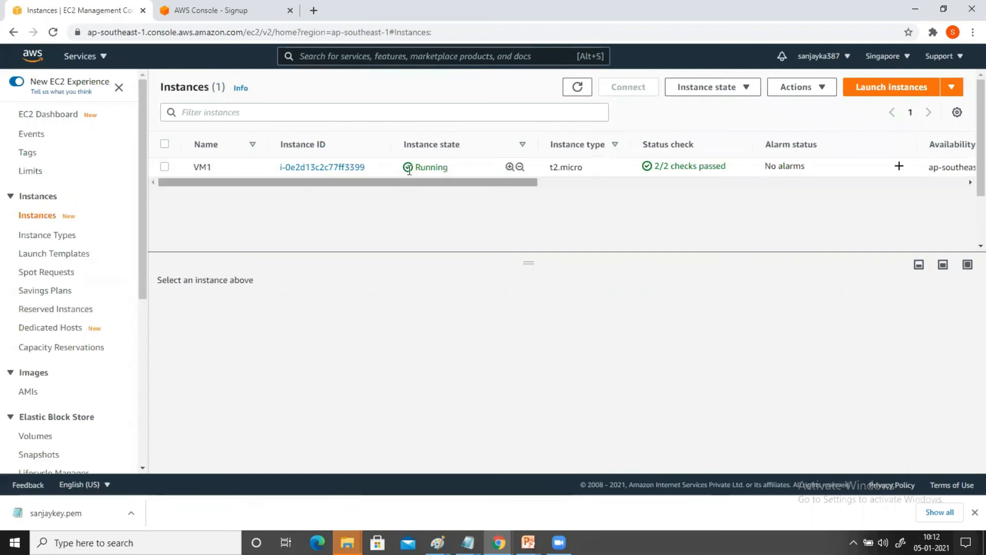
Select the VM1 instance and open its RDP client connection details.
click(164, 167)
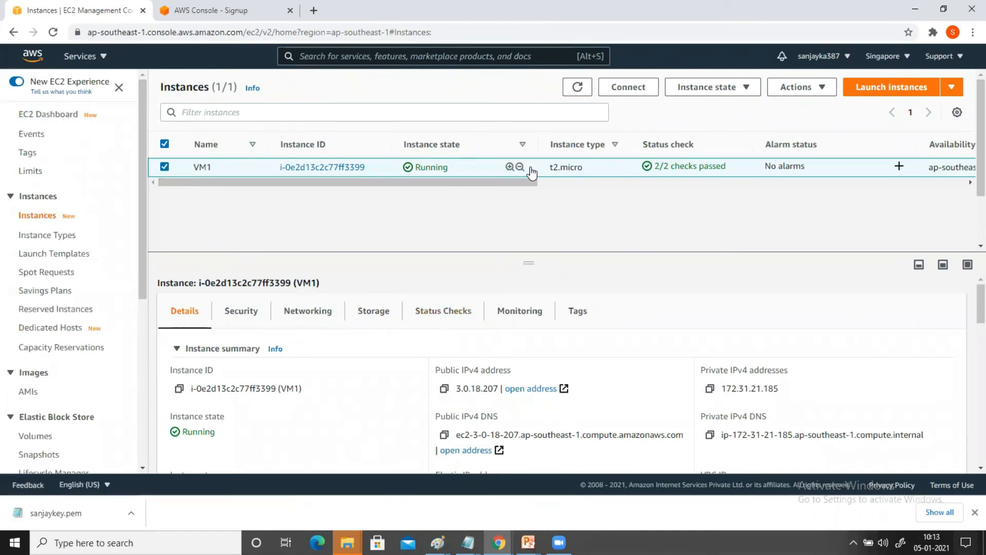
click(626, 93)
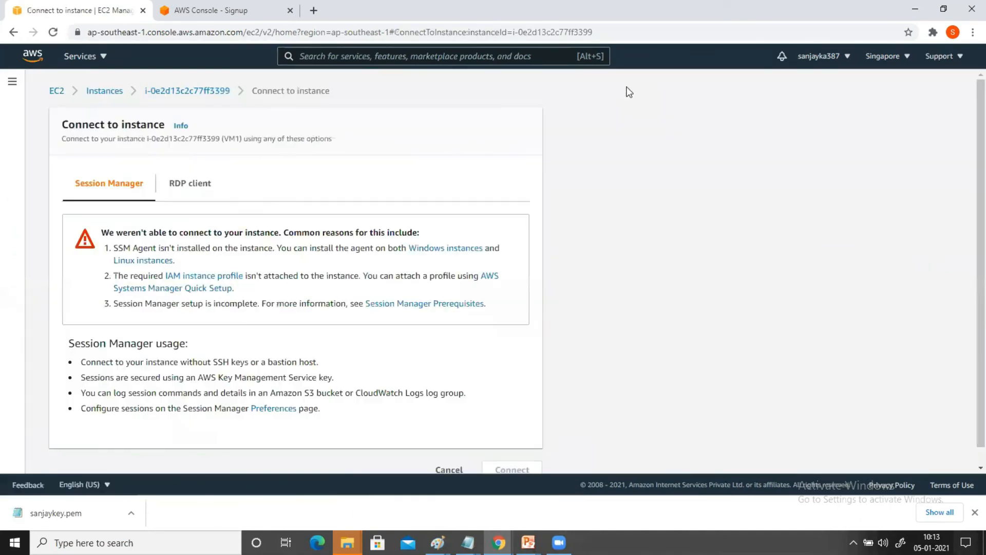
click(199, 186)
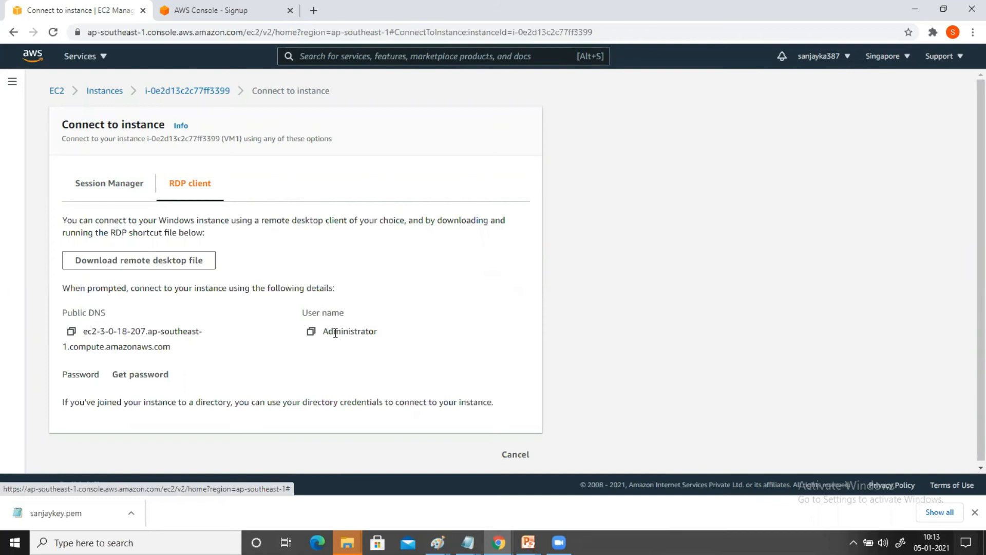
click(118, 261)
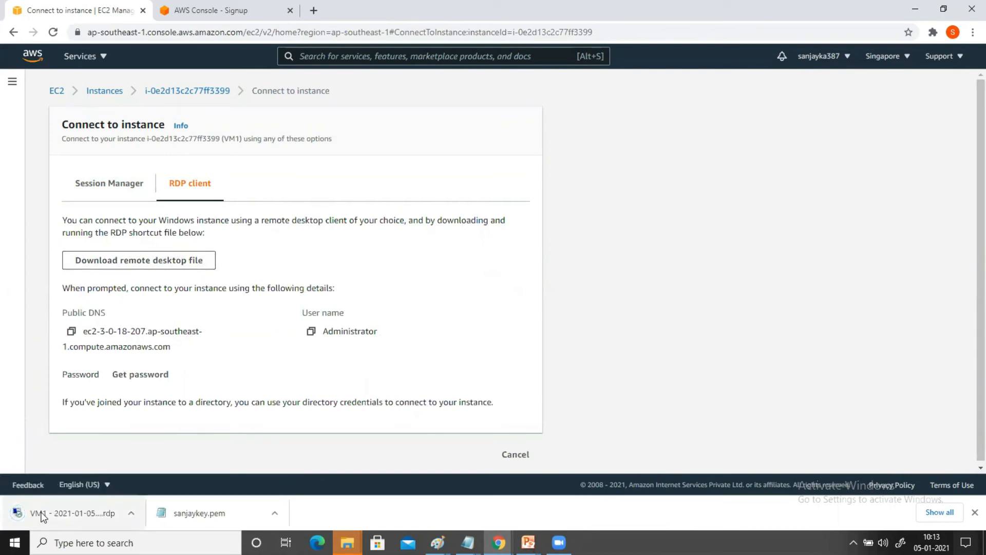
click(41, 514)
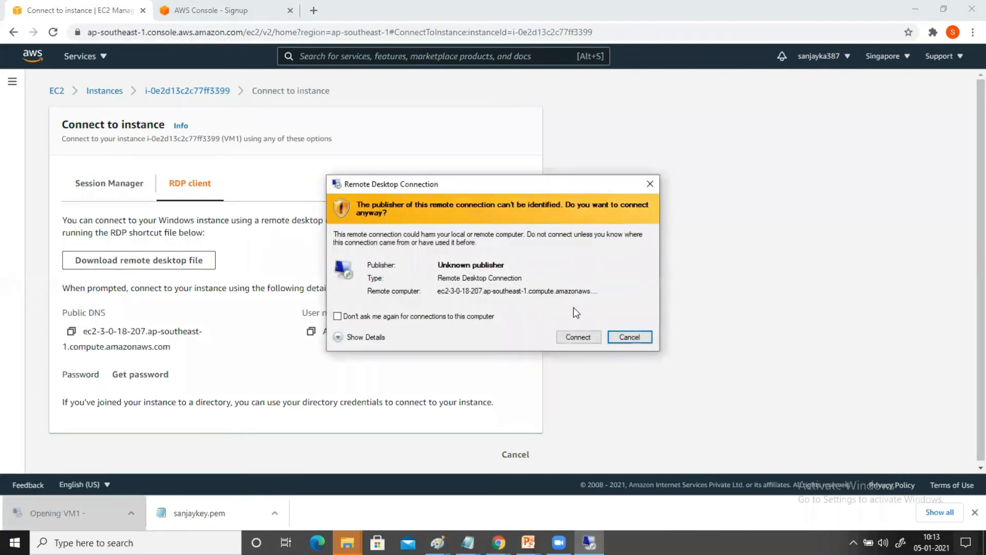
click(570, 336)
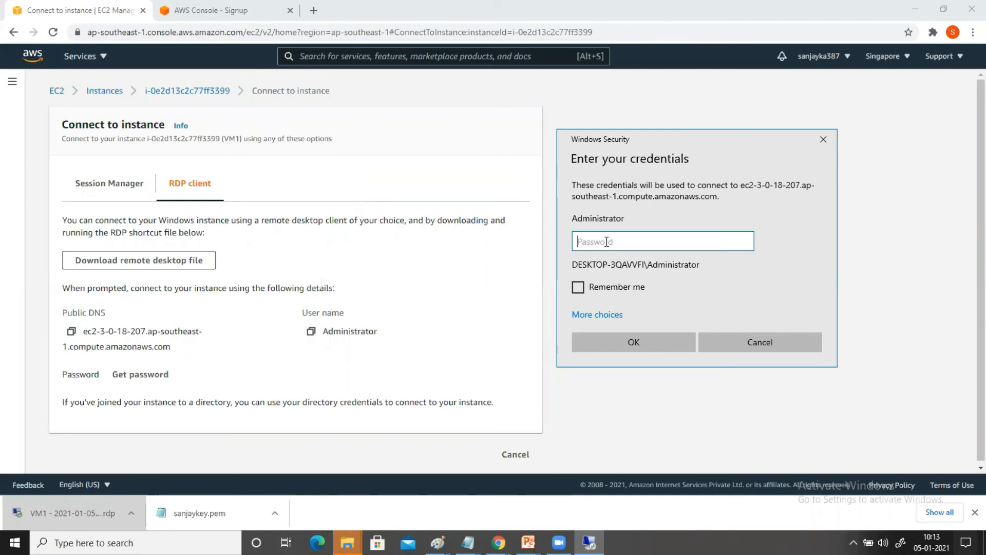
click(739, 343)
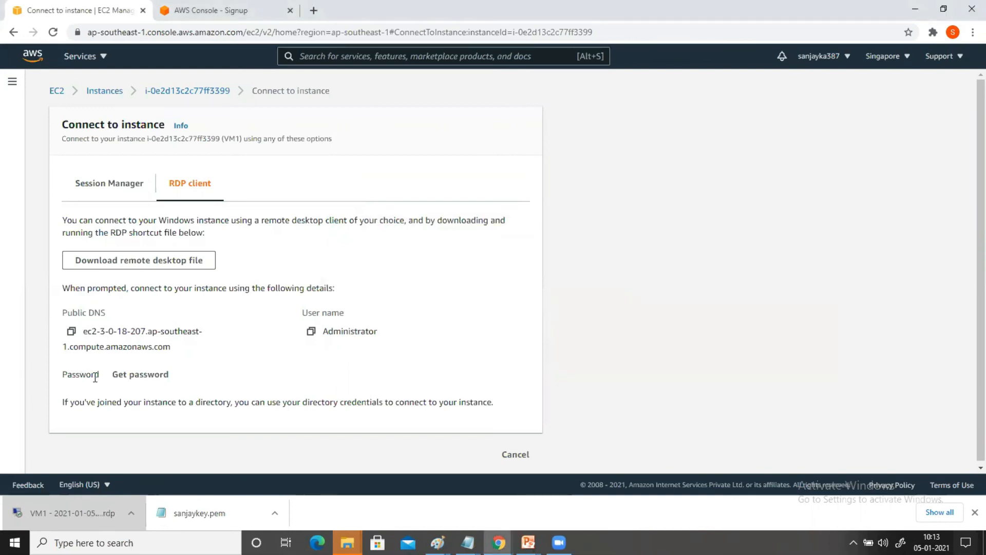
Decrypt VM1's Windows administrator password by loading the instance's private key PEM file from the Downloads folder.
click(141, 374)
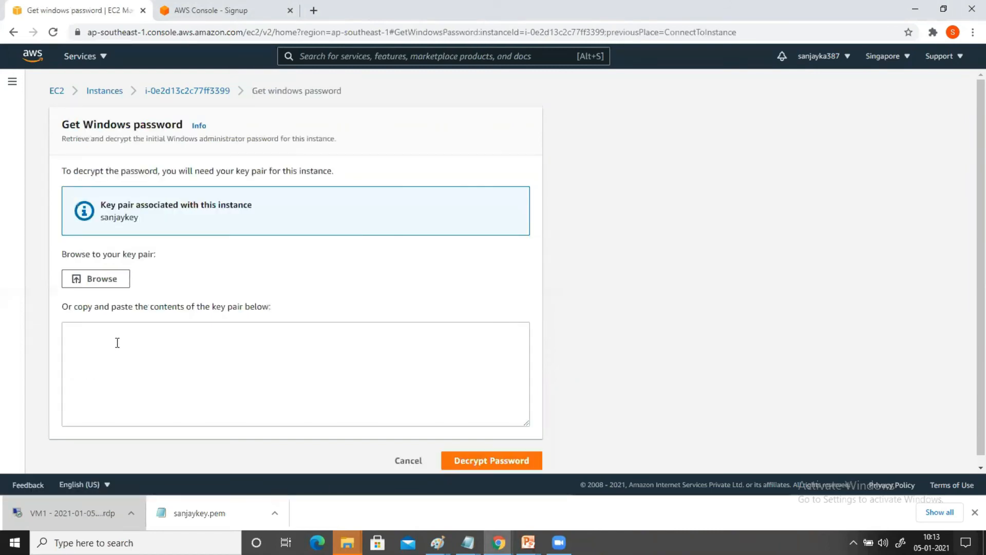
click(95, 281)
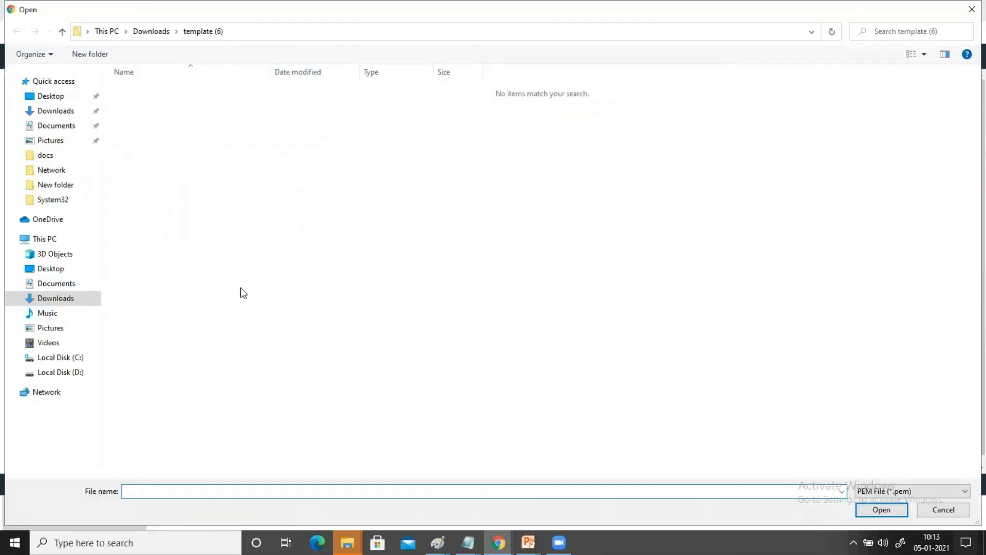
click(55, 297)
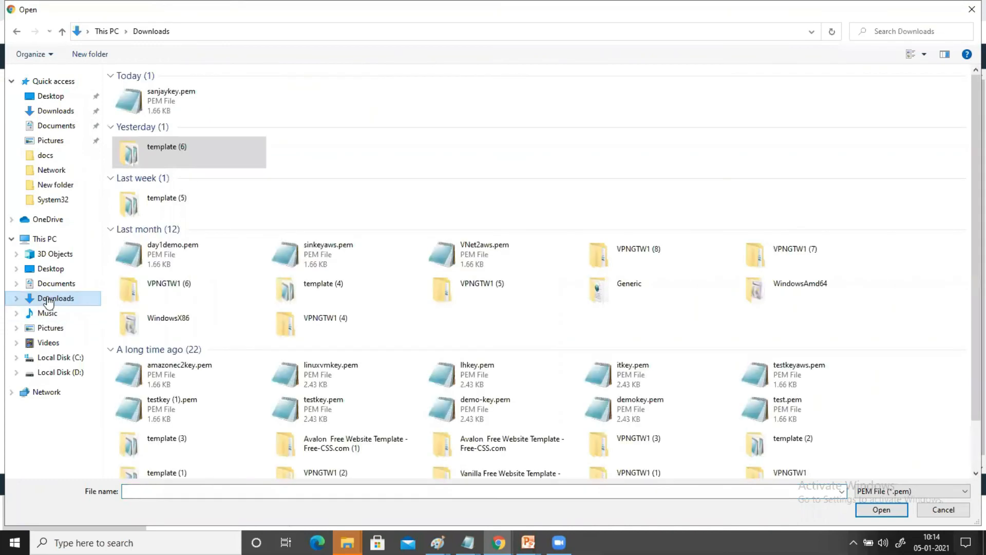
click(171, 106)
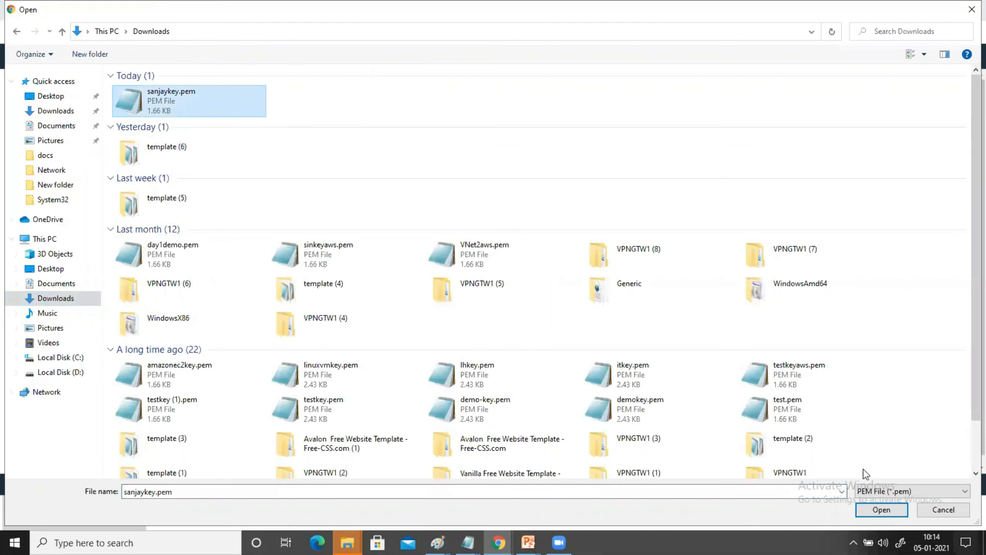
click(881, 509)
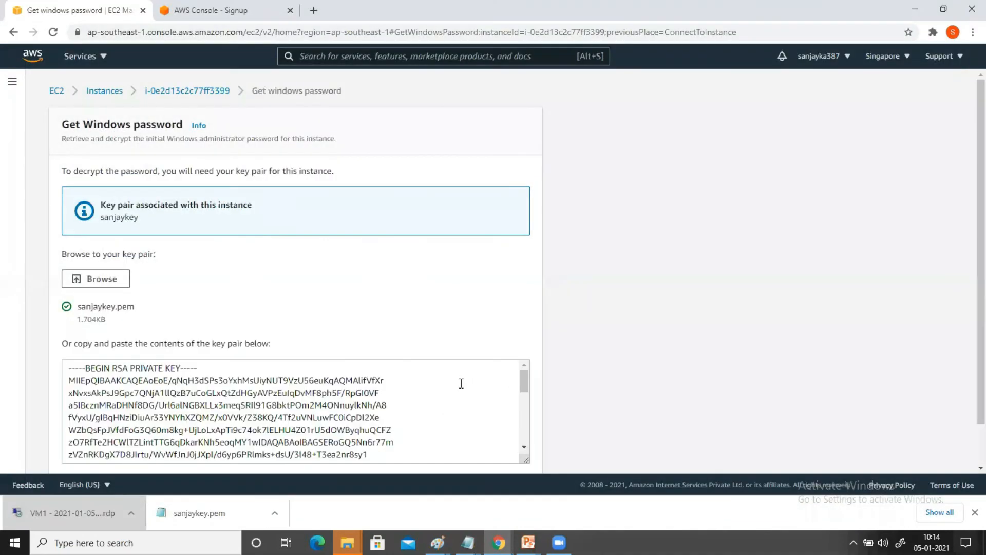
scroll(497, 424, down, 4)
scroll(968, 333, down, 2)
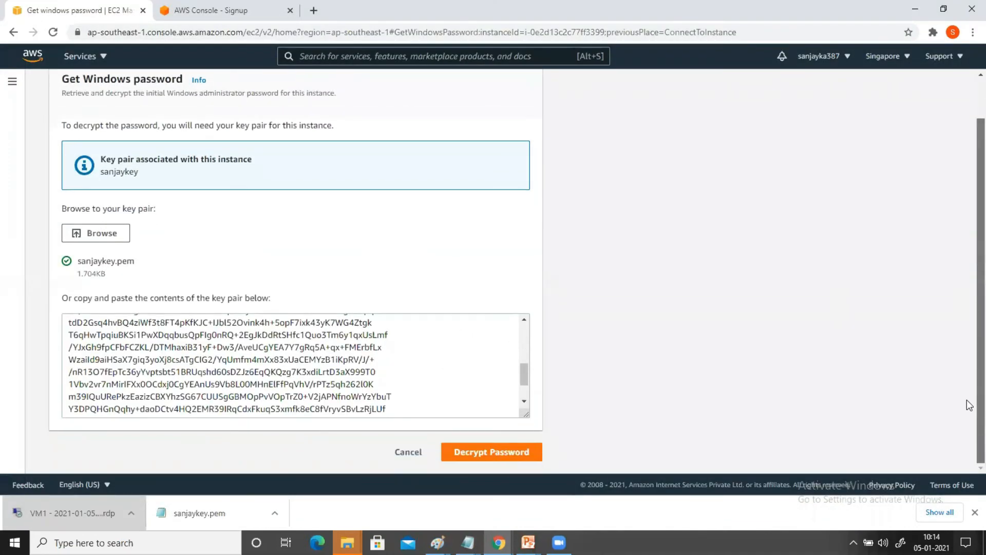
click(484, 454)
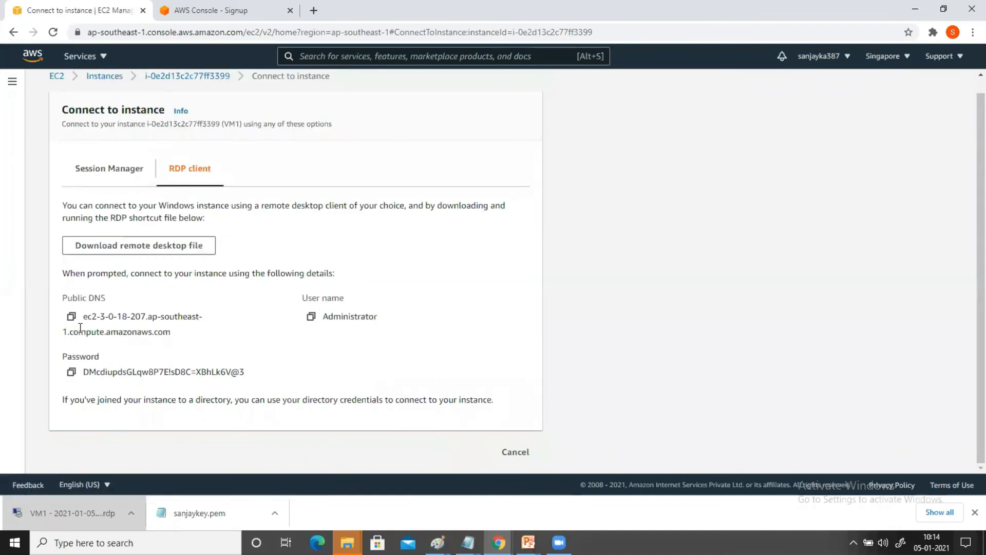
Copy the decrypted administrator password, paste it into a new Notepad document and minimise Notepad.
click(72, 372)
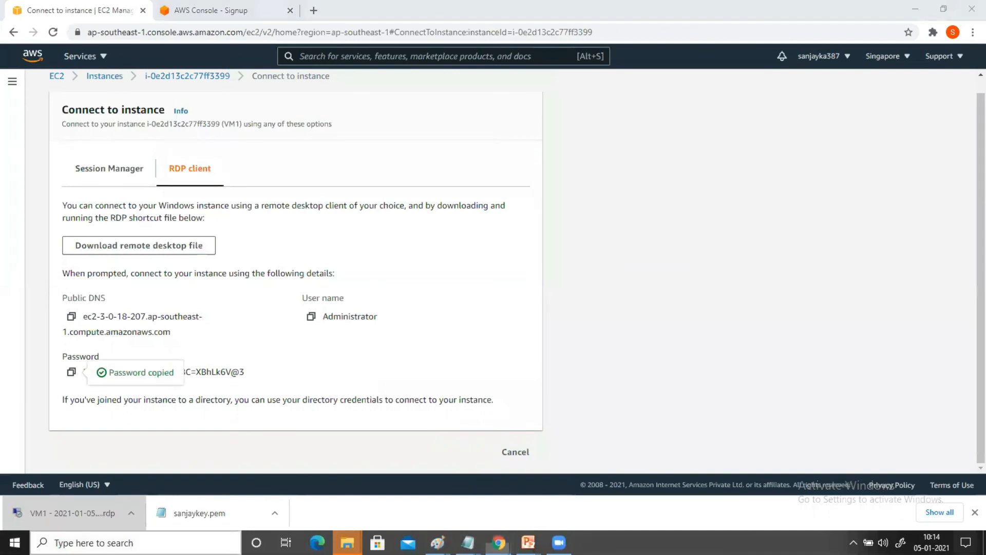
click(93, 542)
text(note)
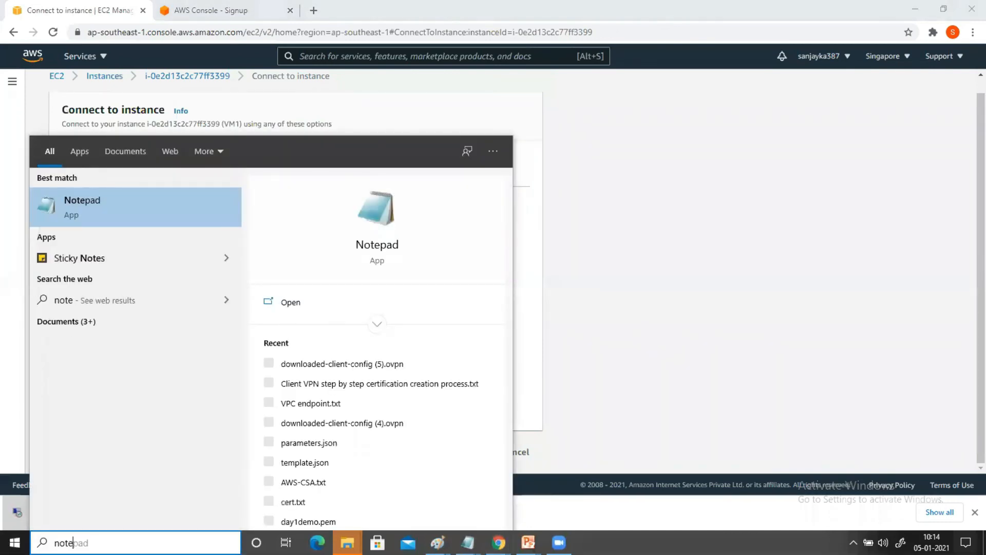
key(Return)
key(ctrl+v)
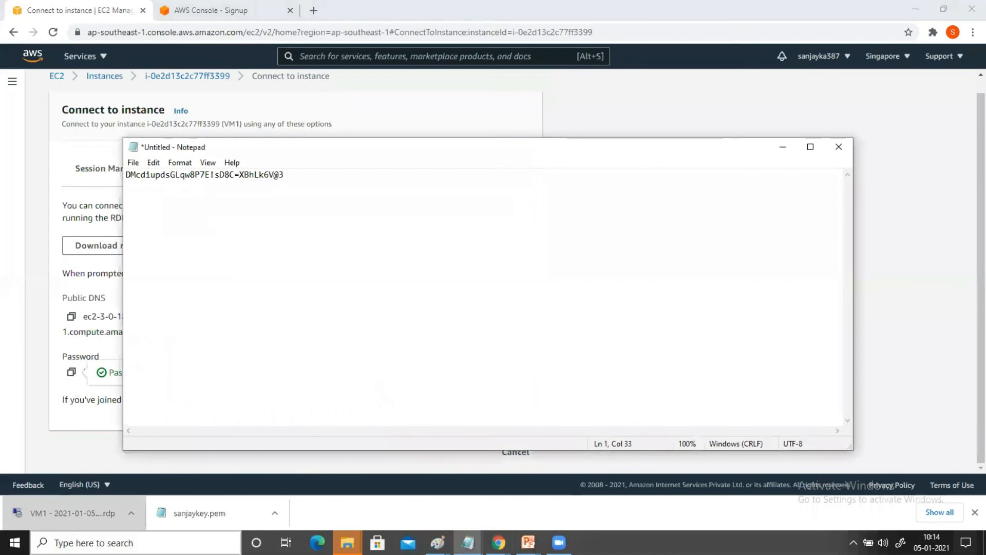
click(783, 147)
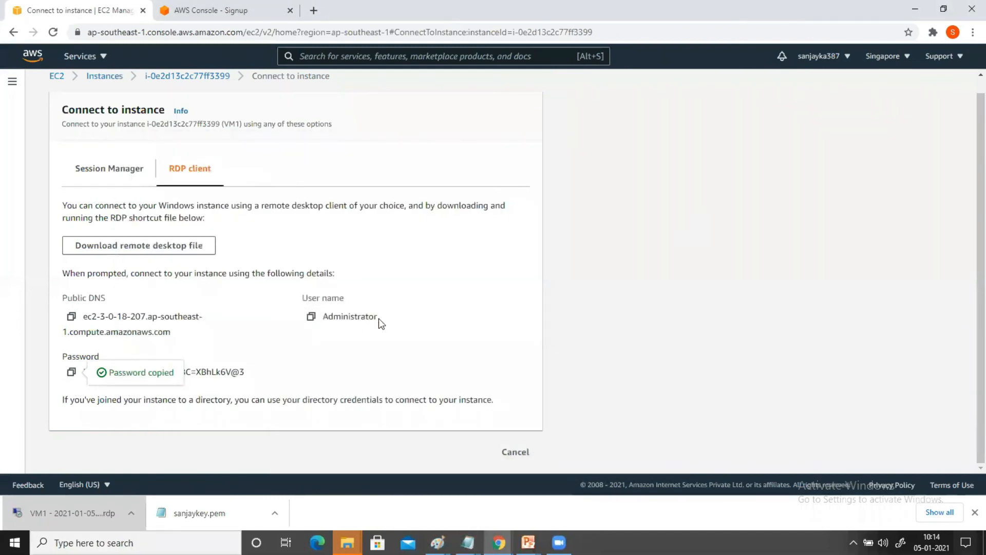
Download VM1's remote desktop file, open it and start the connection despite the unknown publisher.
scroll(244, 317, up, 1)
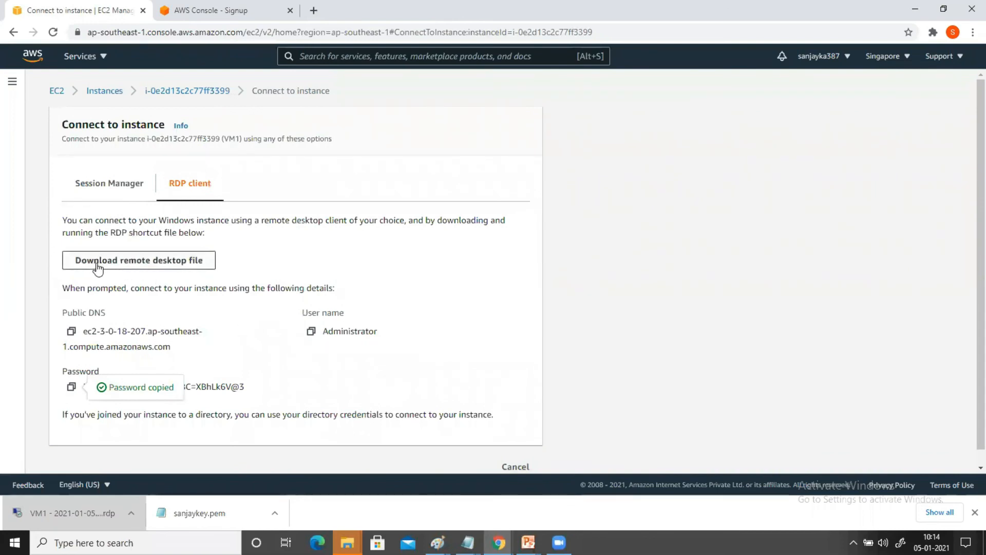
click(151, 264)
click(43, 512)
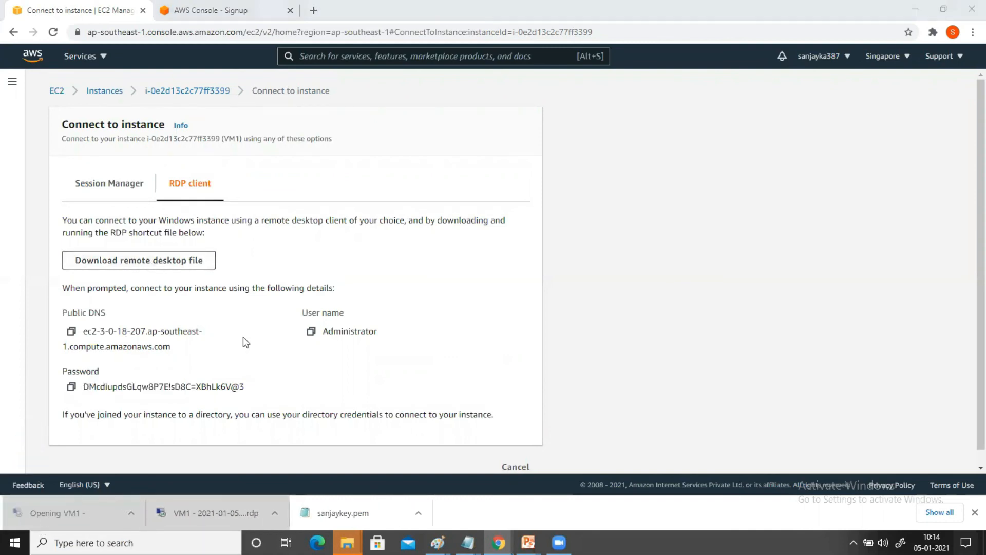
click(570, 337)
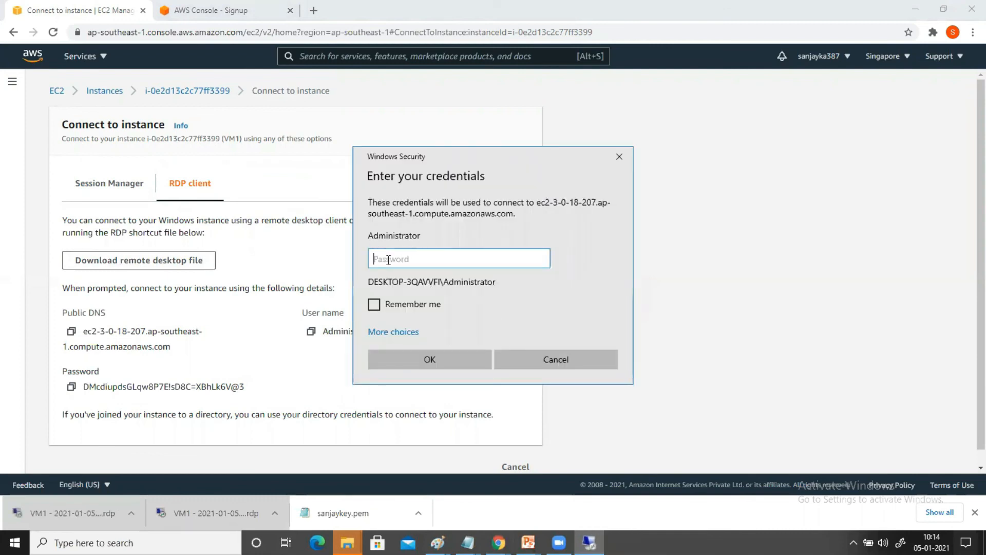
Enter the Administrator password to connect to VM1 over Remote Desktop, then minimise the remote session.
key(ctrl+v)
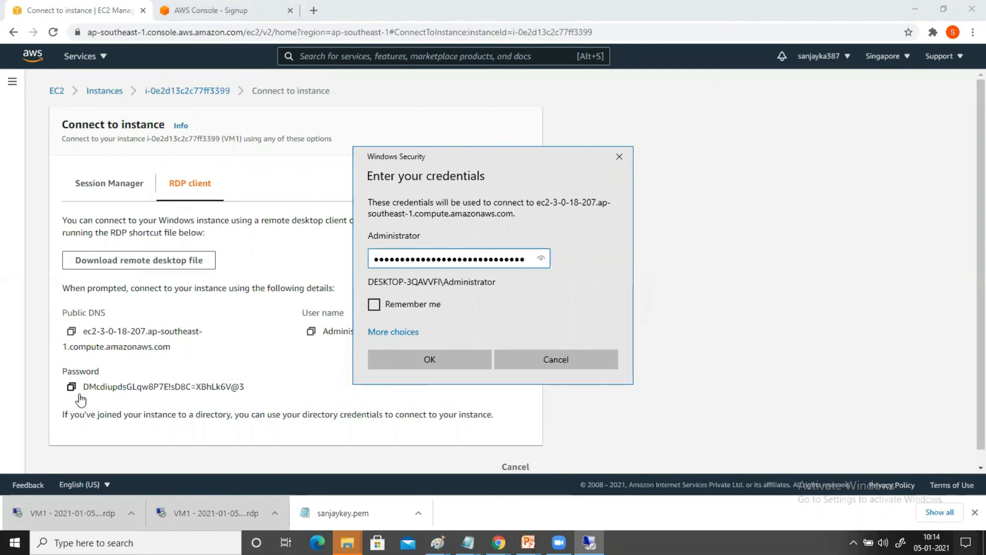
click(425, 358)
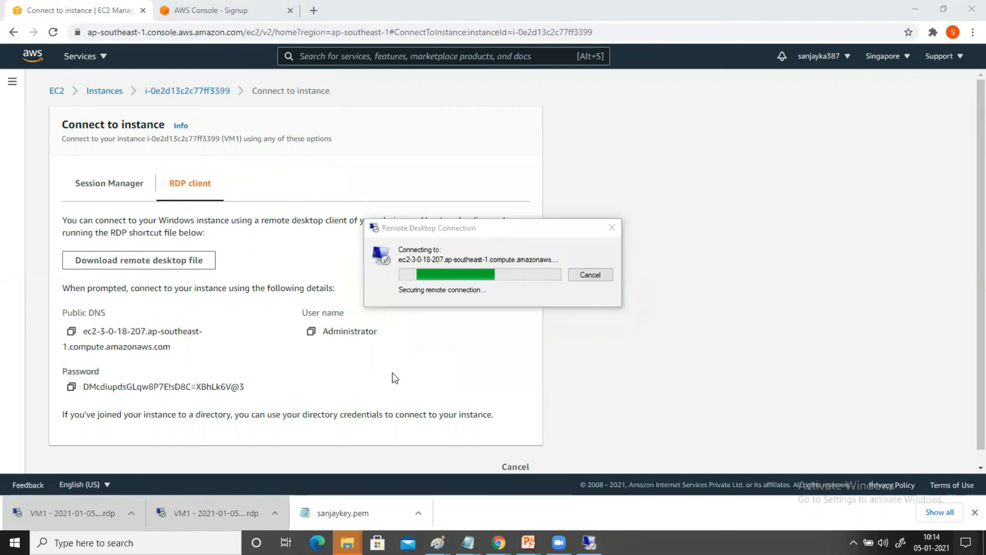
click(529, 368)
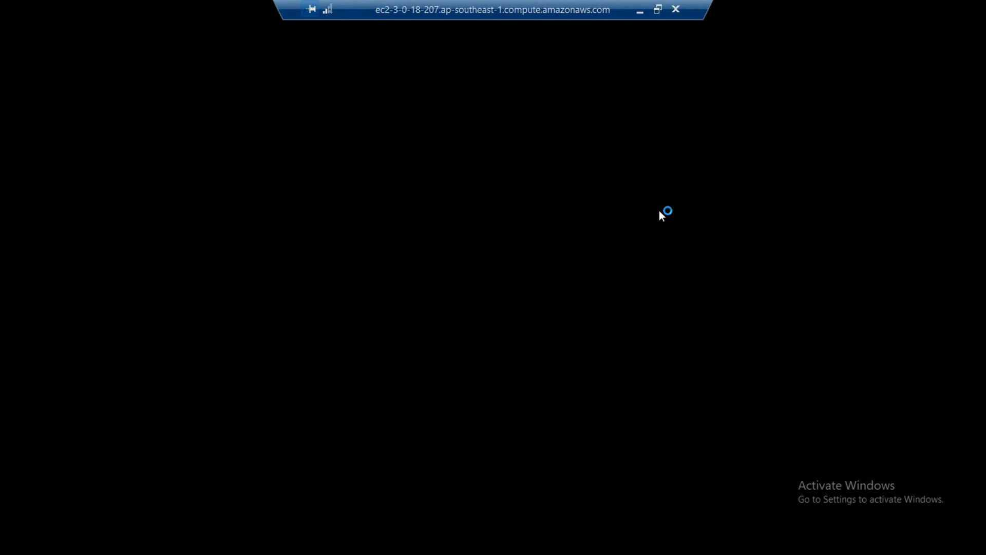
click(641, 10)
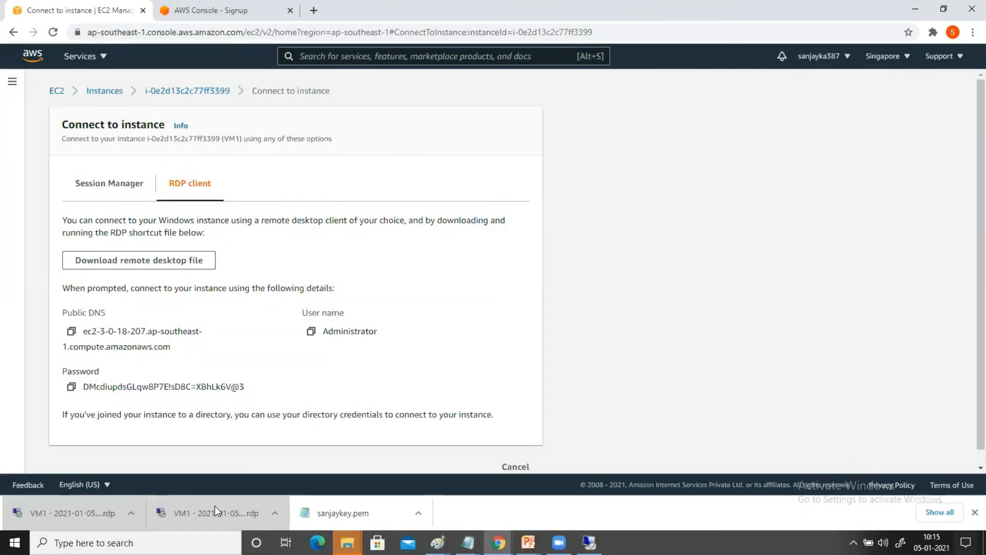
Find the Remote Desktop Connection app with the search term mstsc, open it and move its window clear of the instance connection details.
click(134, 543)
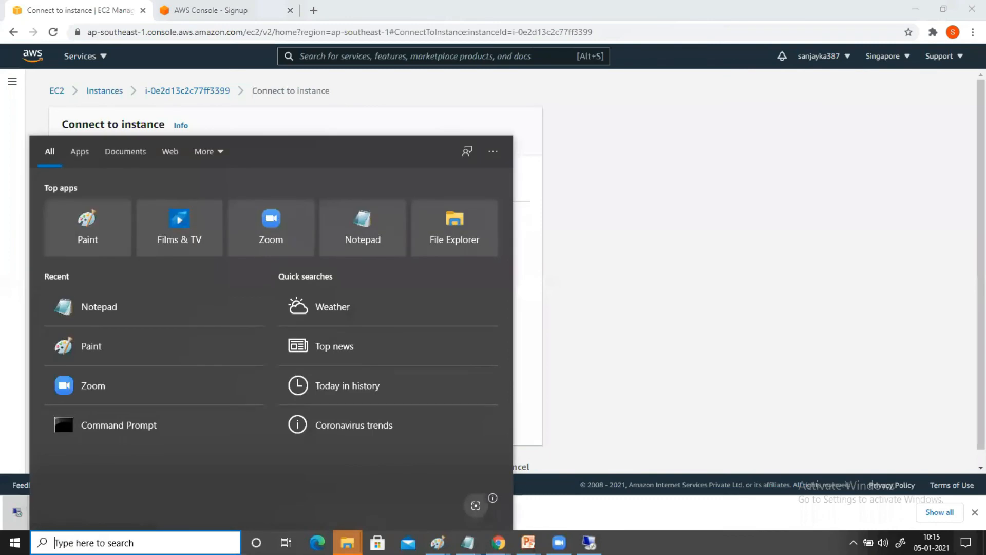
text(mstsc)
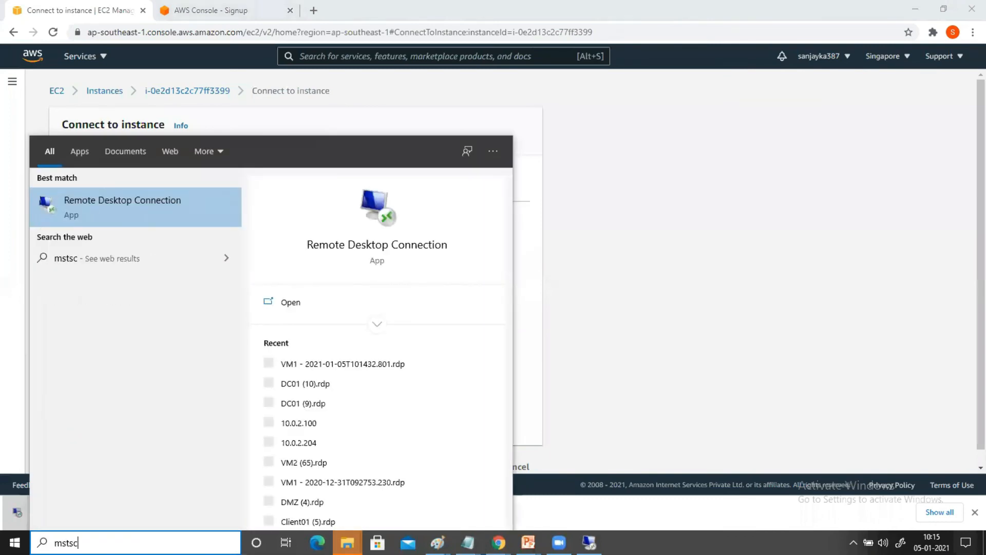
key(Return)
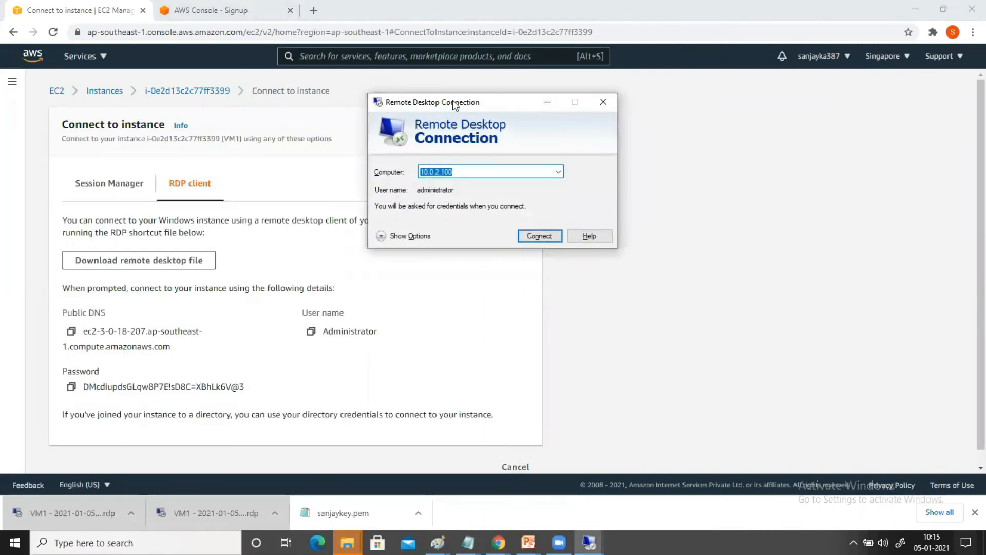
drag(452, 102, 700, 132)
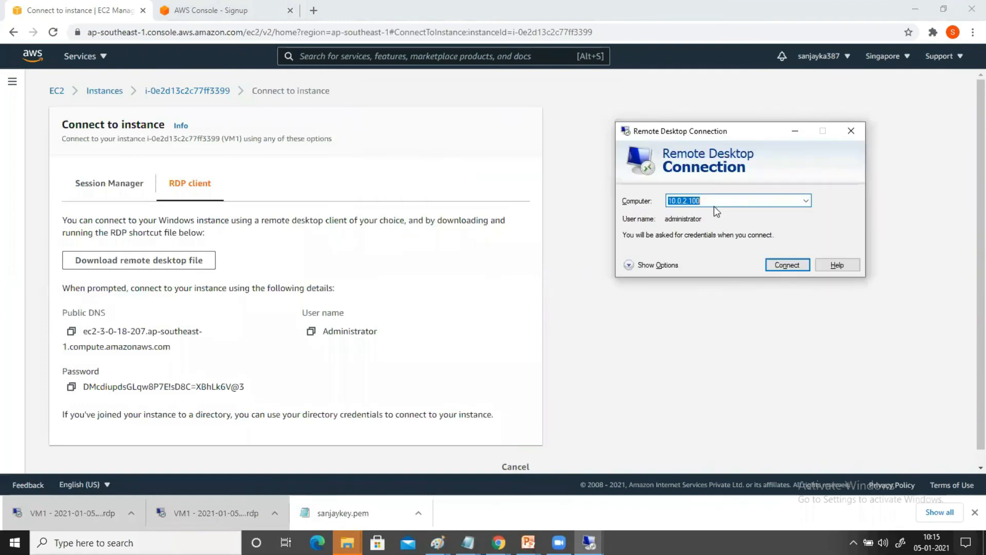
Copy VM1's public IPv4 address from its instance details and start a Remote Desktop connection to 3.0.18.207 with the user name administrator.
click(104, 92)
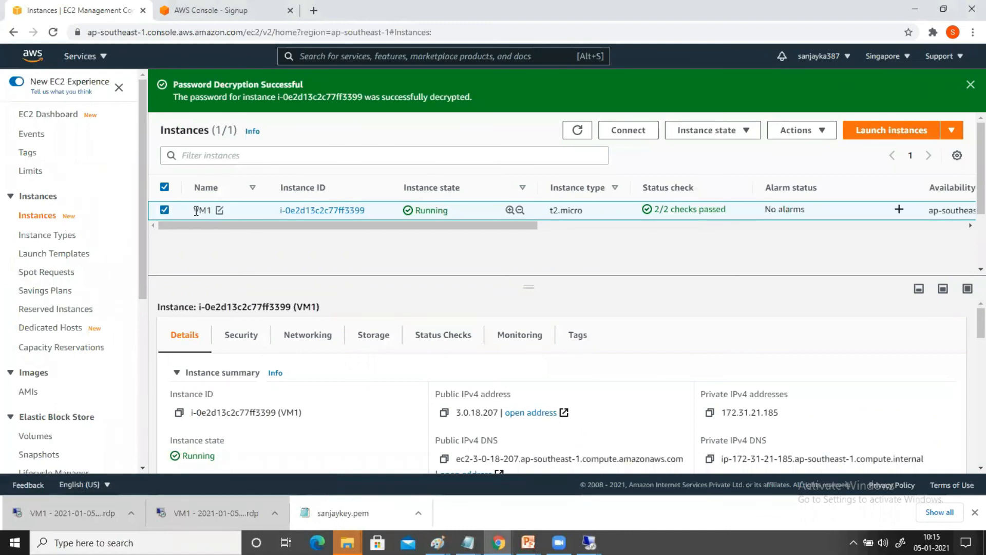
click(444, 412)
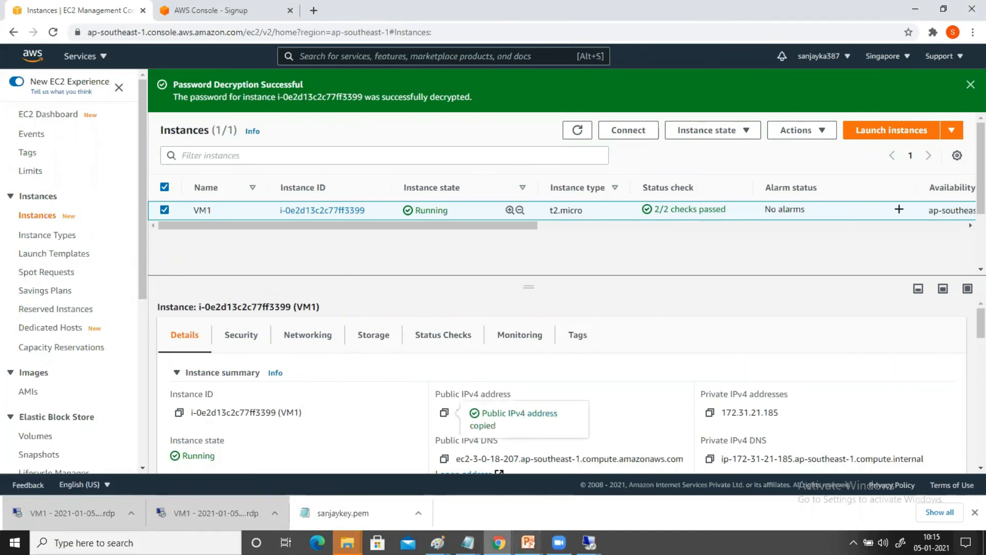
click(653, 488)
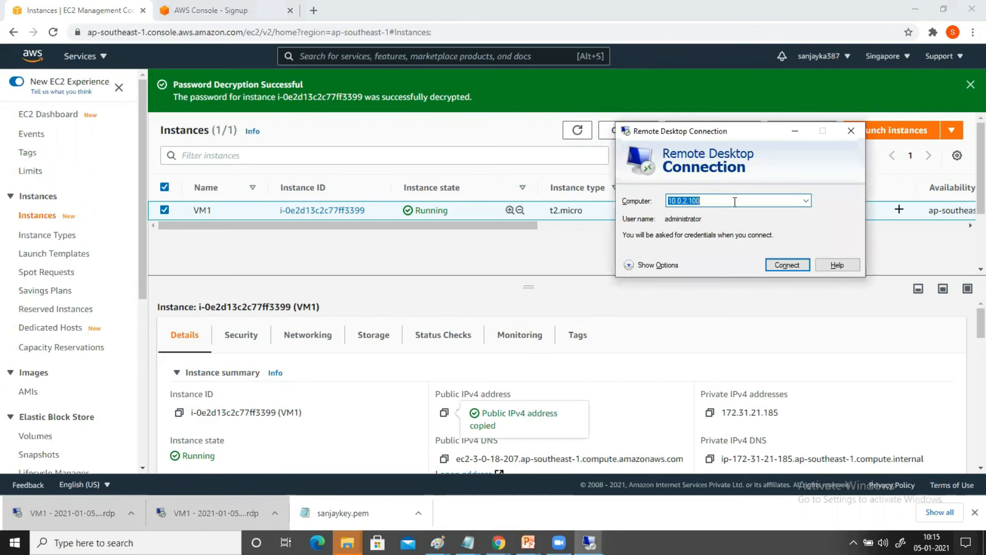
key(ctrl+v)
click(786, 265)
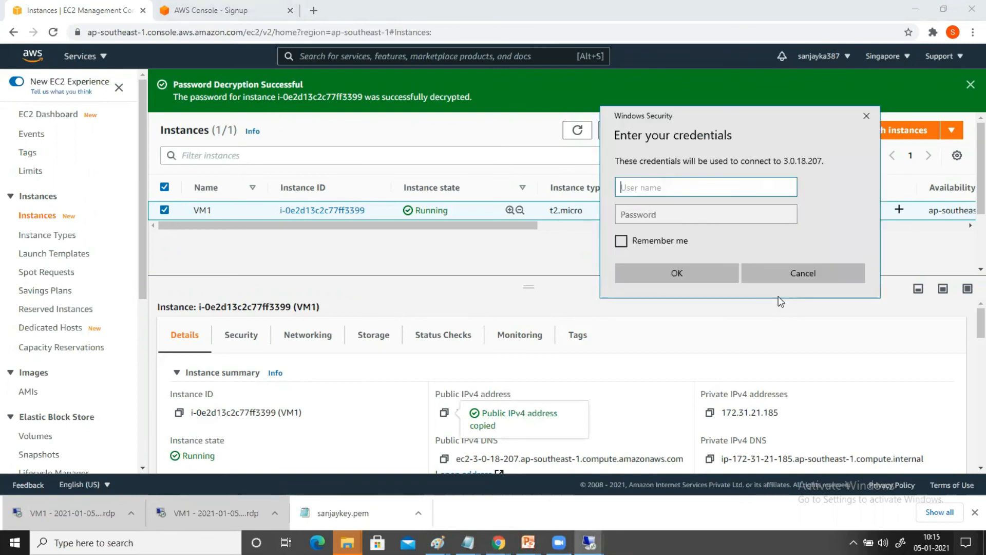
text(administrator)
key(Tab)
key(ctrl+v)
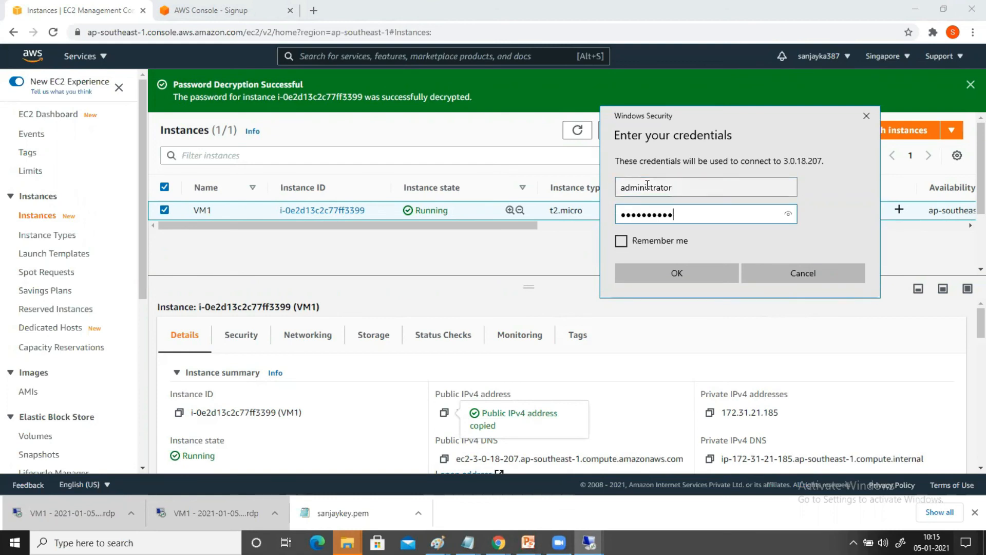
key(BackSpace)
key(BackSpace)
key(BackSpace)
key(BackSpace)
key(BackSpace)
key(BackSpace)
key(BackSpace)
key(BackSpace)
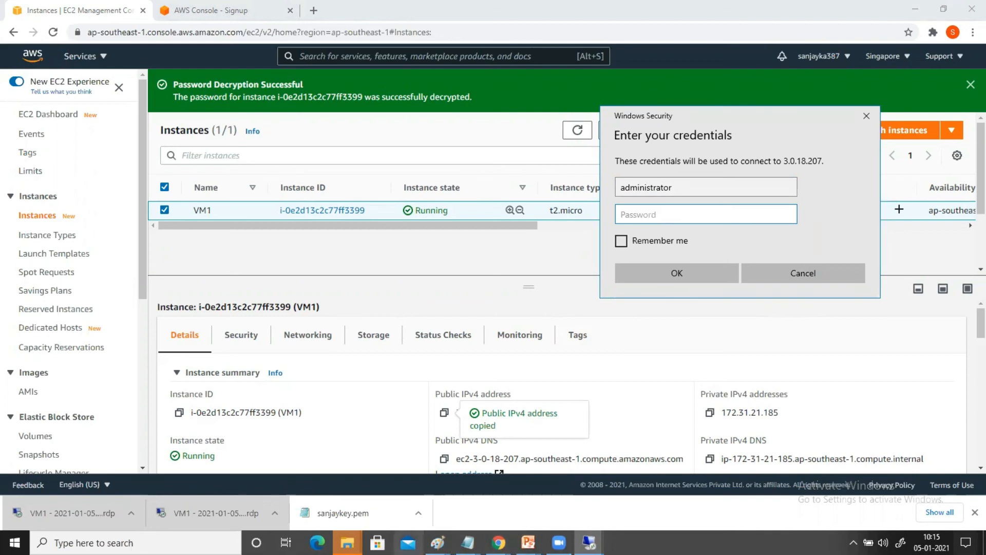
Copy the administrator password from the Notepad document, enter it in the password field and submit the credentials for 3.0.18.207.
click(468, 542)
click(619, 512)
drag(289, 174, 27, 174)
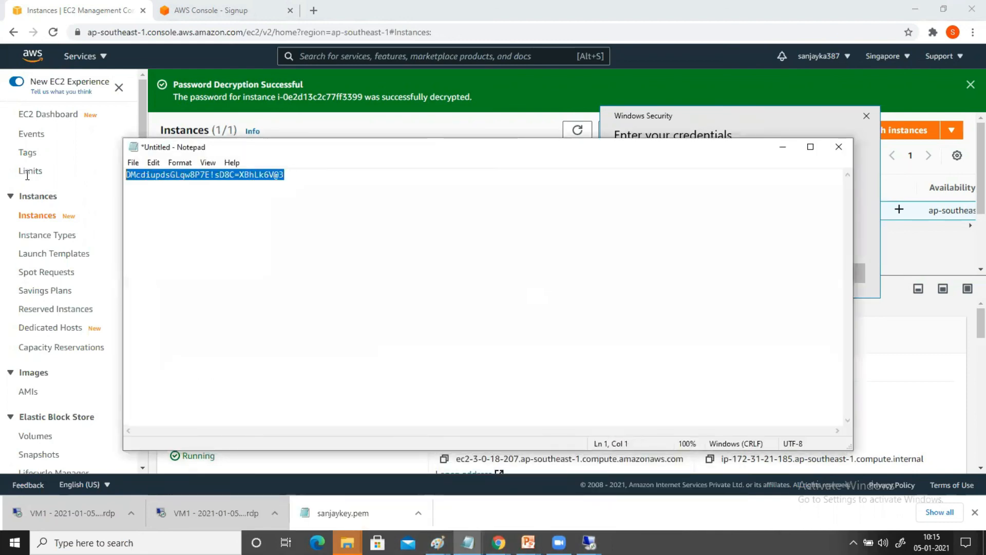
click(783, 148)
key(ctrl+v)
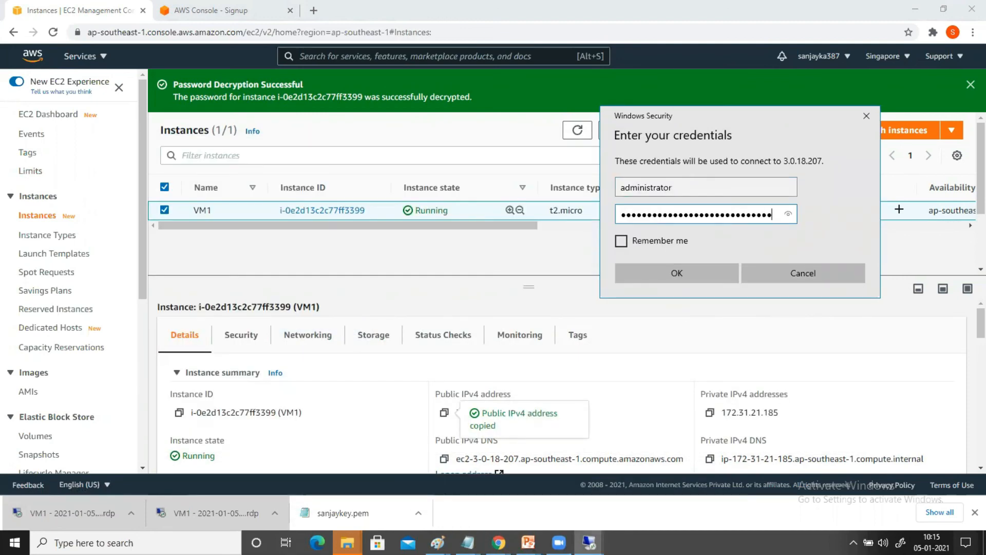
mouse_move(589, 542)
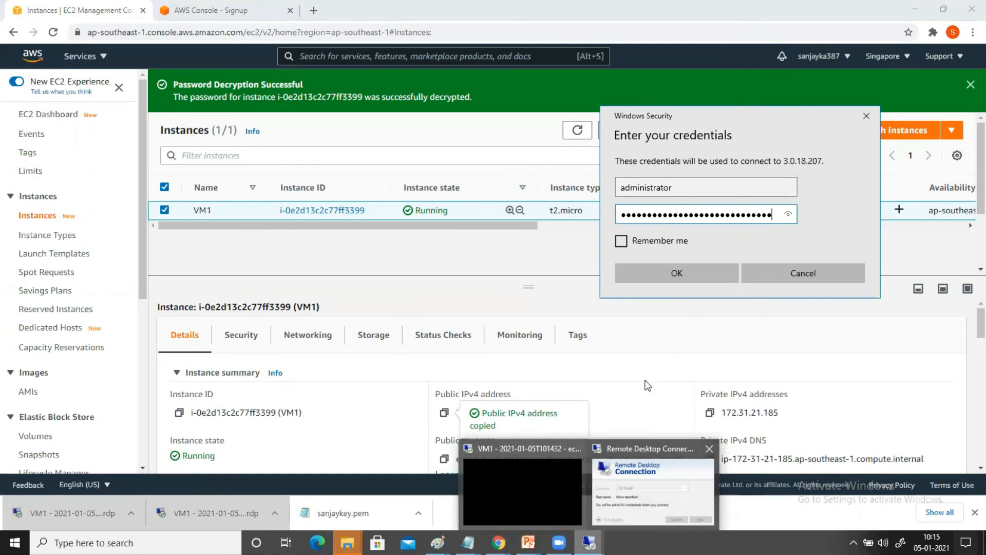
click(667, 273)
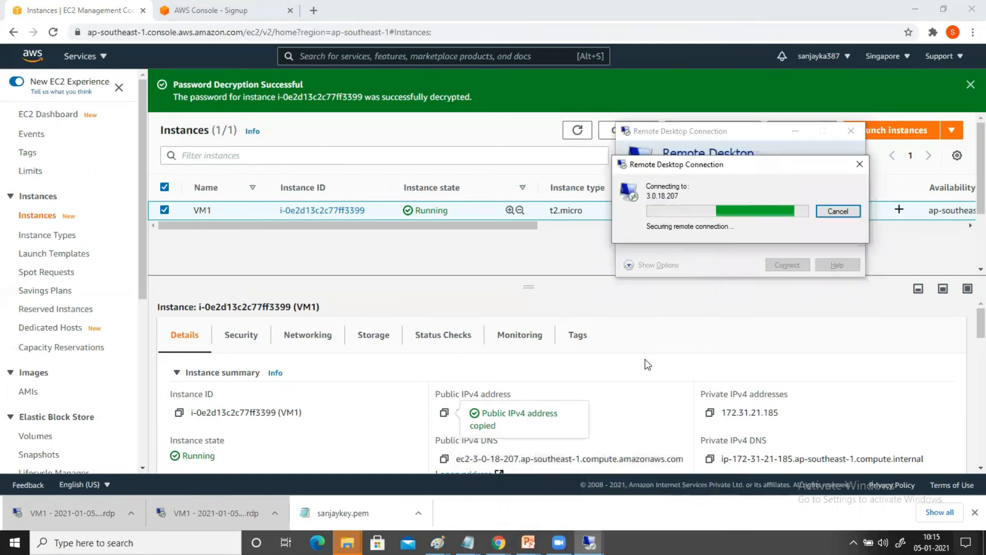
click(780, 308)
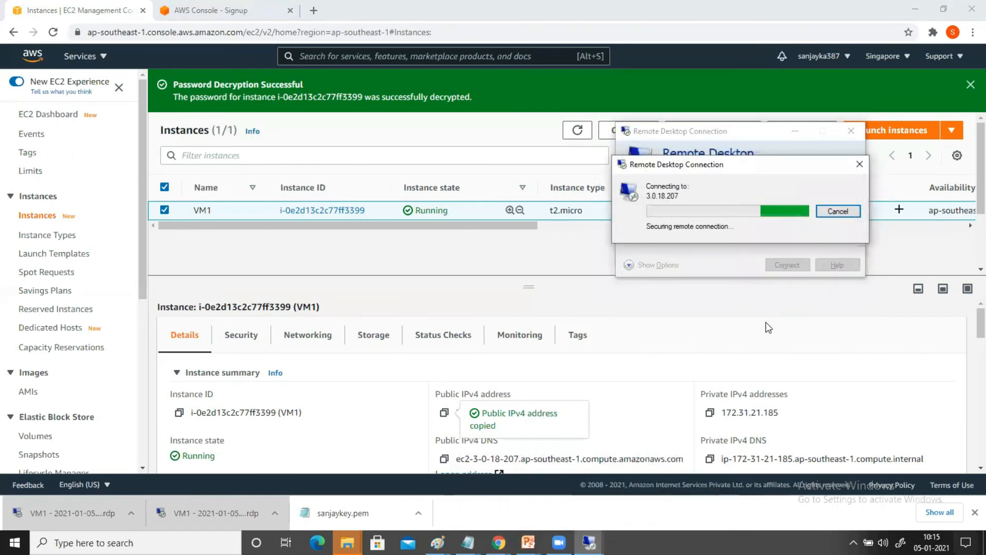